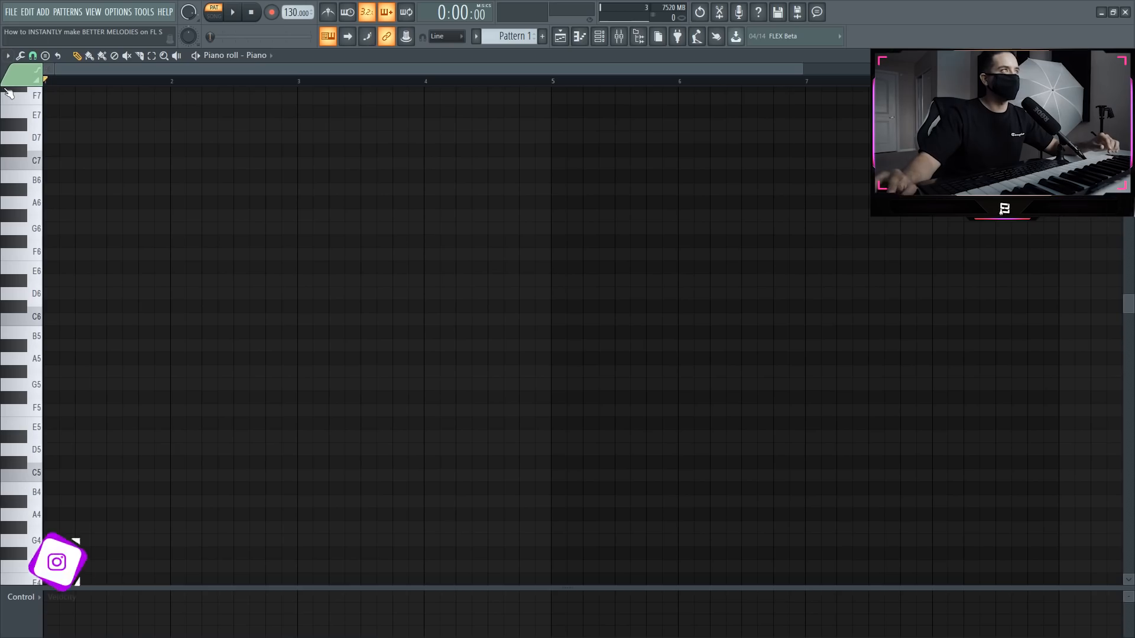
- Set the piano roll's scale highlighting to root note D with the Minor Harmonic scale
left_click(8, 56)
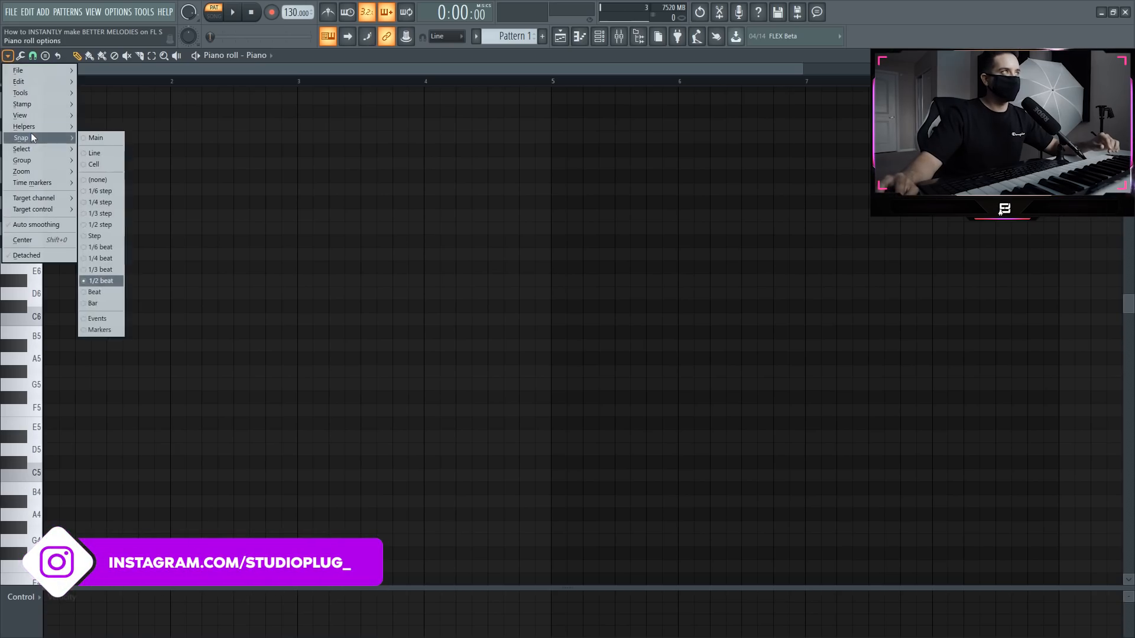
mouse_move(34, 126)
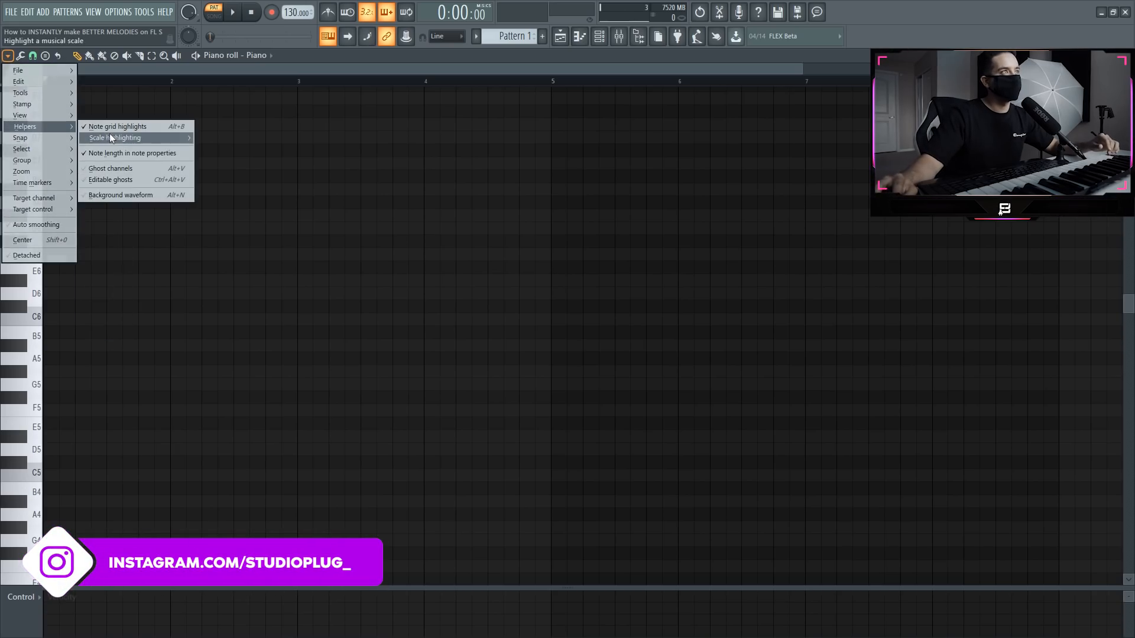
mouse_move(181, 142)
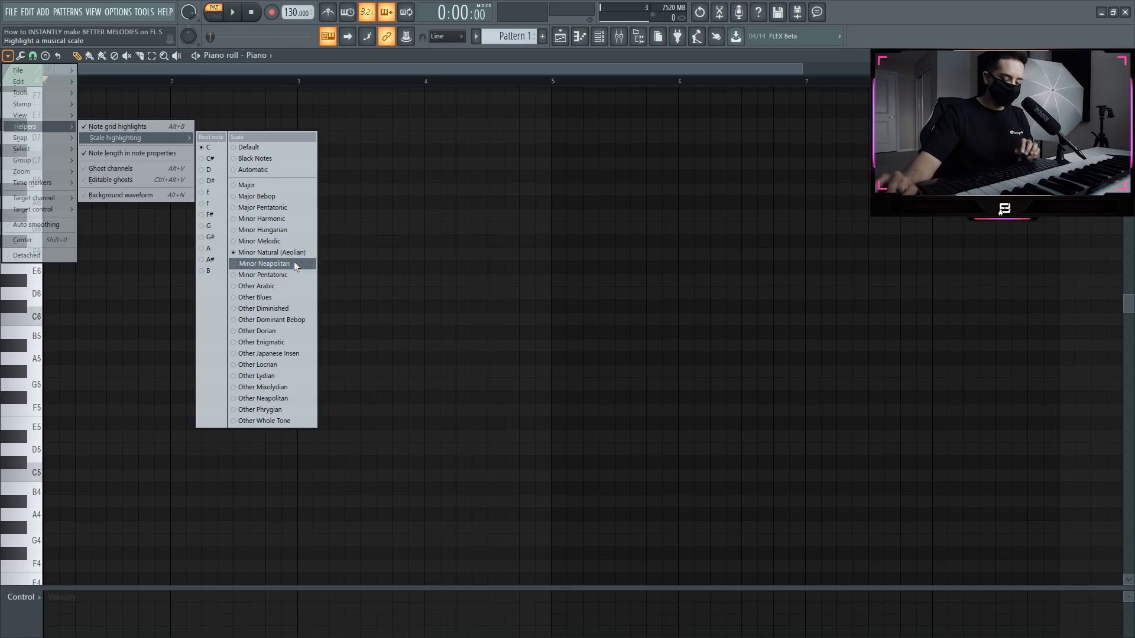
left_click(210, 169)
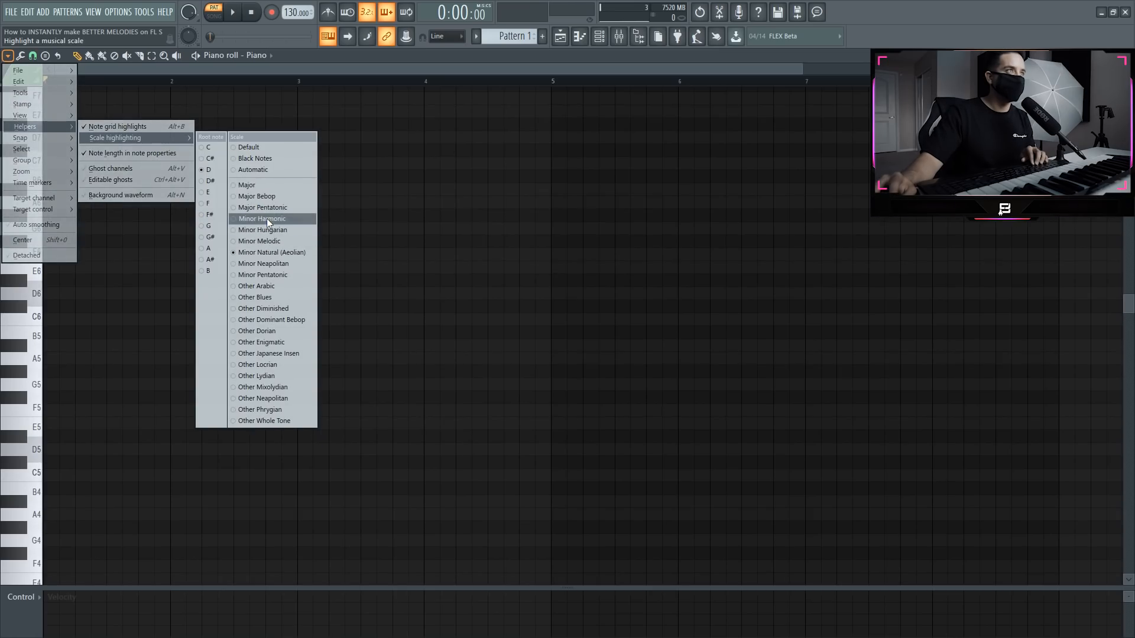
left_click(267, 219)
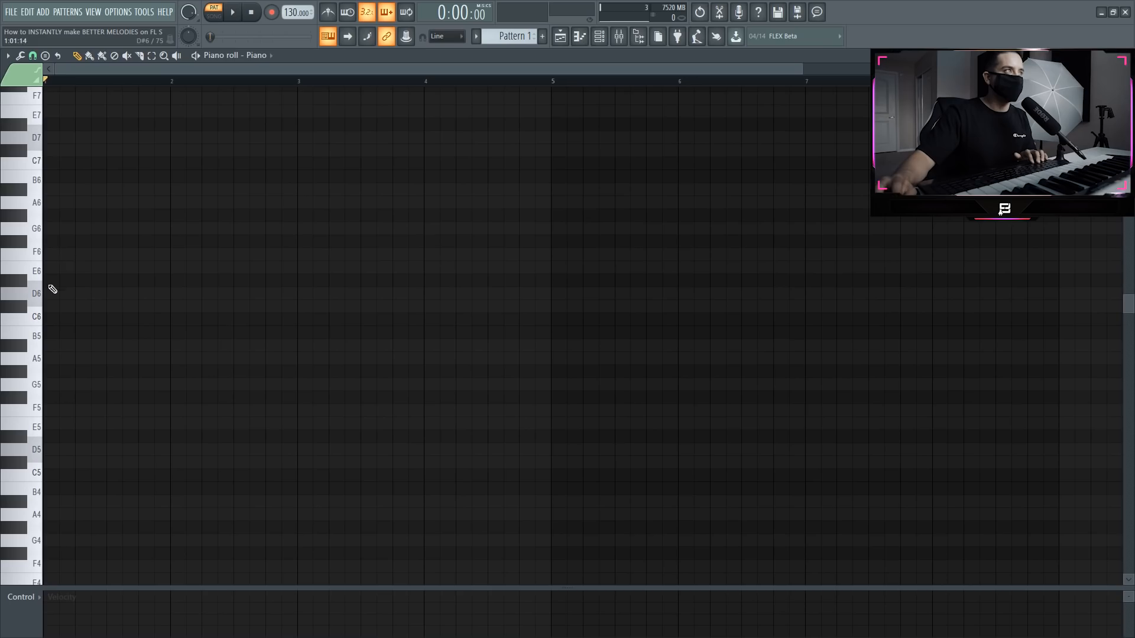
- Lighten the piano roll grid color to a grey of Red 85, Green 85, Blue 85
left_click(8, 56)
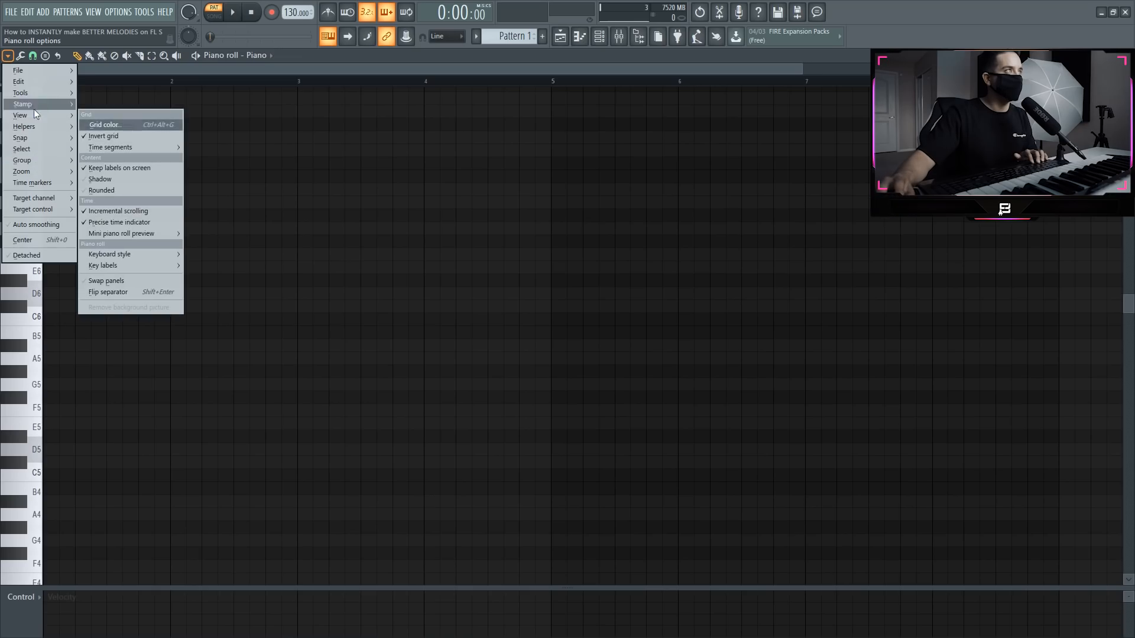
left_click(111, 125)
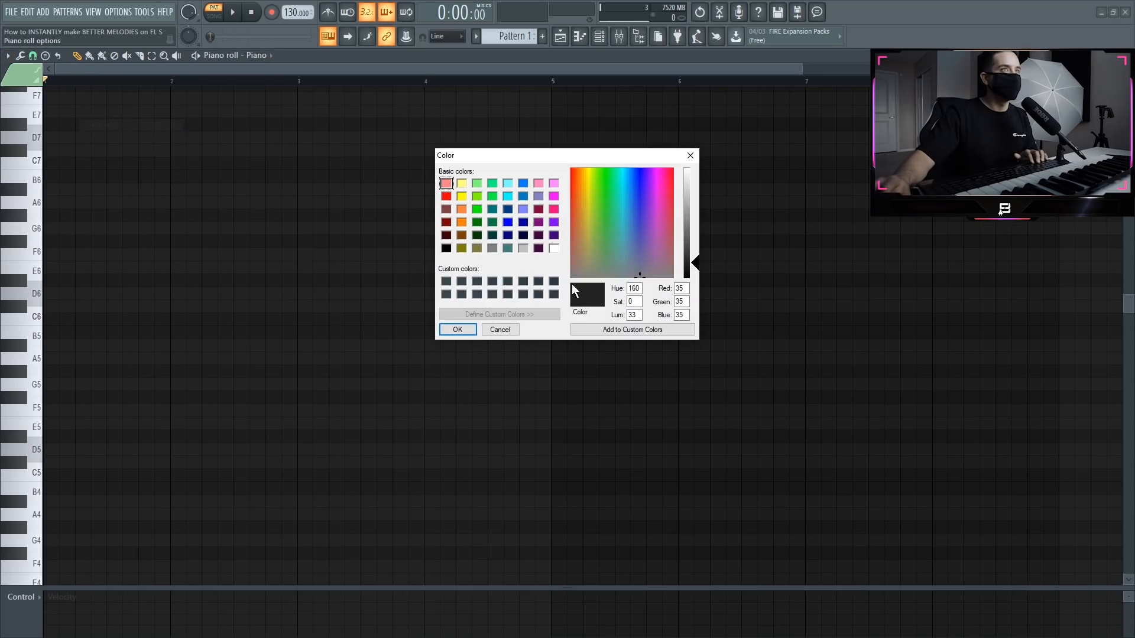
left_click(690, 241)
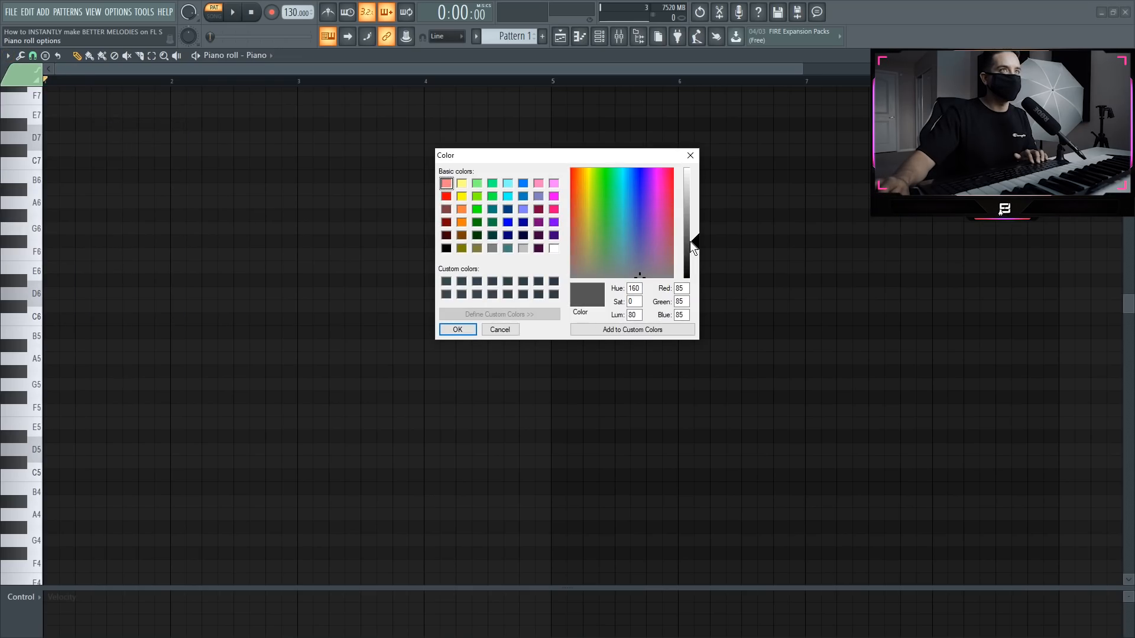
left_click(458, 330)
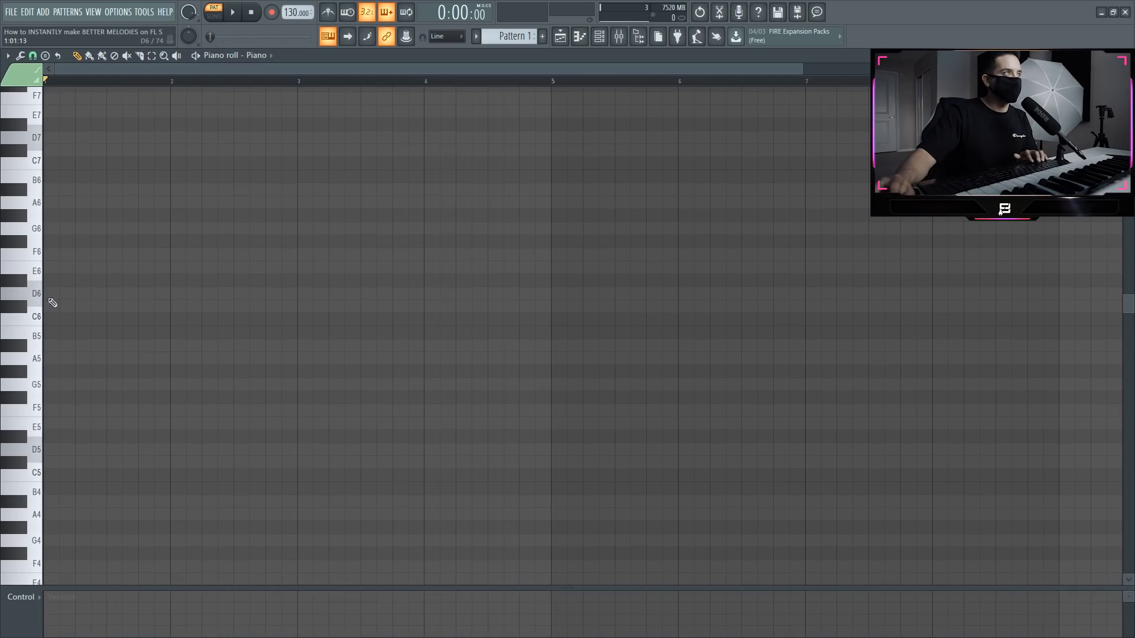
- Build a one-bar chord of D6, F6 and A6 in bar 1 and play it back
left_click(97, 296)
left_click_drag(98, 296, 148, 294)
left_click(47, 255)
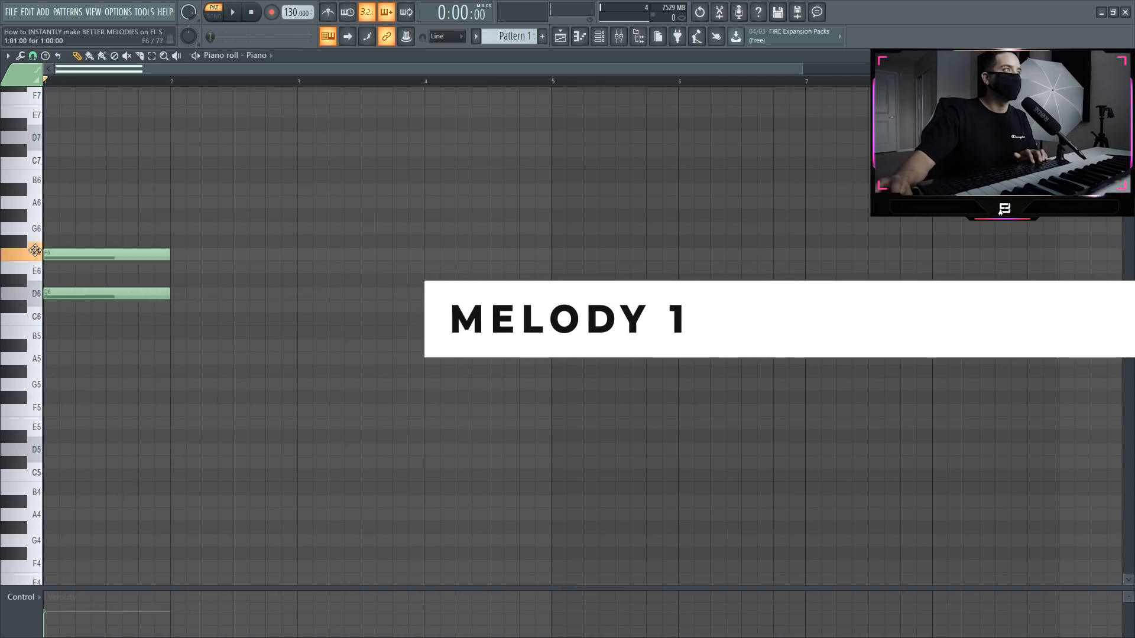
left_click(46, 202)
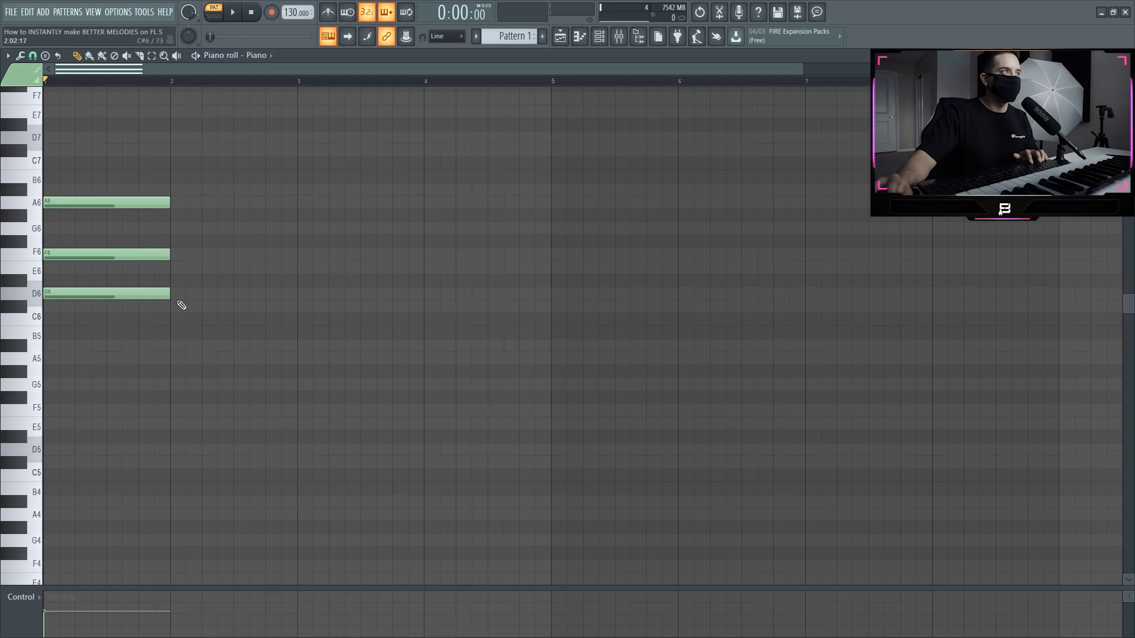
key("space")
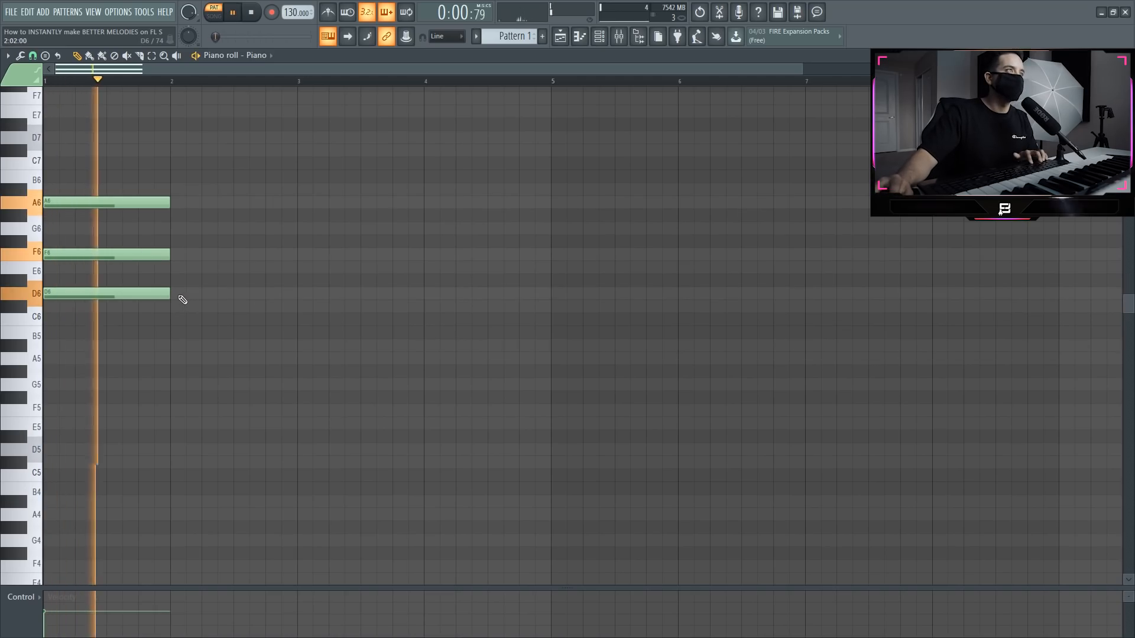
key("space")
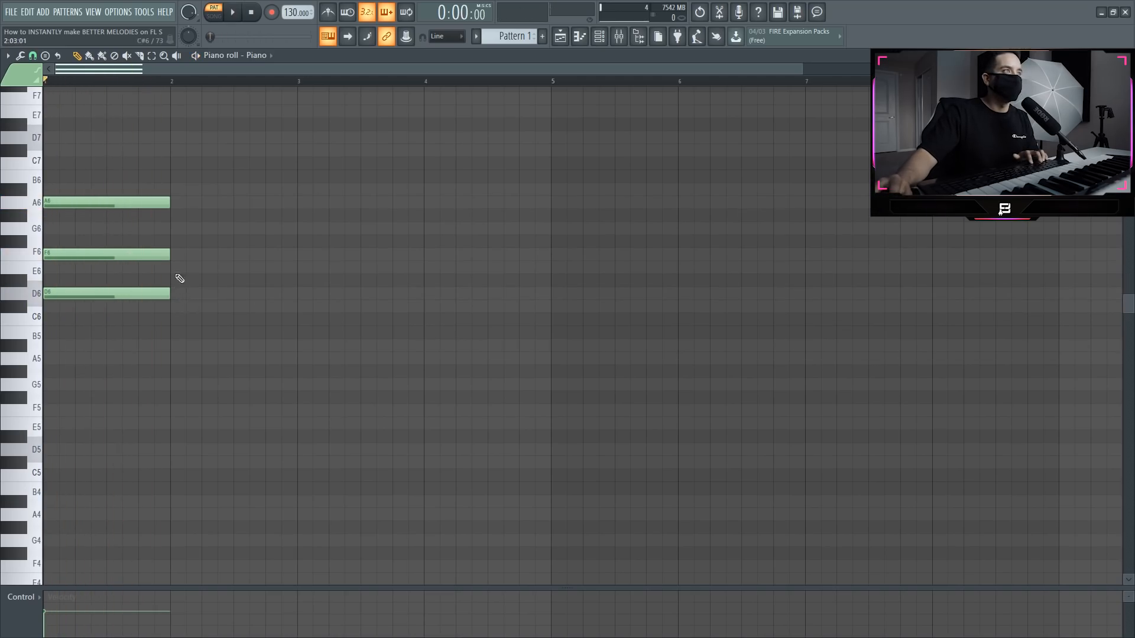
- Try adding a one-bar E6 note to the bar 1 chord, remove it, and play the chord back
left_click(59, 267)
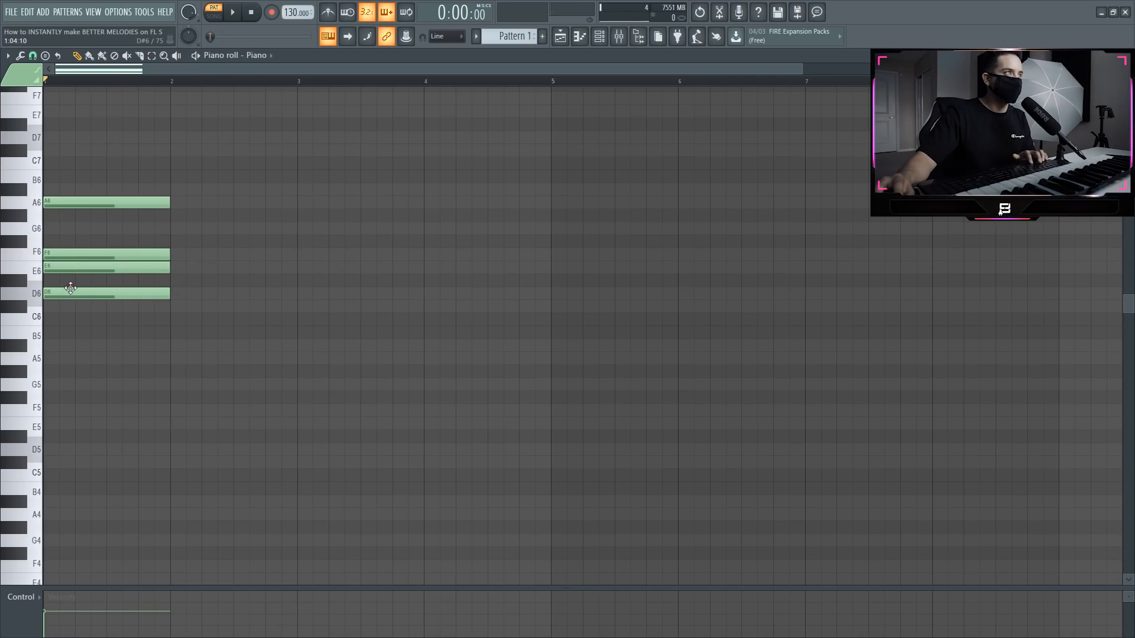
key("space")
right_click(77, 270)
key("space")
key("space")
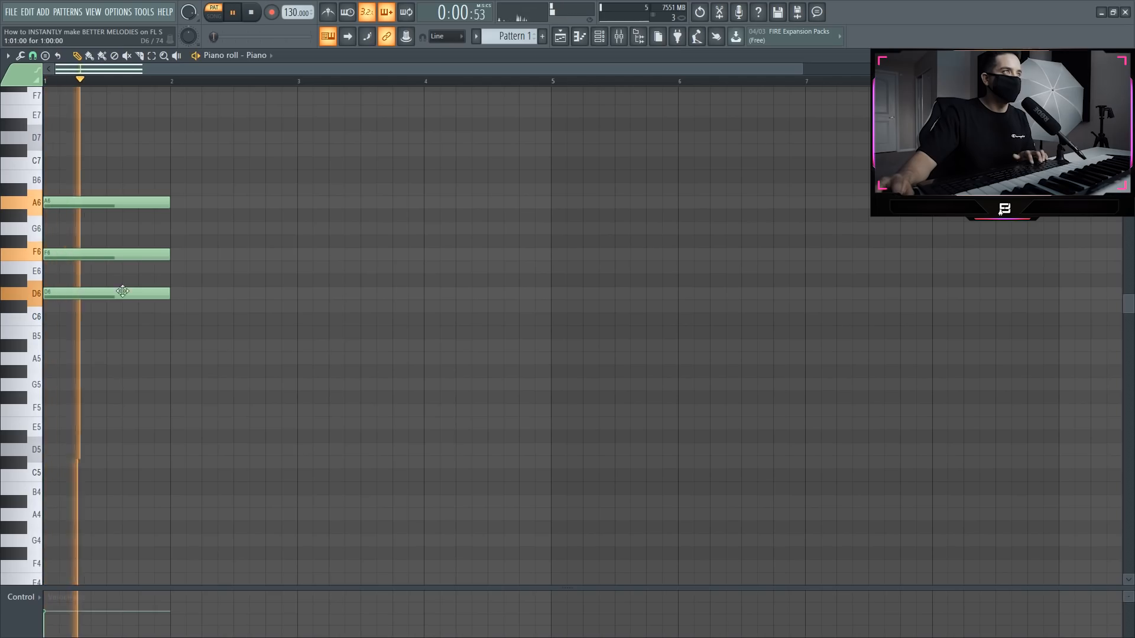
key("space")
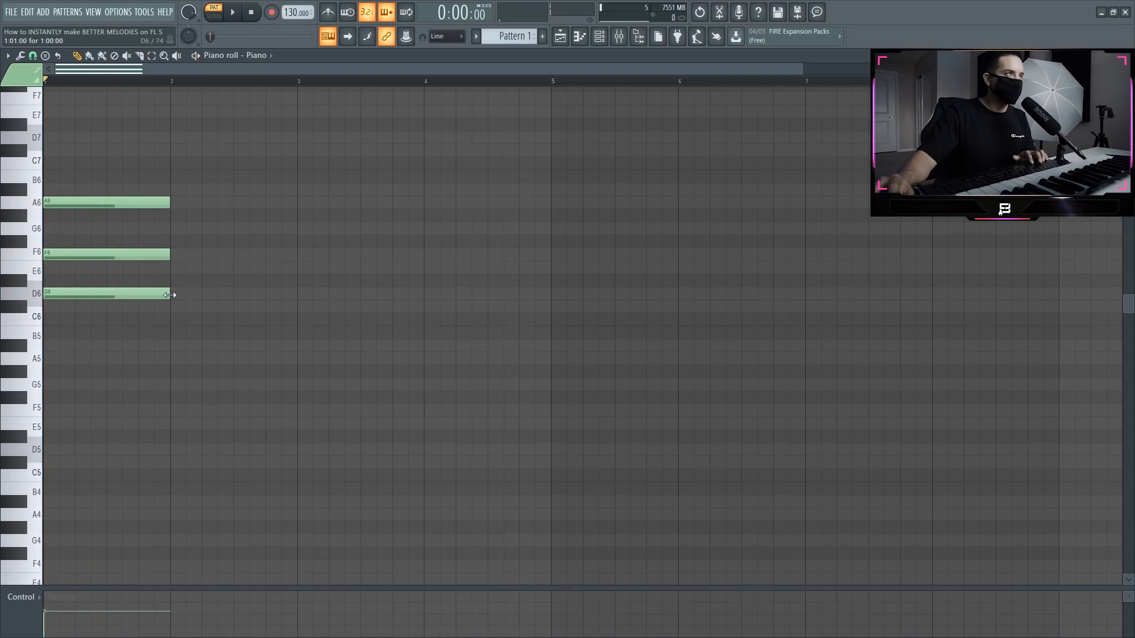
- Add a one-bar chord of C#6, E6 and G6 in bar 2 and play both chords back
key("space")
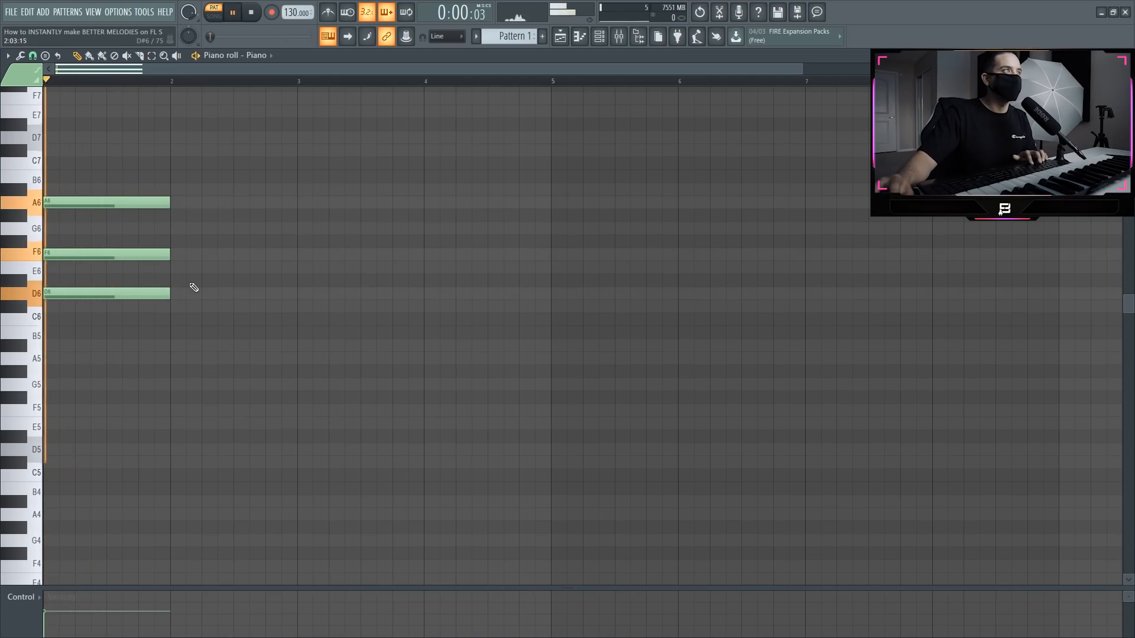
key("ctrl+s")
left_click(172, 306)
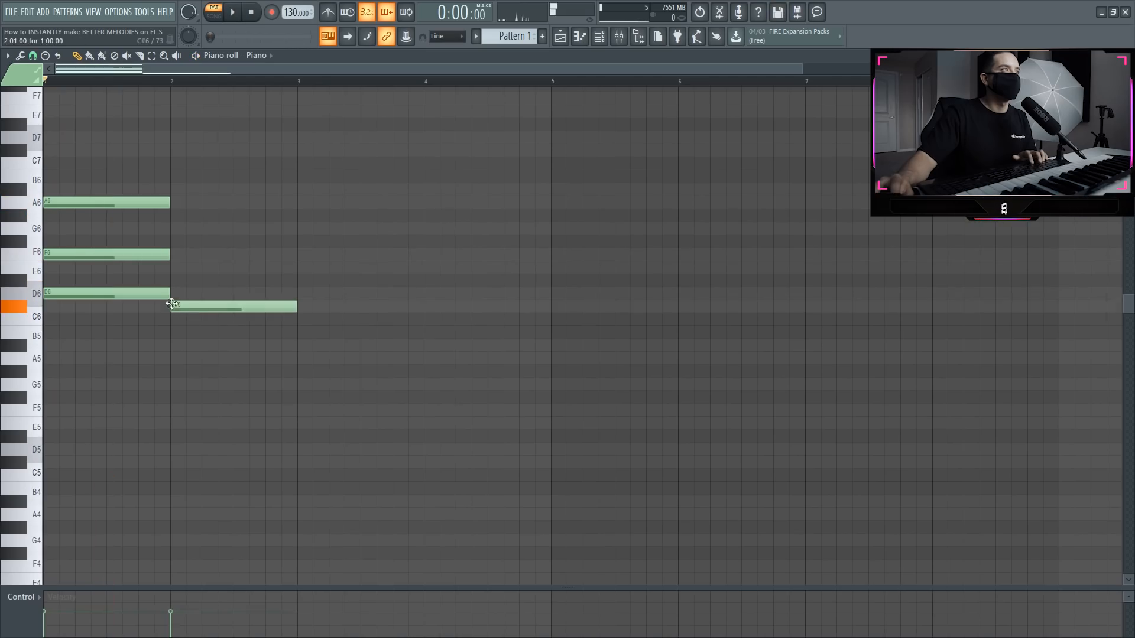
left_click(173, 267)
left_click(171, 229)
key("space")
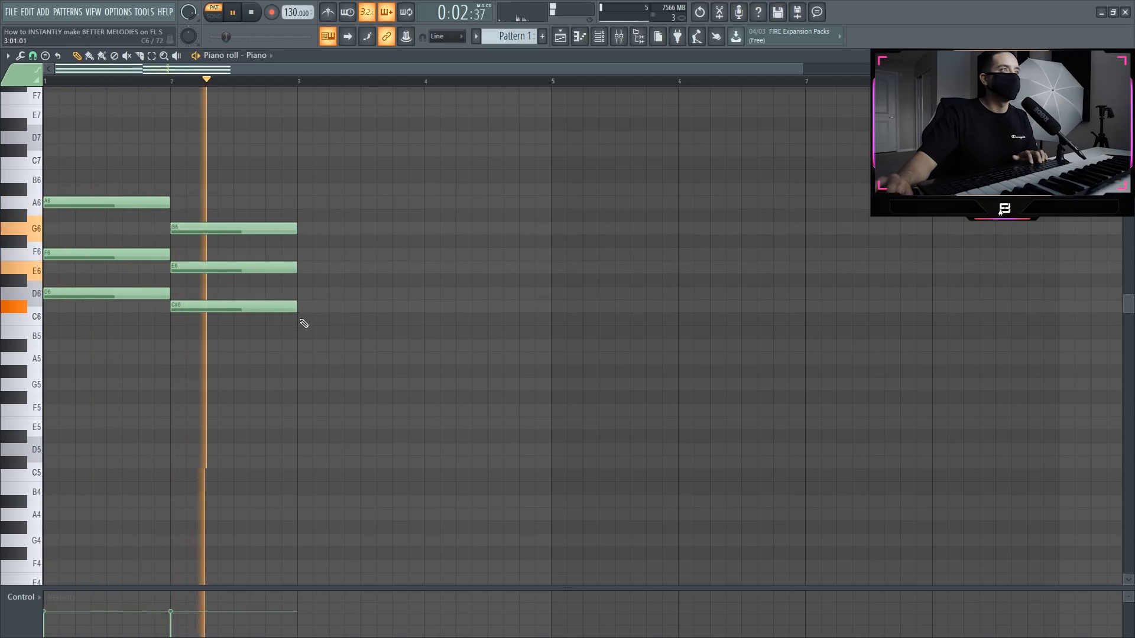
key("space")
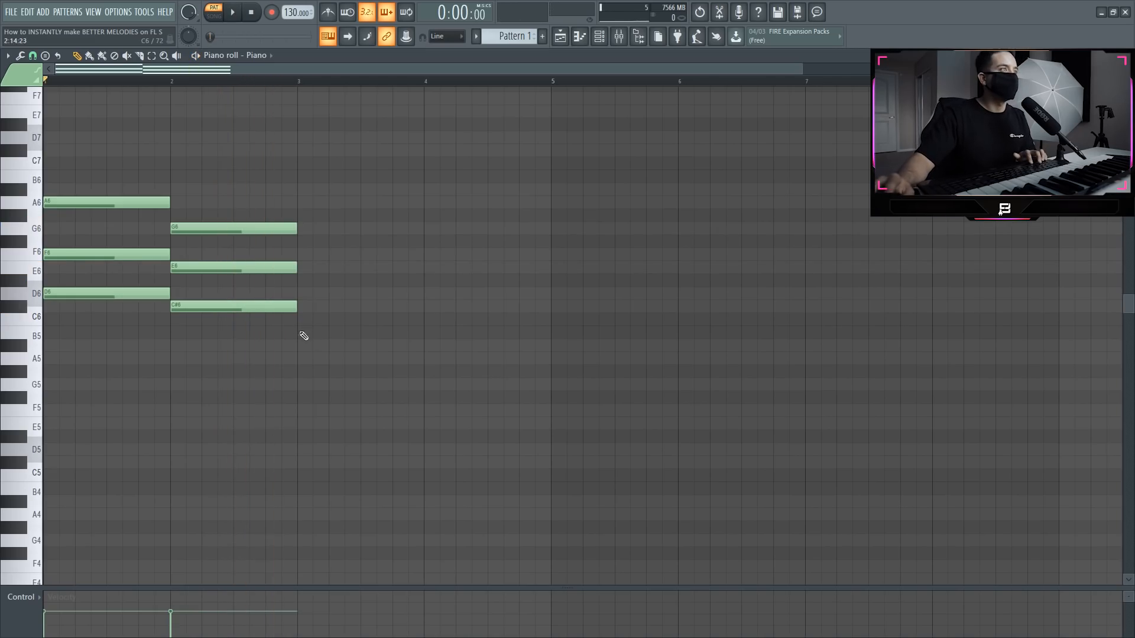
- Add a one-bar chord of G5, A#5, C#6 and E6 in bar 3 and start playback
left_click(303, 385)
left_click(299, 347)
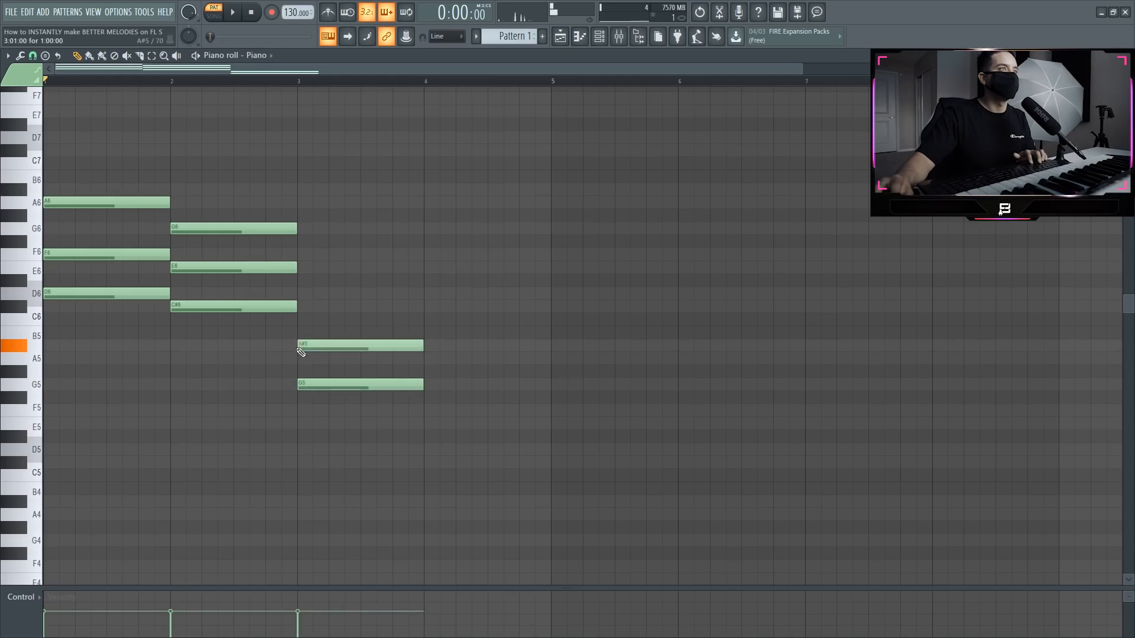
left_click_drag(300, 294, 301, 311)
left_click(303, 267)
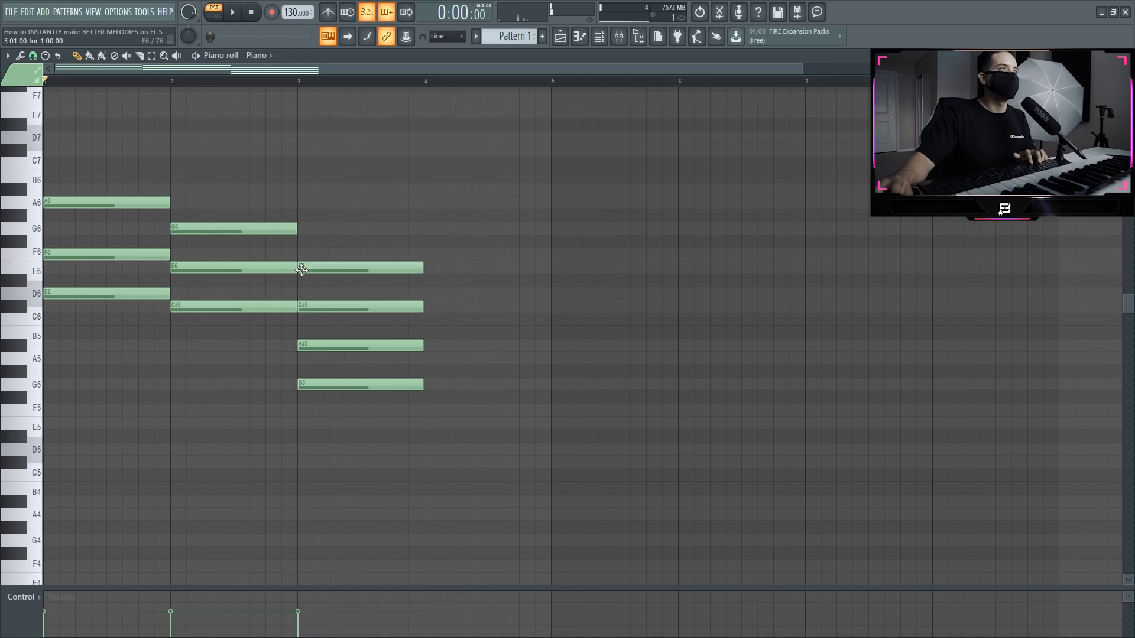
key("space")
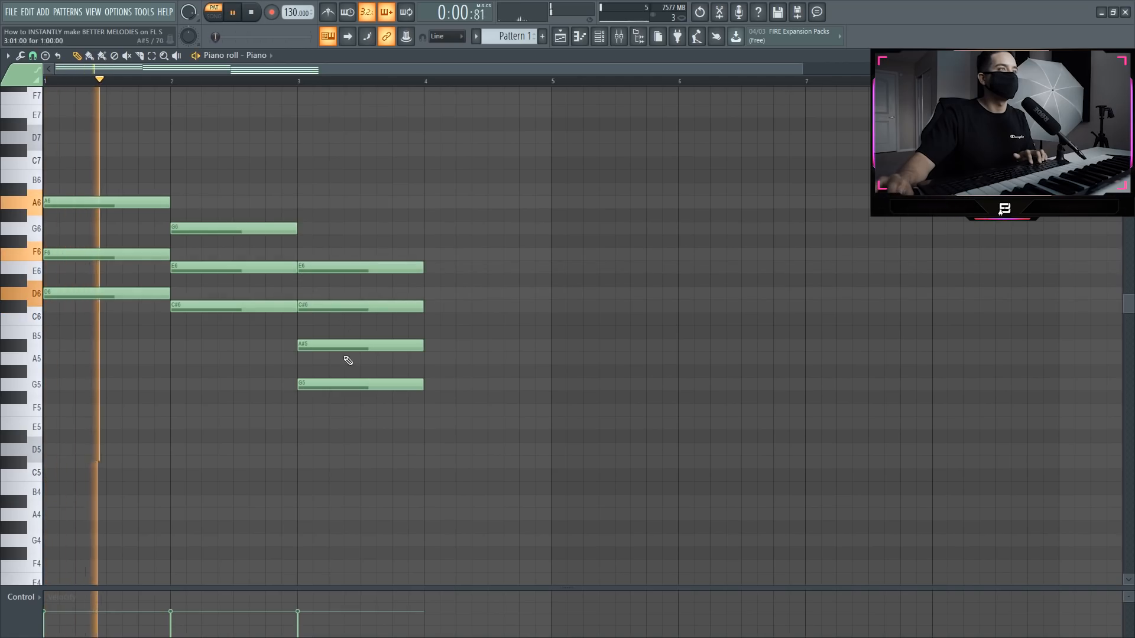
- Add a one-bar chord of D5, F5, A5 and D6 in bar 4 and play the four-bar progression
left_click(430, 450)
left_click(431, 411)
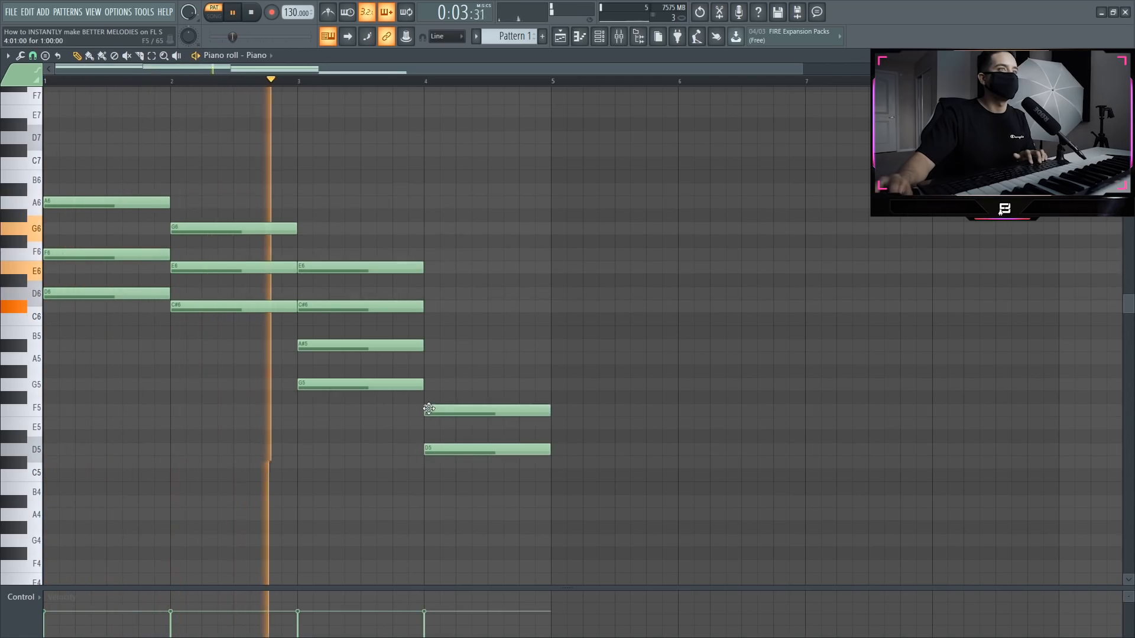
left_click(429, 359)
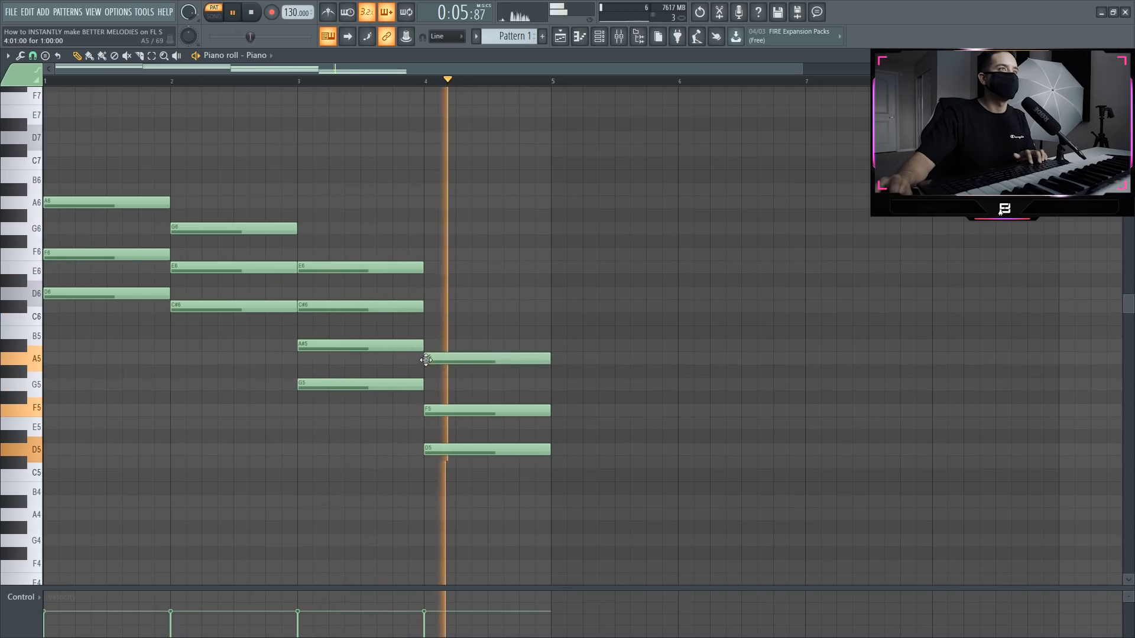
key("space")
key("space")
left_click(431, 294)
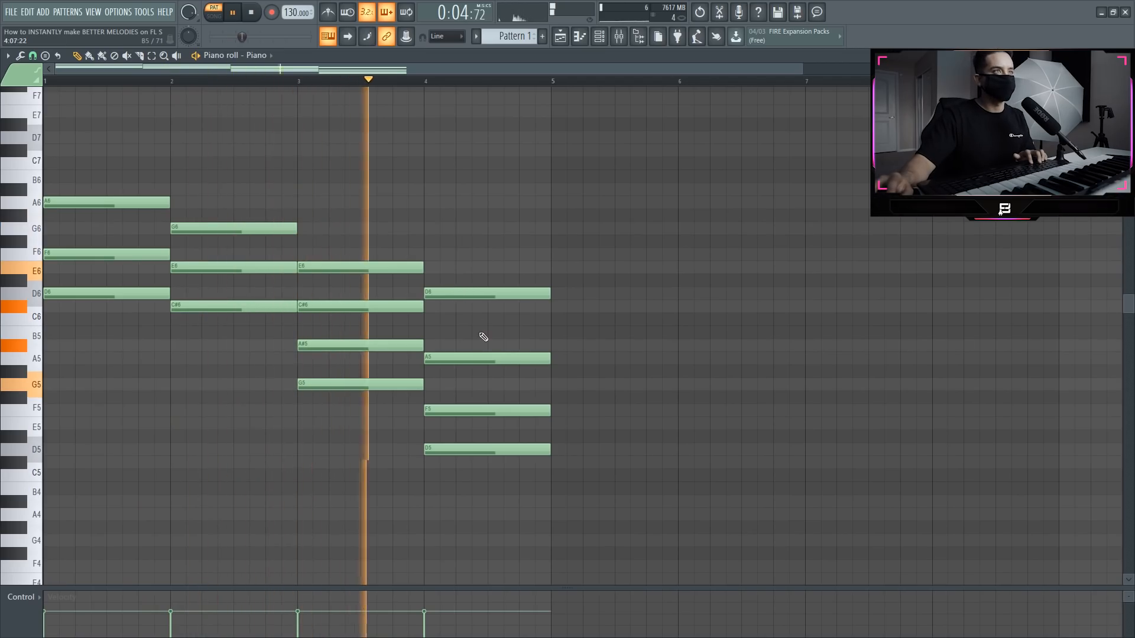
key("space")
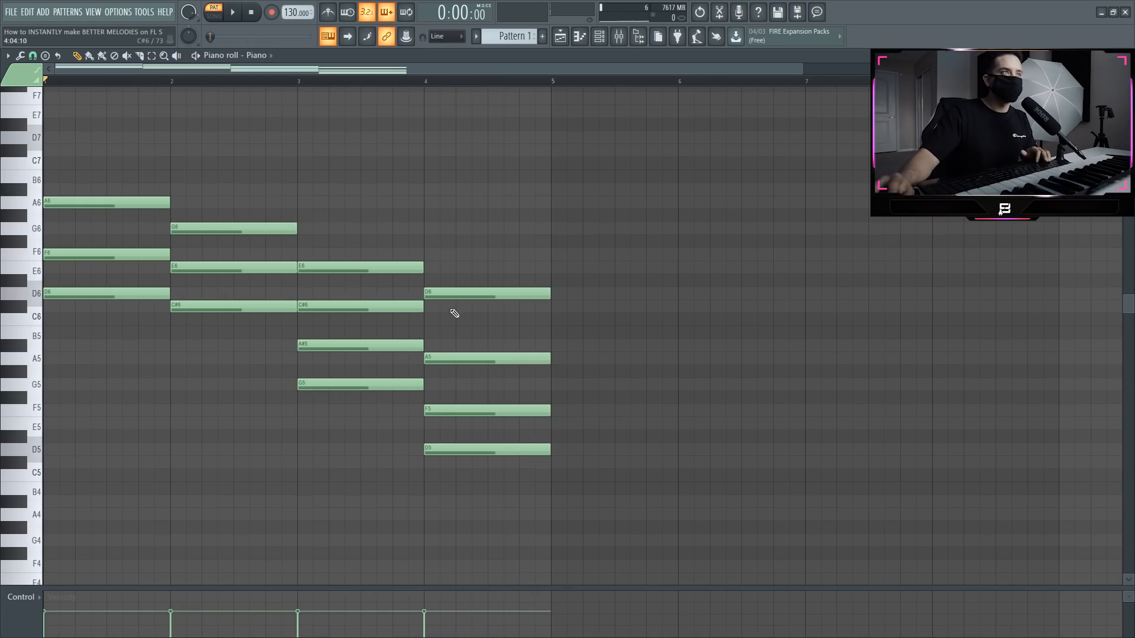
- Strum the chords with the strumizer, varying note velocities and slightly staggering the start times, and audition the result
key("alt+s")
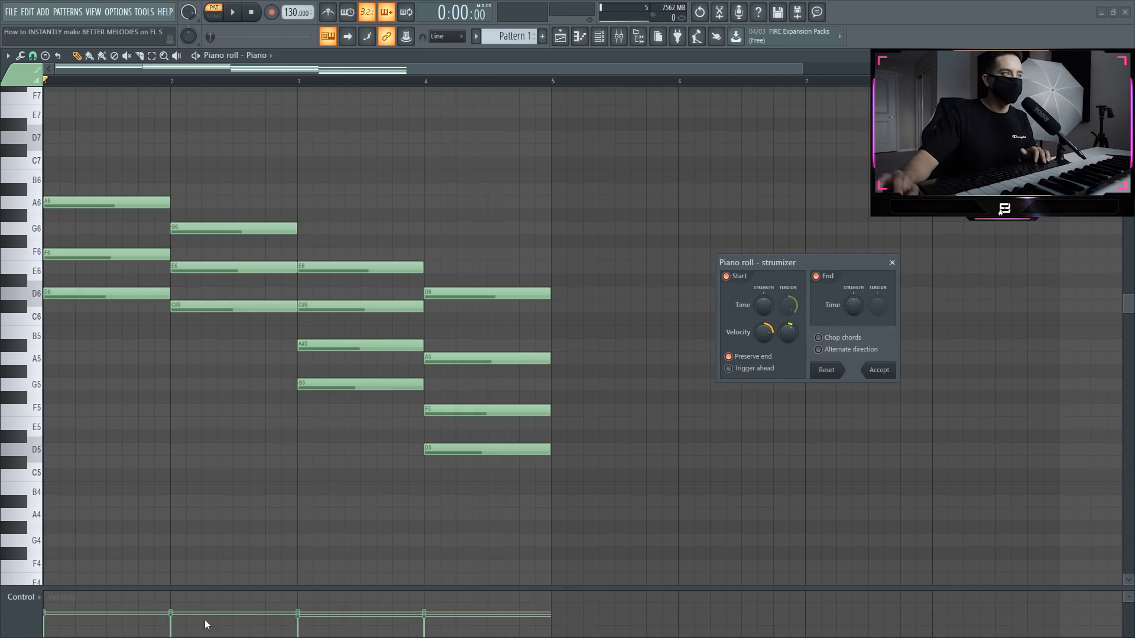
mouse_move(766, 335)
left_mouse_down()
mouse_move(765, 378)
mouse_move(767, 330)
left_mouse_up()
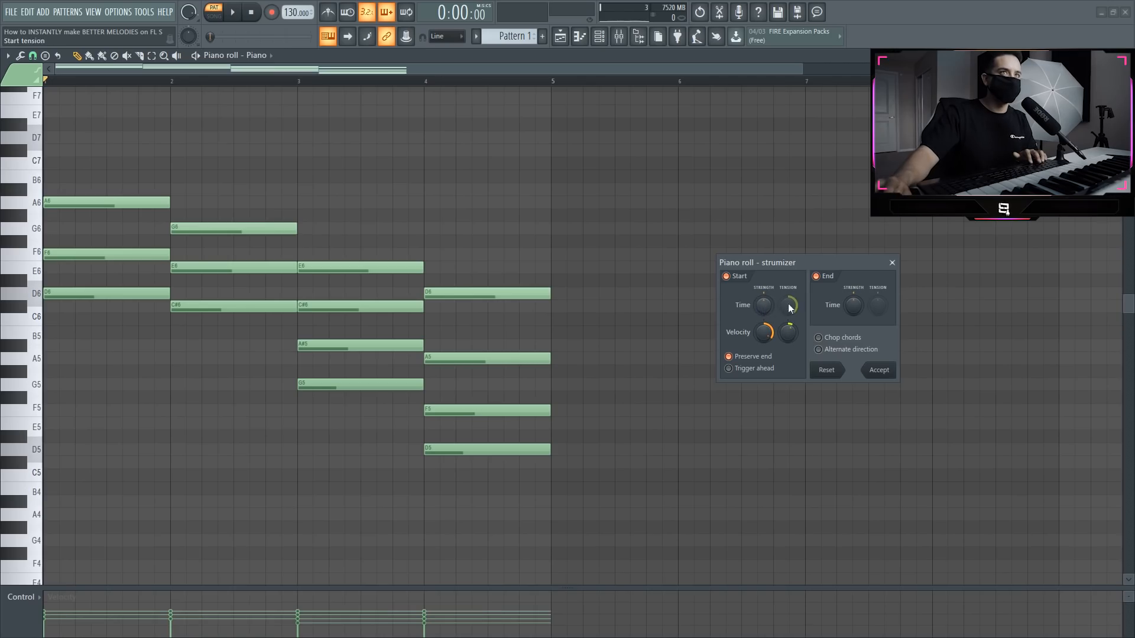
left_click_drag(763, 305, 763, 288)
key("space")
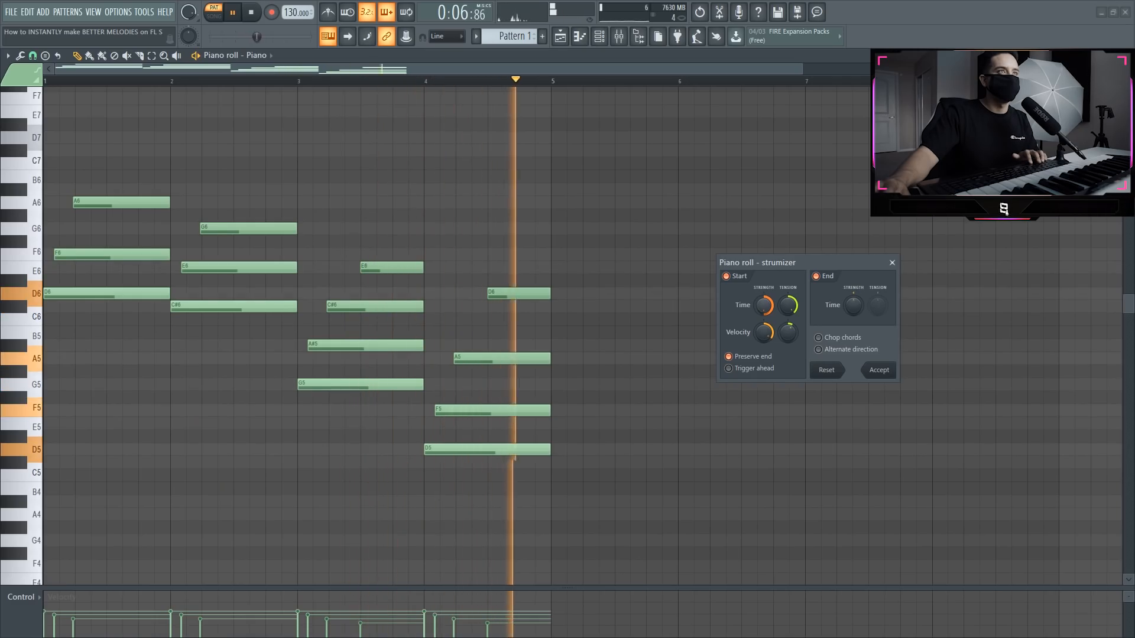
key("space")
left_click_drag(763, 305, 763, 314)
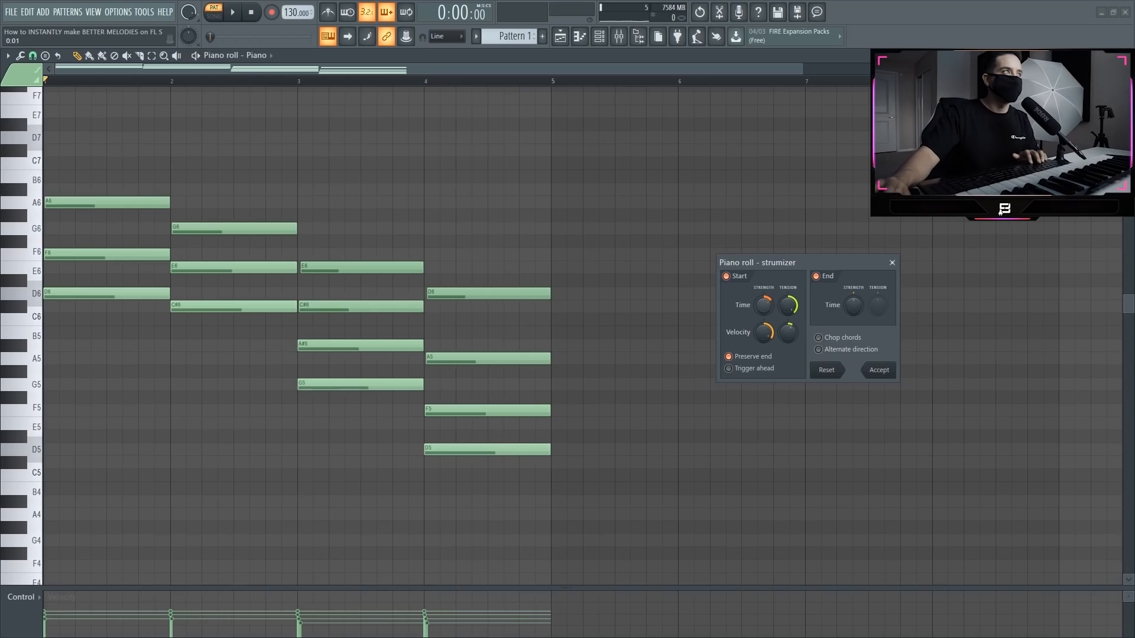
key("space")
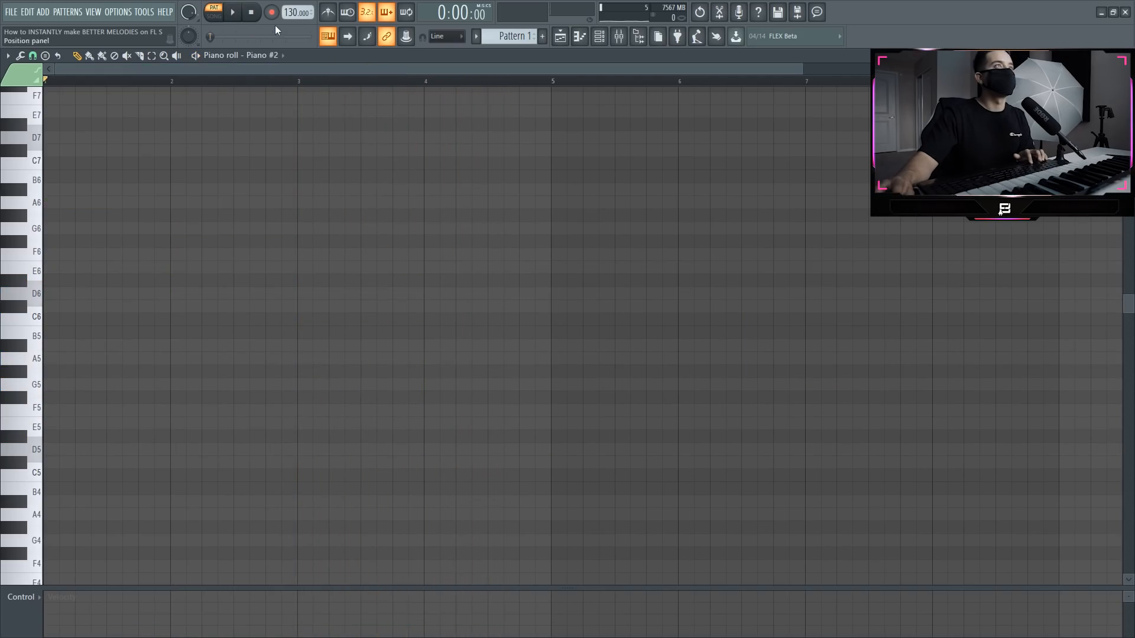
- Record a four-bar progression of three-note chords into the Piano #2 channel with the metronome on: D5-F5-A5, G5-A#5-D6 twice, and A5-C#6-E6
left_click(272, 13)
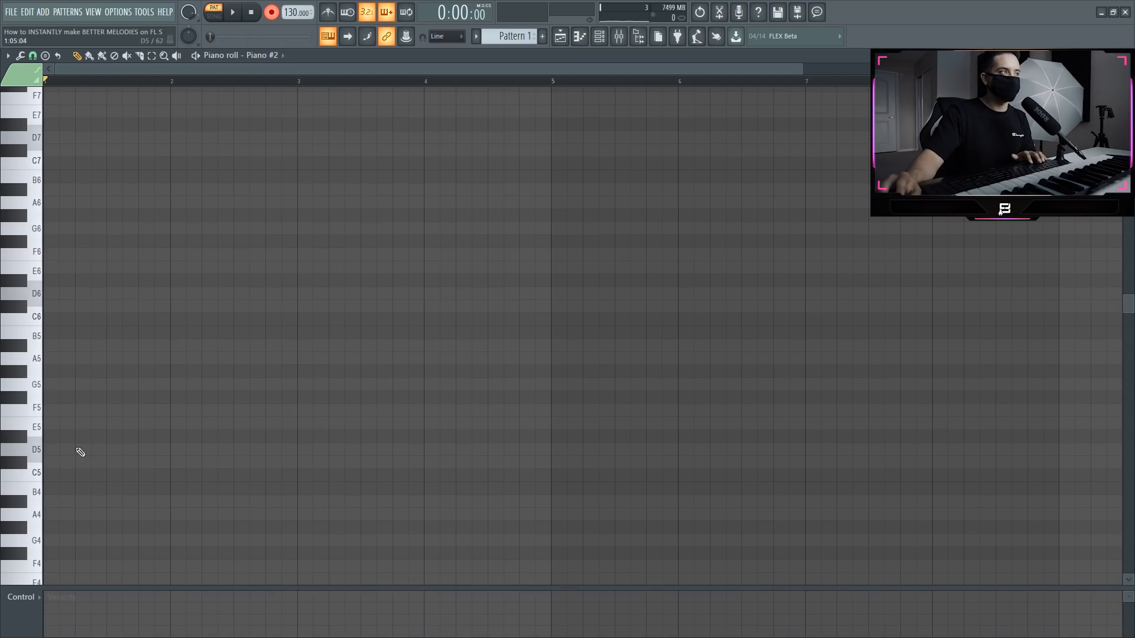
key("space")
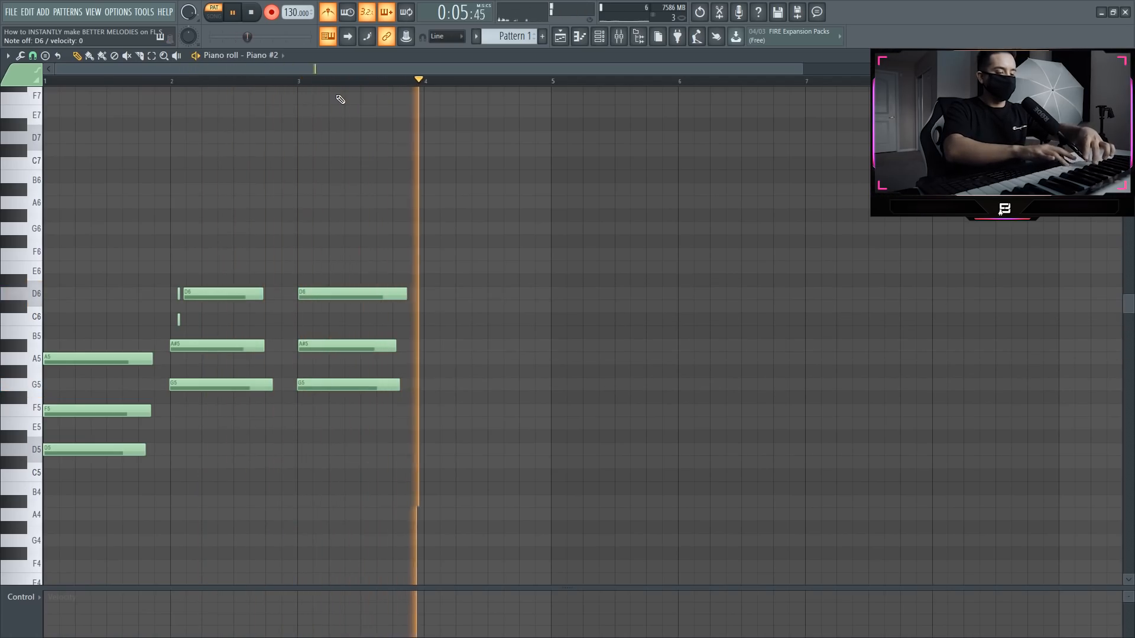
key("space")
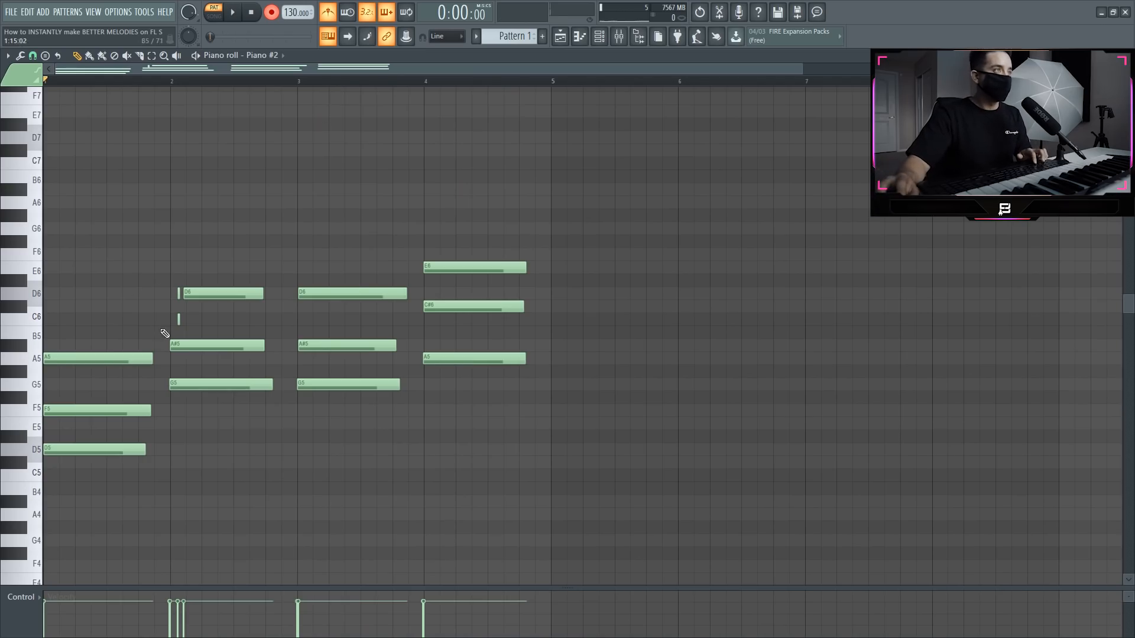
- Delete the stray short notes in bar 2 and align every recorded chord note to fill exactly one bar, using Bar snapping
right_click(178, 319)
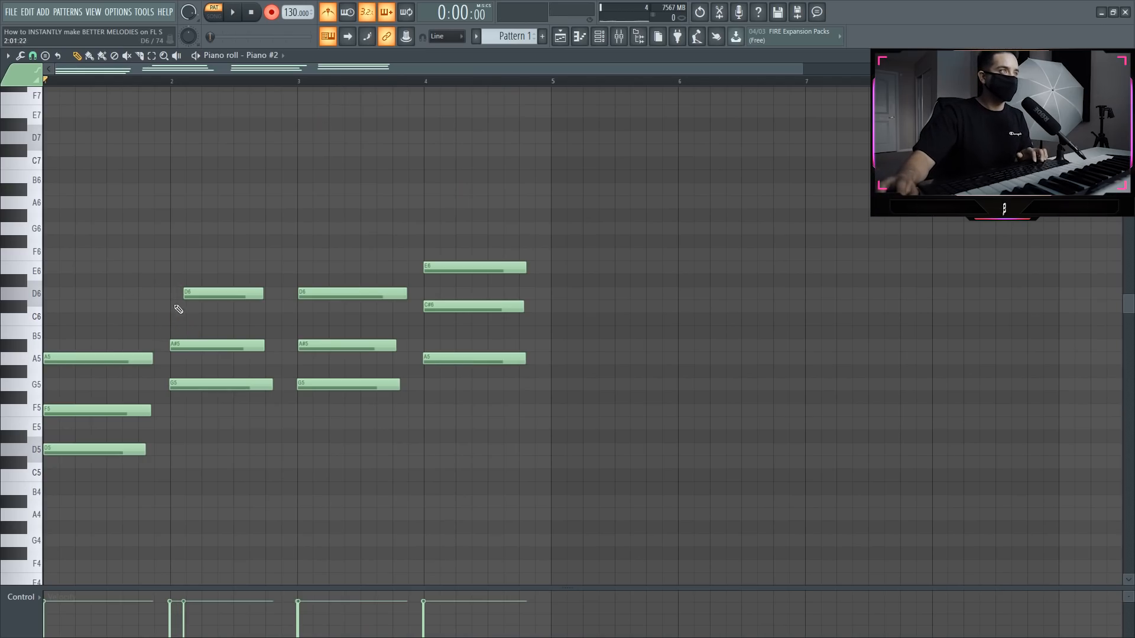
key("ctrl+q")
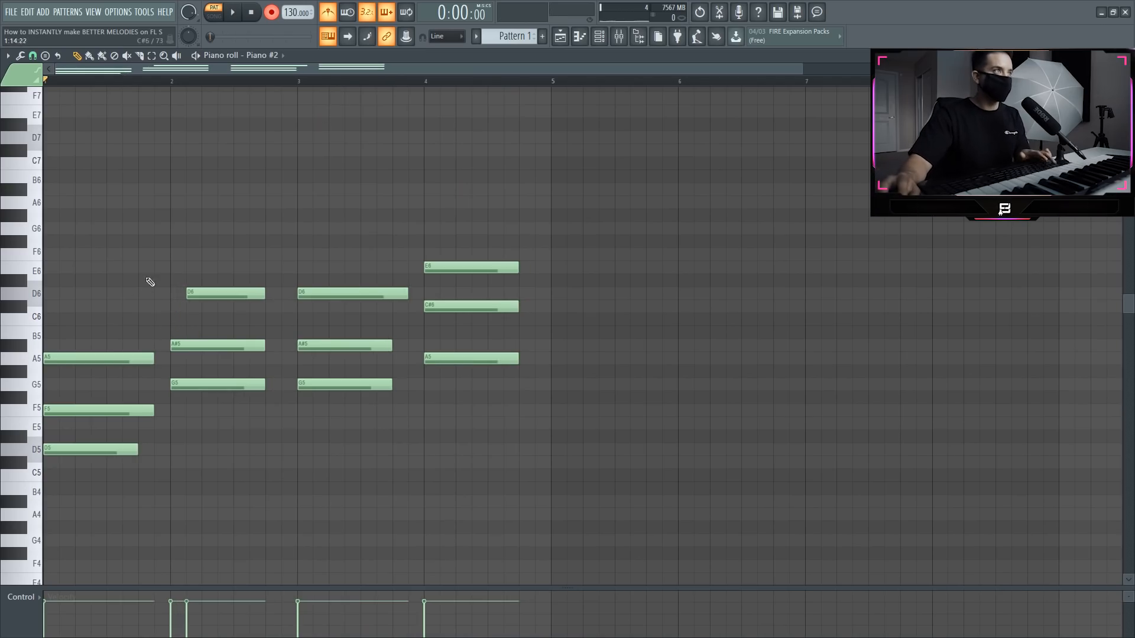
left_click(34, 57)
left_click(52, 236)
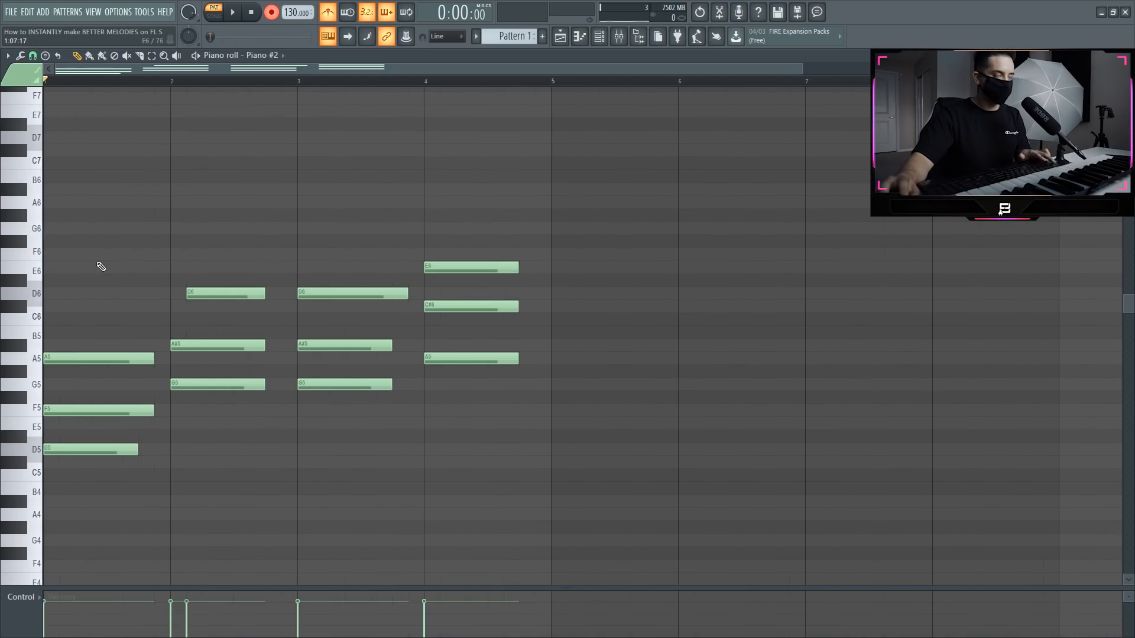
key("ctrl+l")
- Set snapping to 1/2 beat and strum the chords with the strumizer, slightly staggering the start times and varying the velocities
left_click(33, 56)
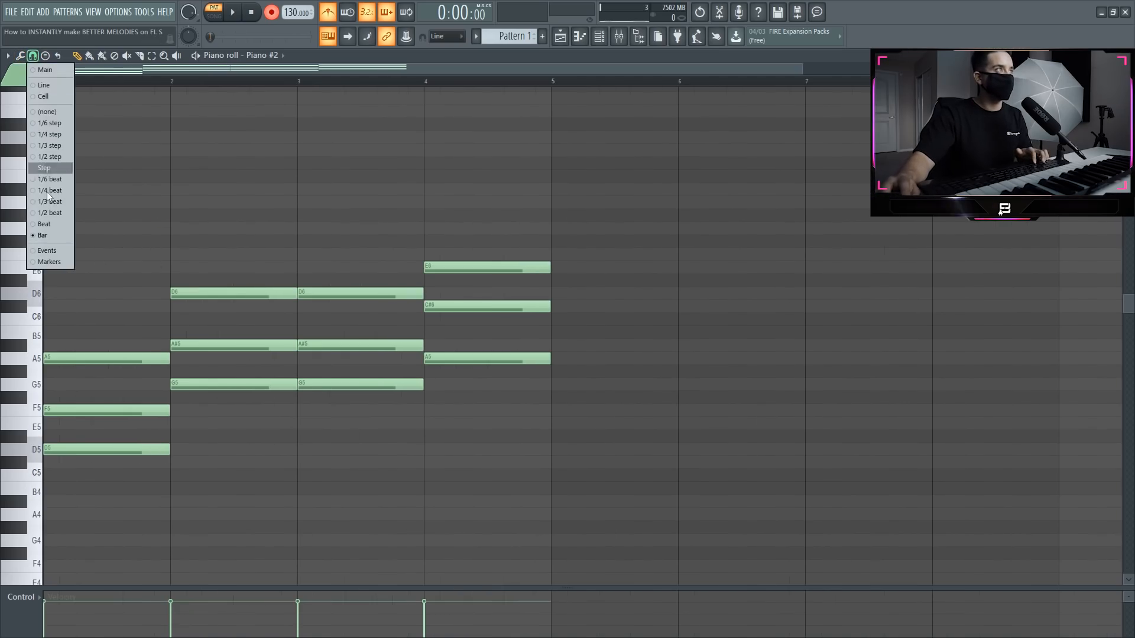
left_click(48, 212)
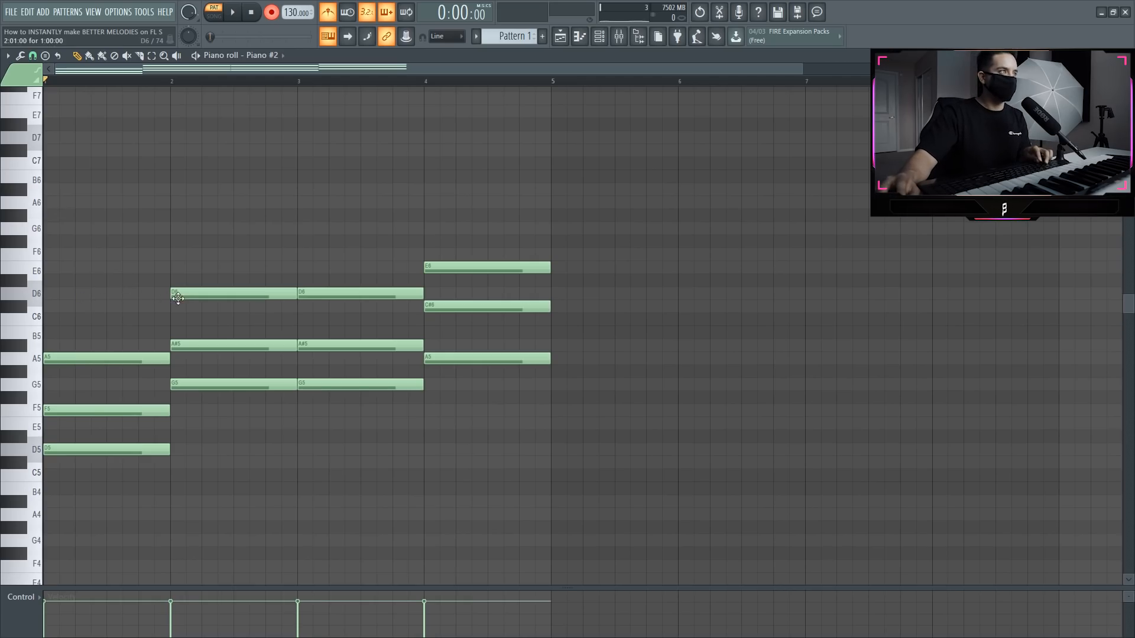
key("alt+s")
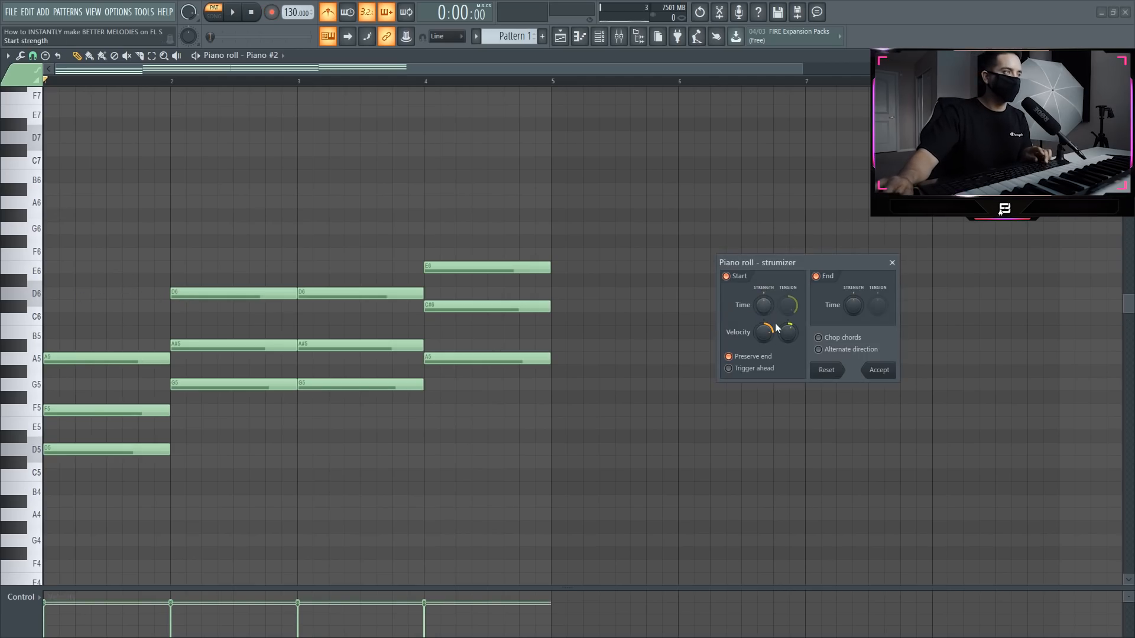
left_click_drag(764, 305, 769, 317)
left_click(878, 370)
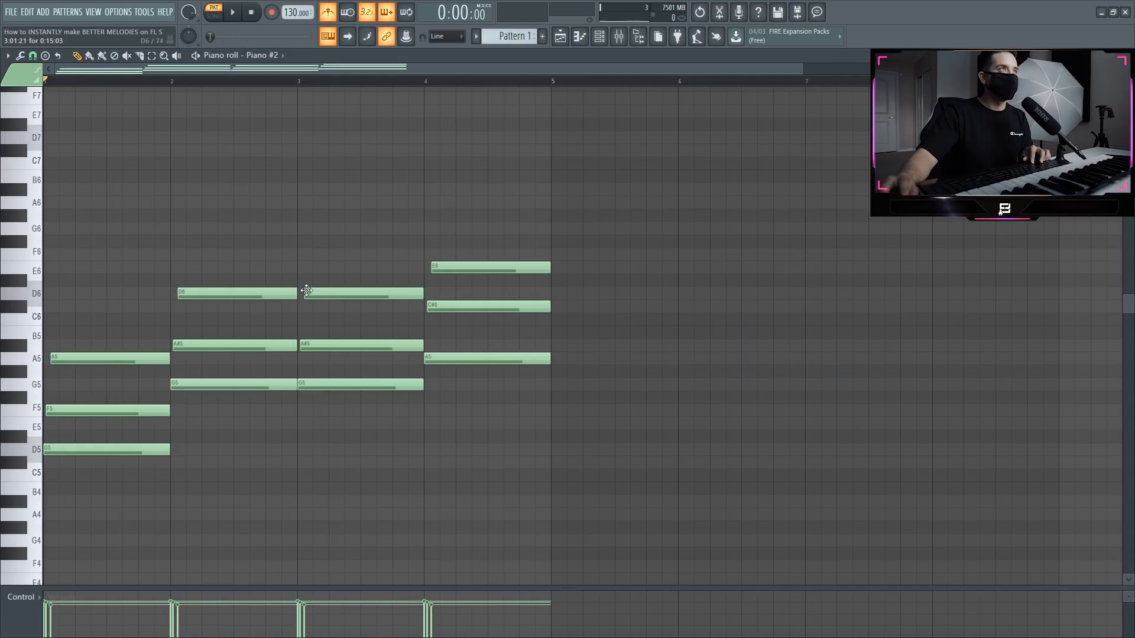
key("space")
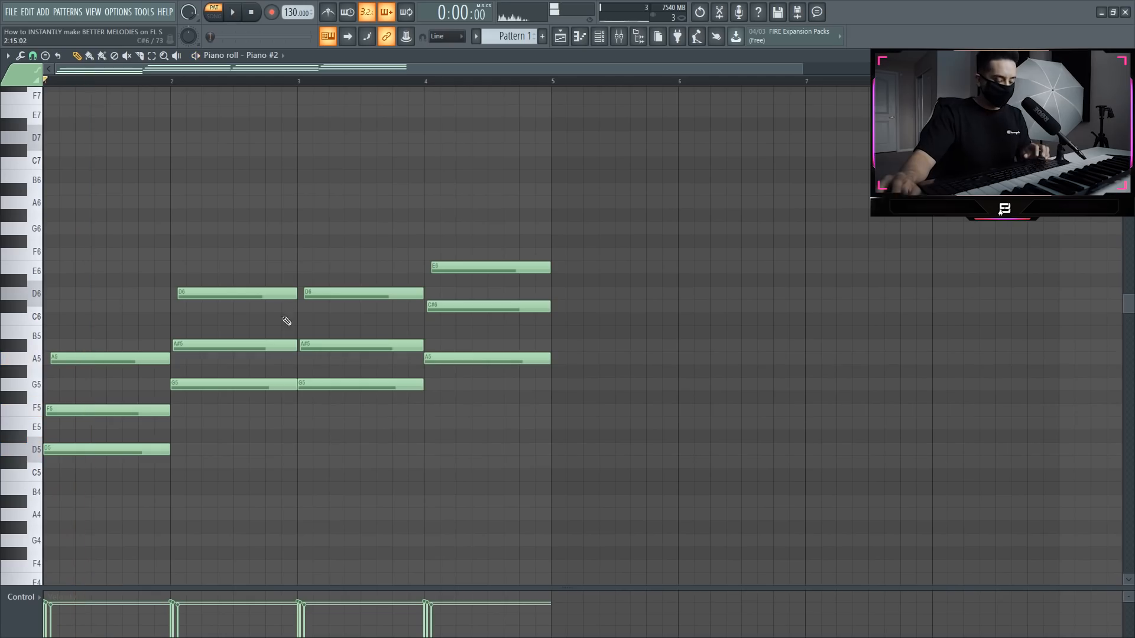
- Lower the velocity of all the chord notes and audition the softer progression
key("ctrl+a")
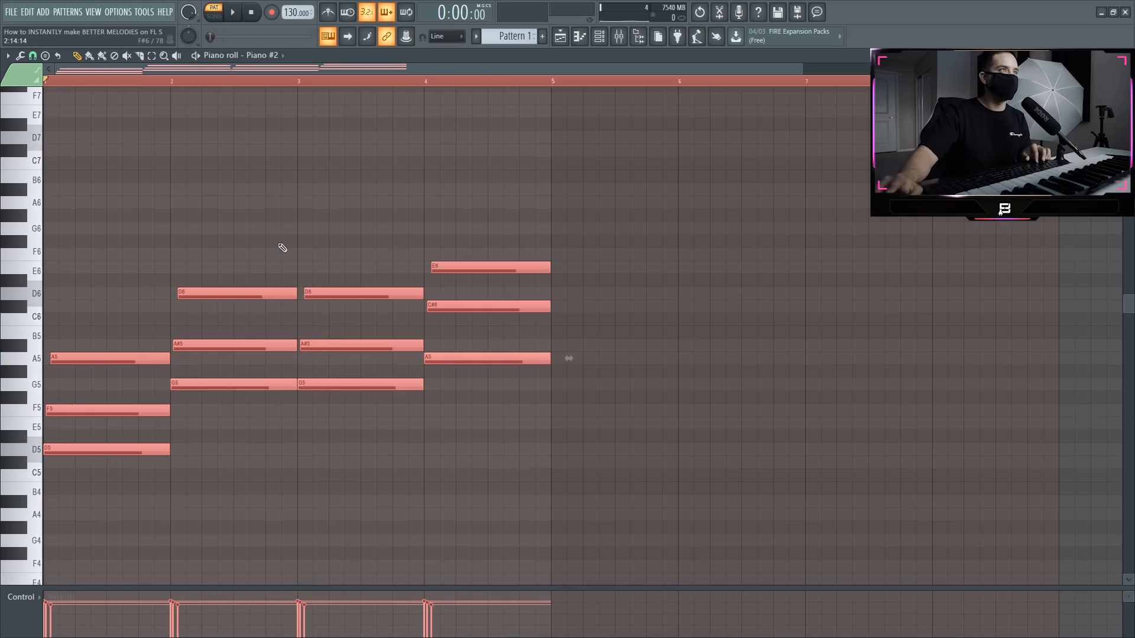
scroll(278, 244, "down", 5)
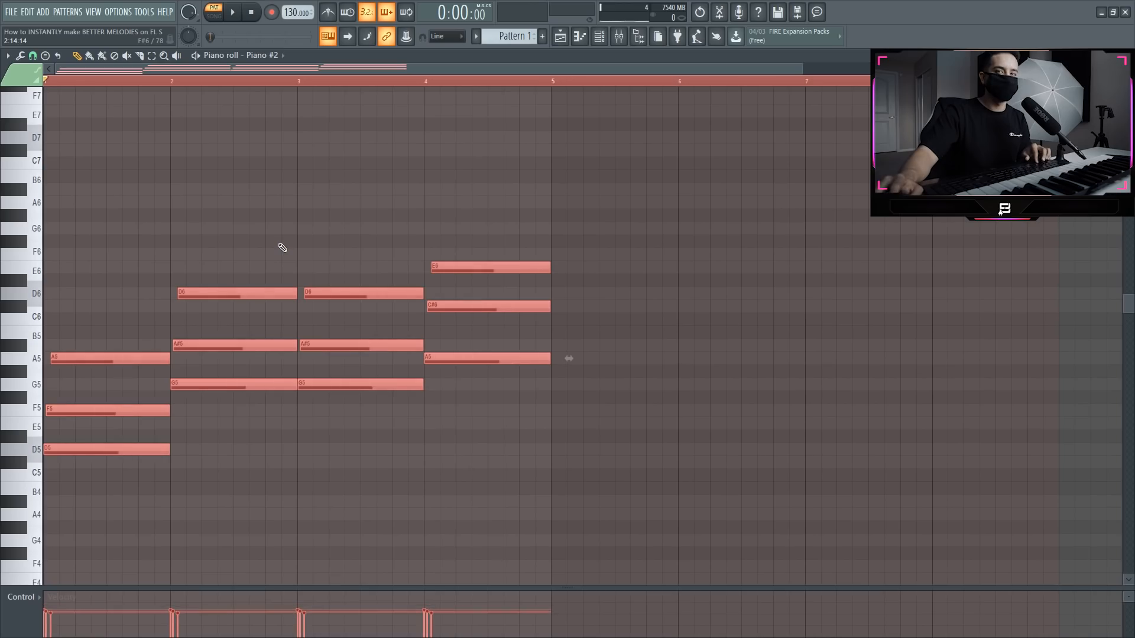
scroll(283, 247, "down", 1)
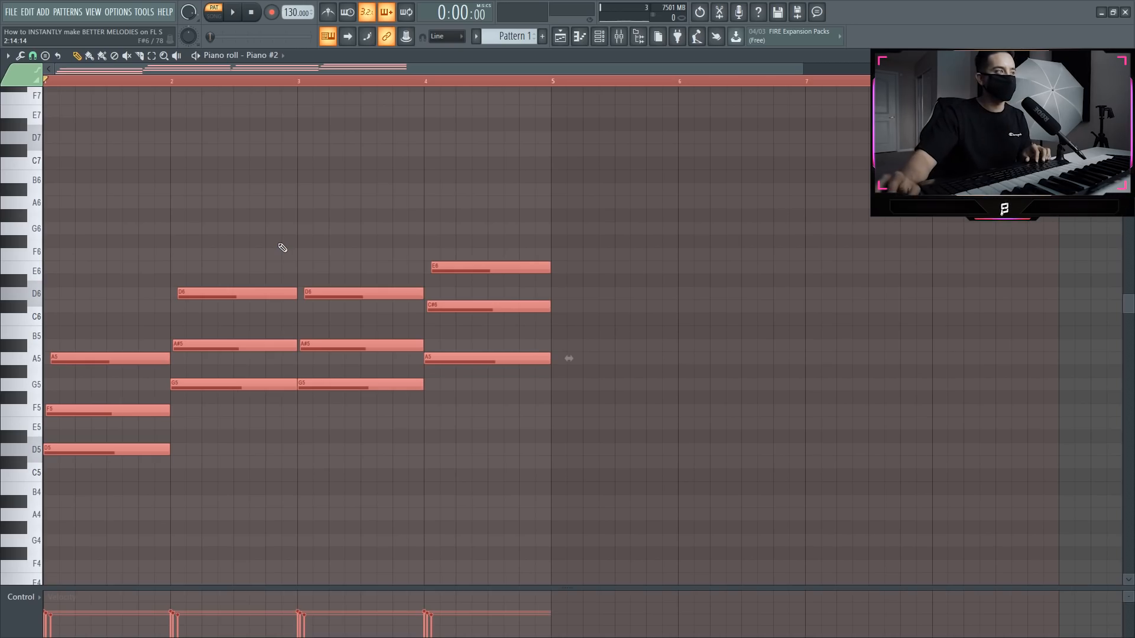
key("space")
key("space")
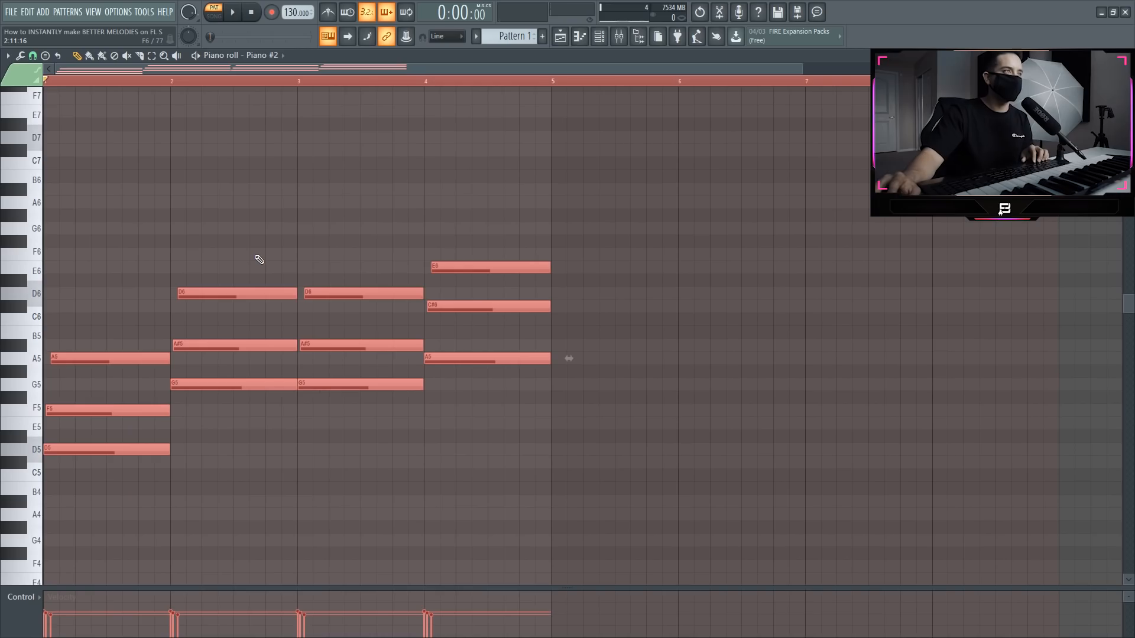
key("space")
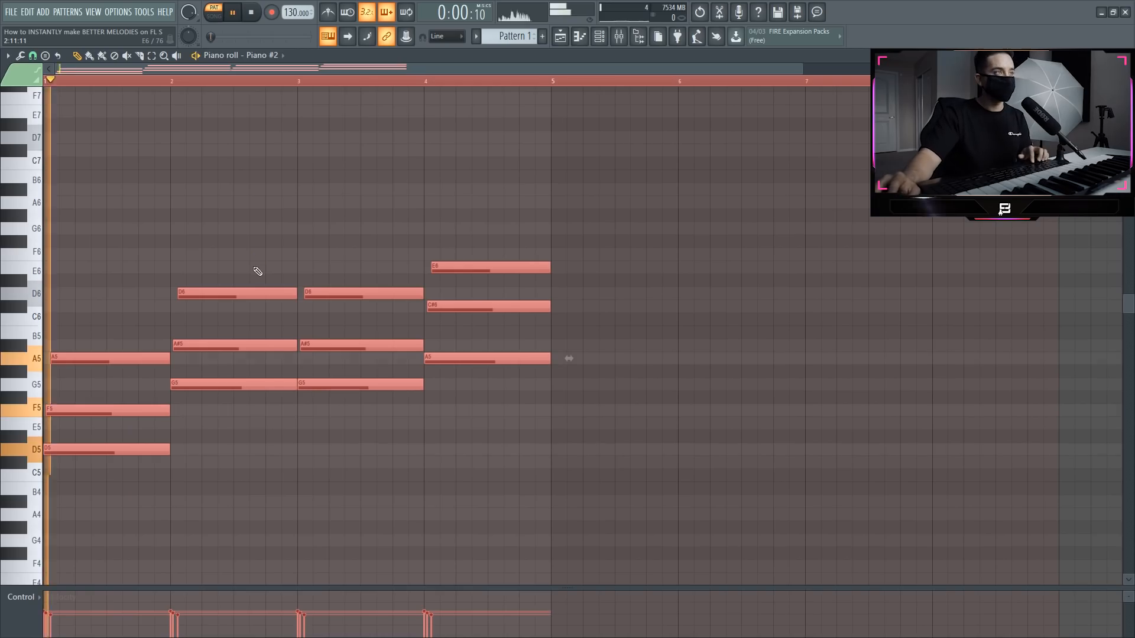
key("space")
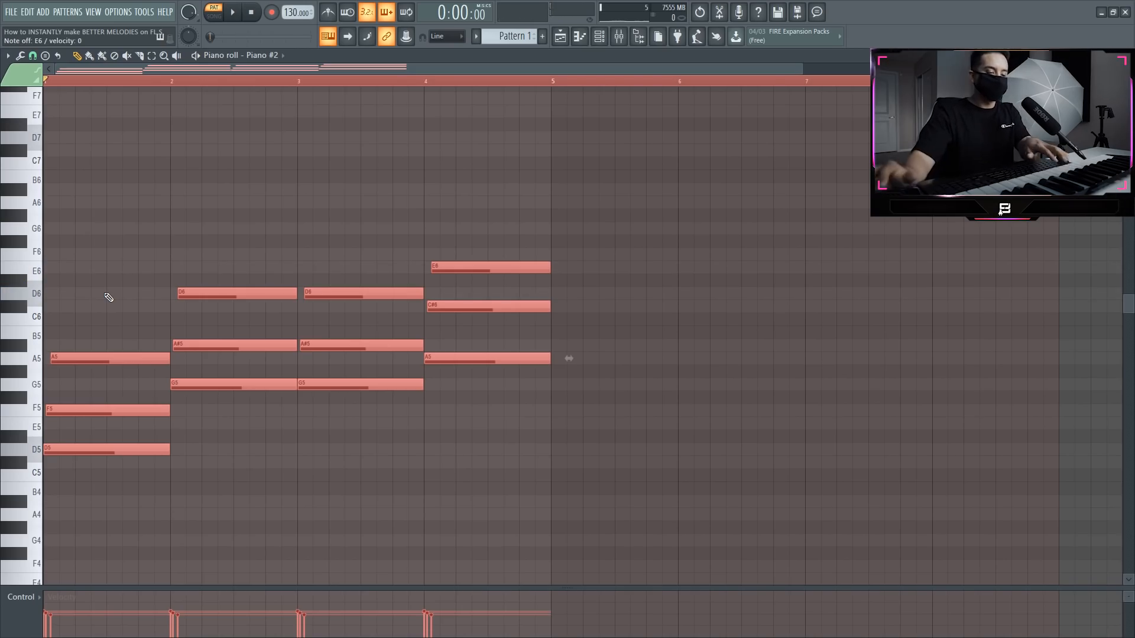
- Record a live melody of D6, E6, F6, A6 and G6 notes over the four-bar chord progression
left_click(231, 15)
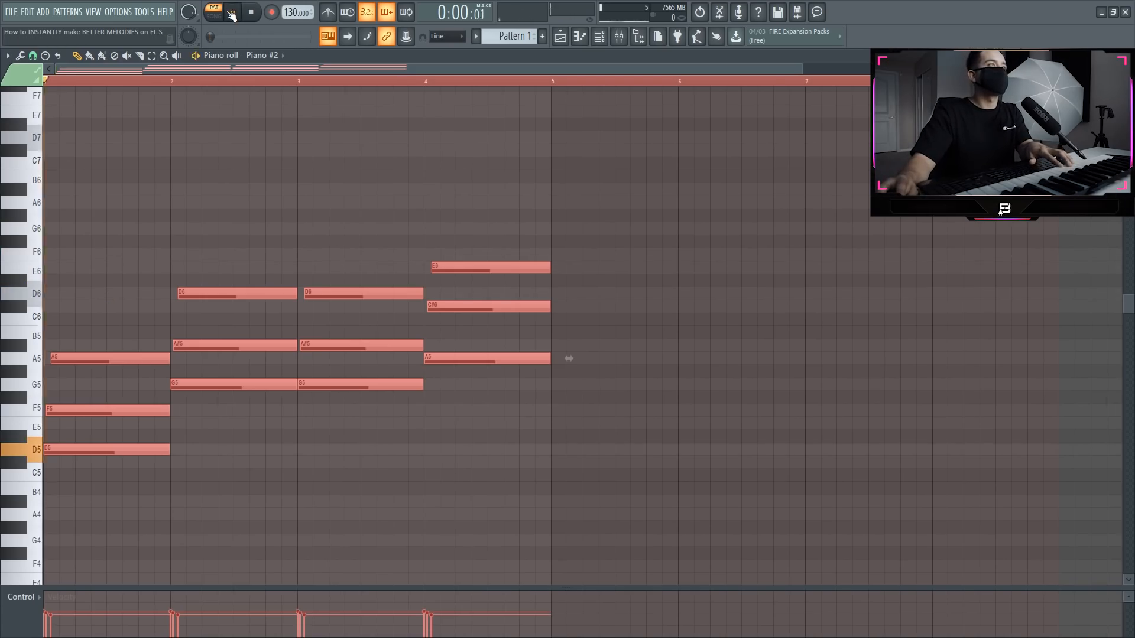
left_click(231, 15)
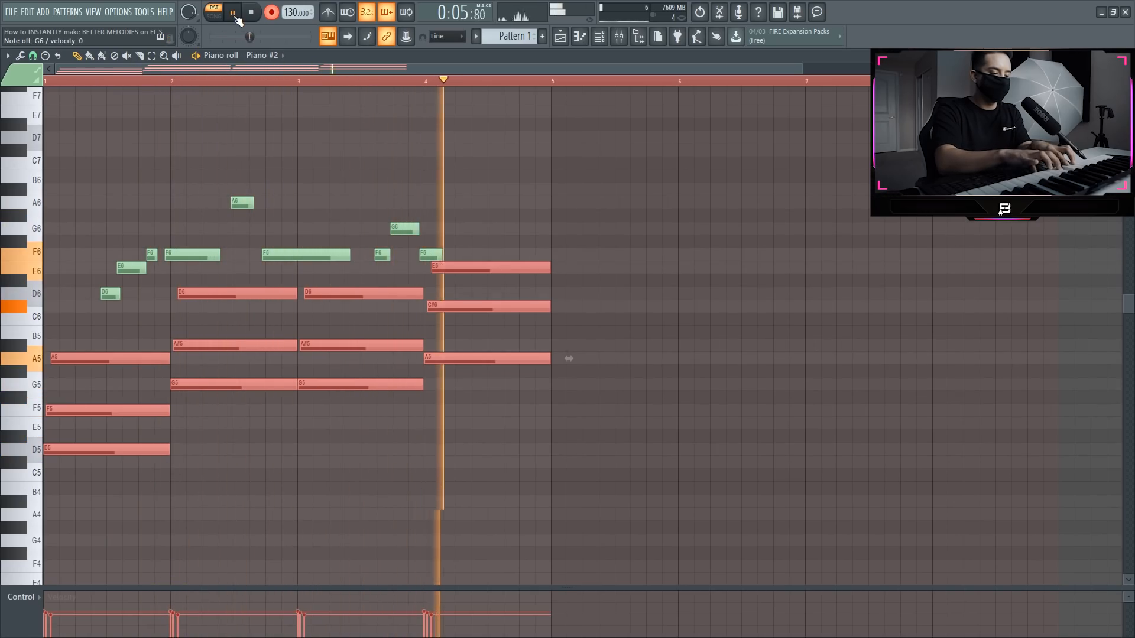
key("space")
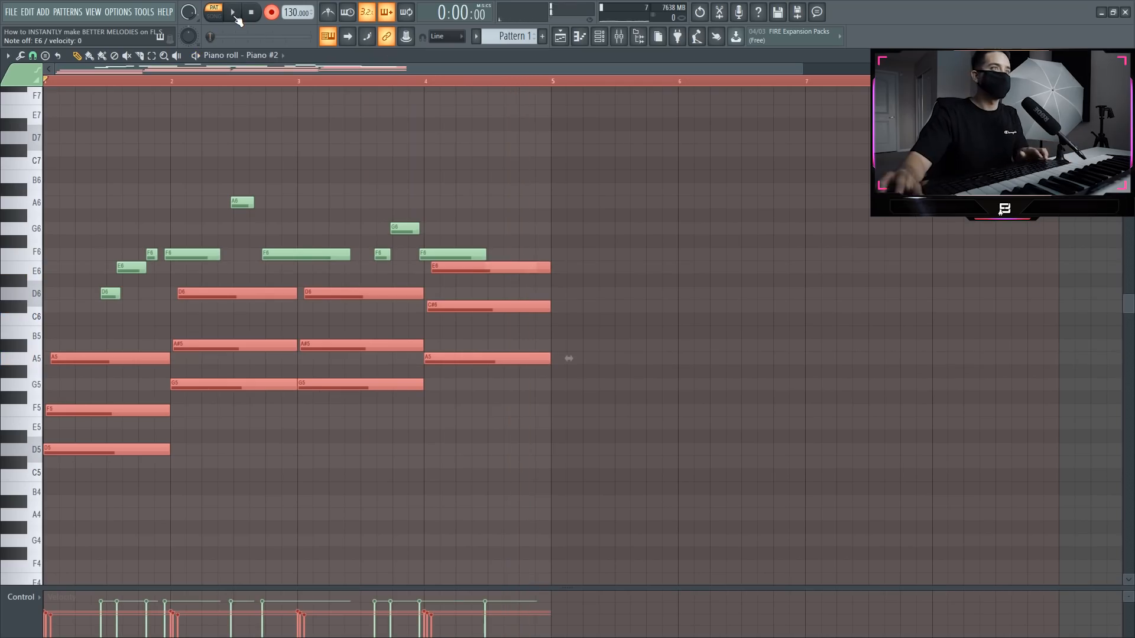
- Raise the recorded melody E6 in bar 4 to F6 and add a G6 near the end of that bar
left_click(380, 254)
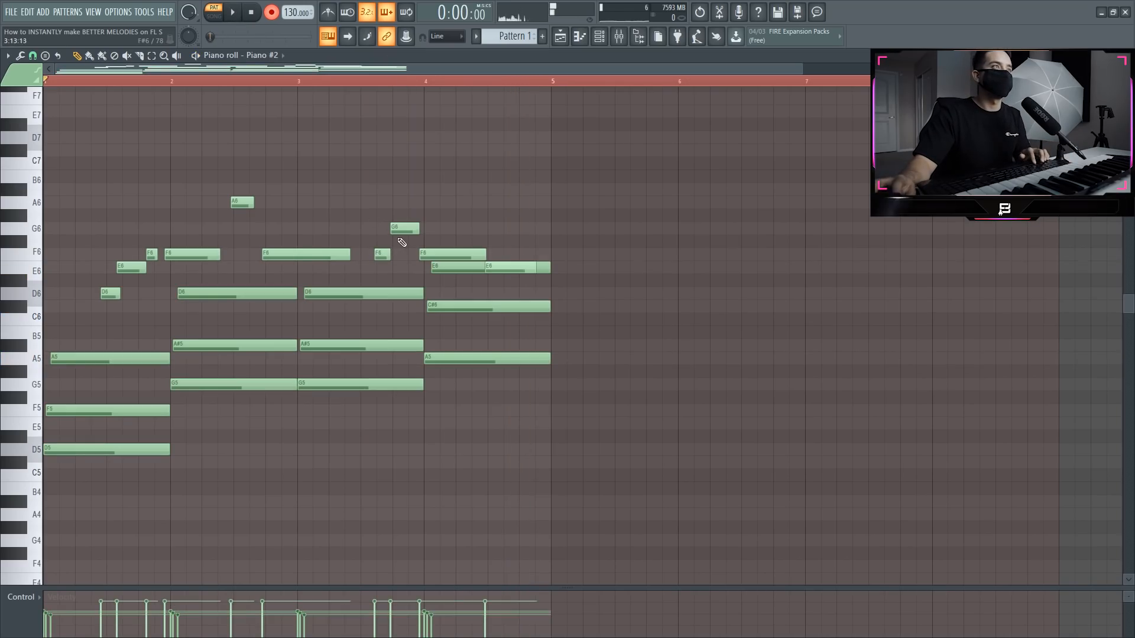
left_click(402, 227)
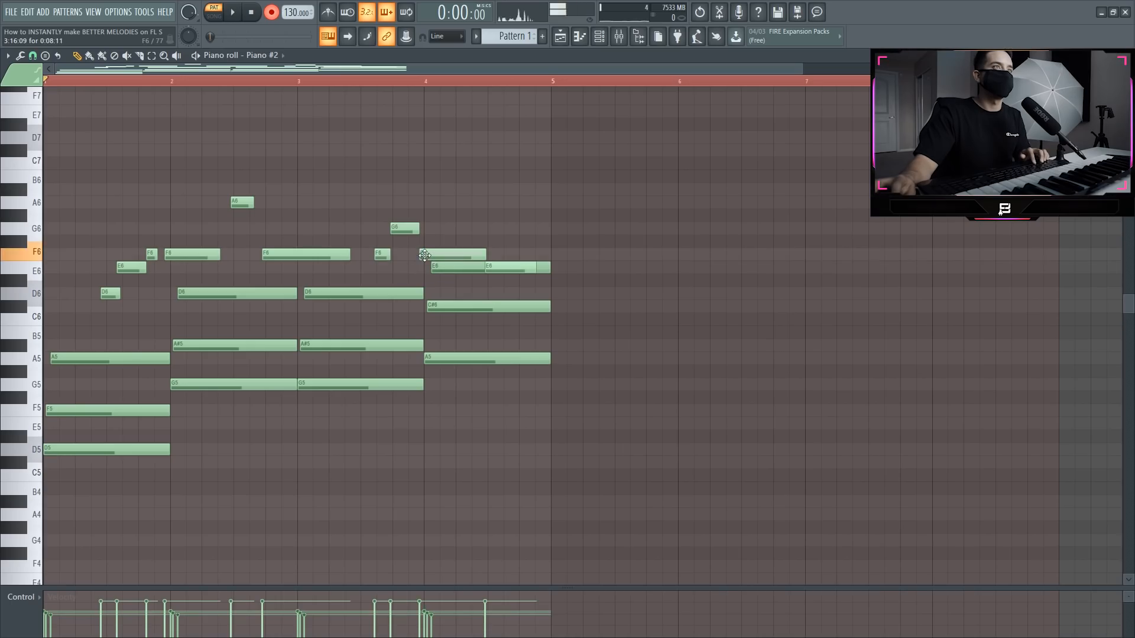
left_click_drag(491, 268, 499, 247)
left_click(523, 229)
- Select only the melody notes above the chords and quantize them to the 1/2 beat grid
left_click_drag(530, 210, 125, 260)
left_click_drag(151, 298, 98, 261)
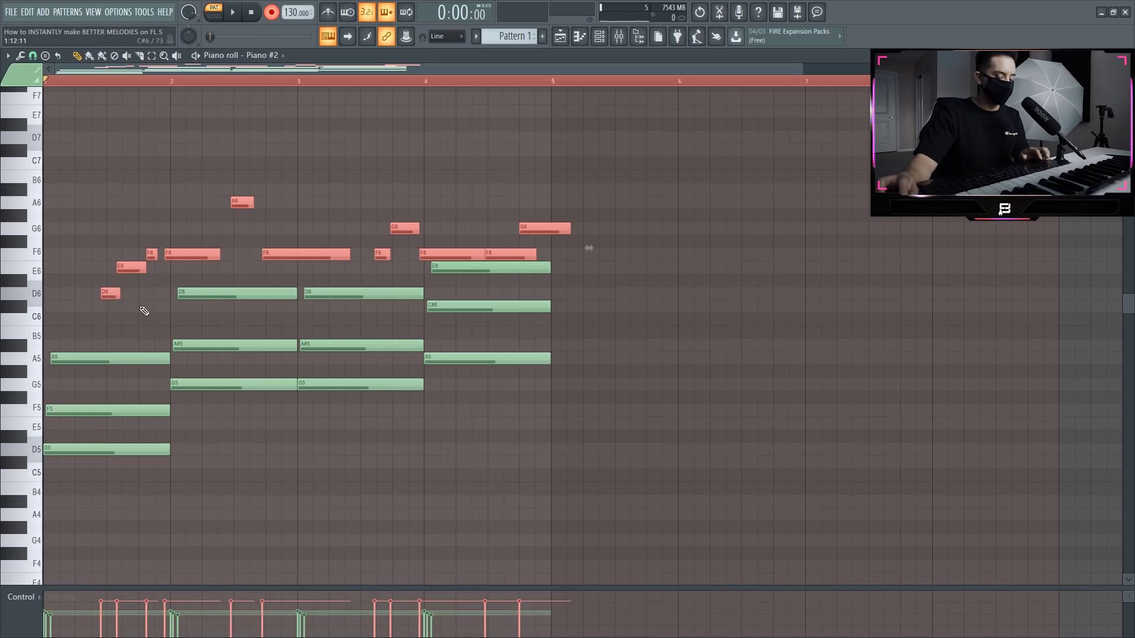
left_click_drag(576, 261, 103, 170)
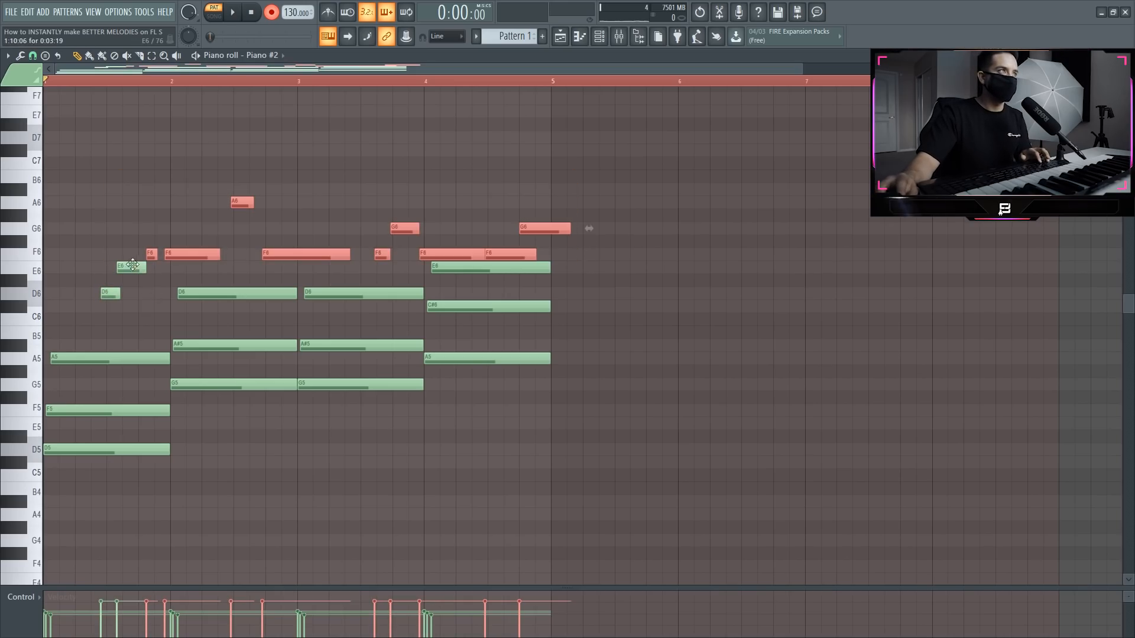
left_click_drag(130, 270, 107, 306)
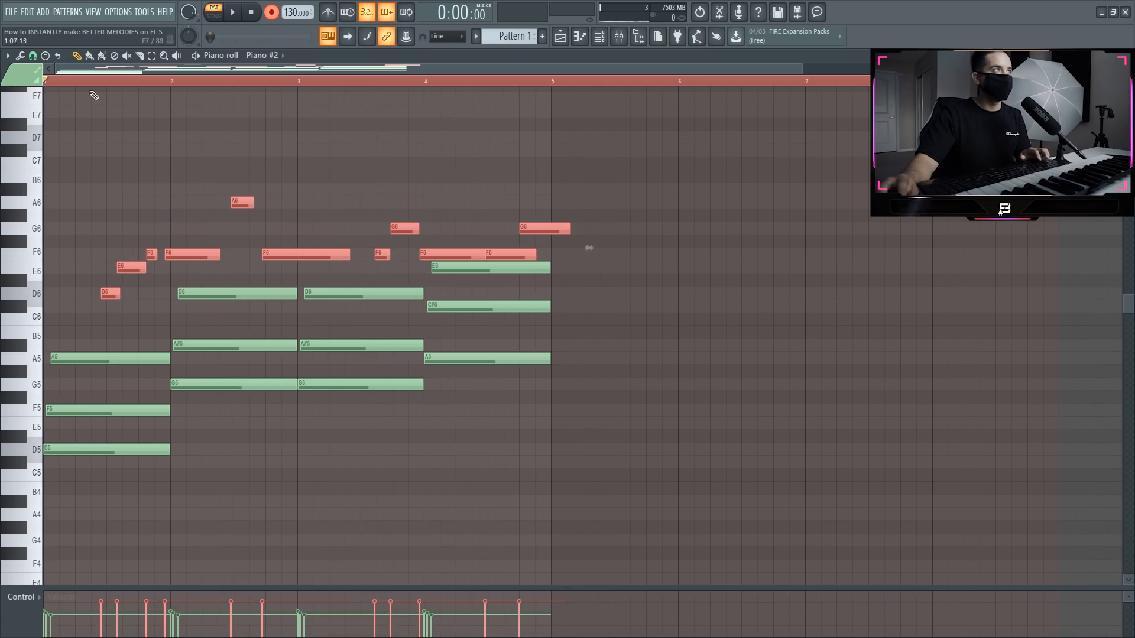
left_click(32, 55)
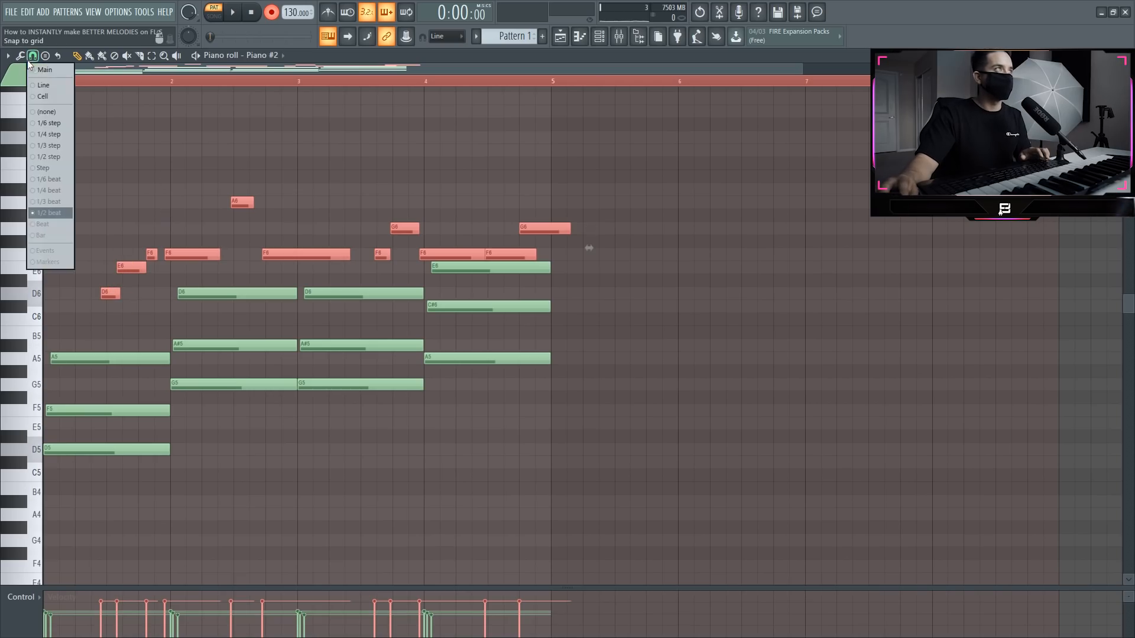
left_click(46, 223)
key("ctrl+q")
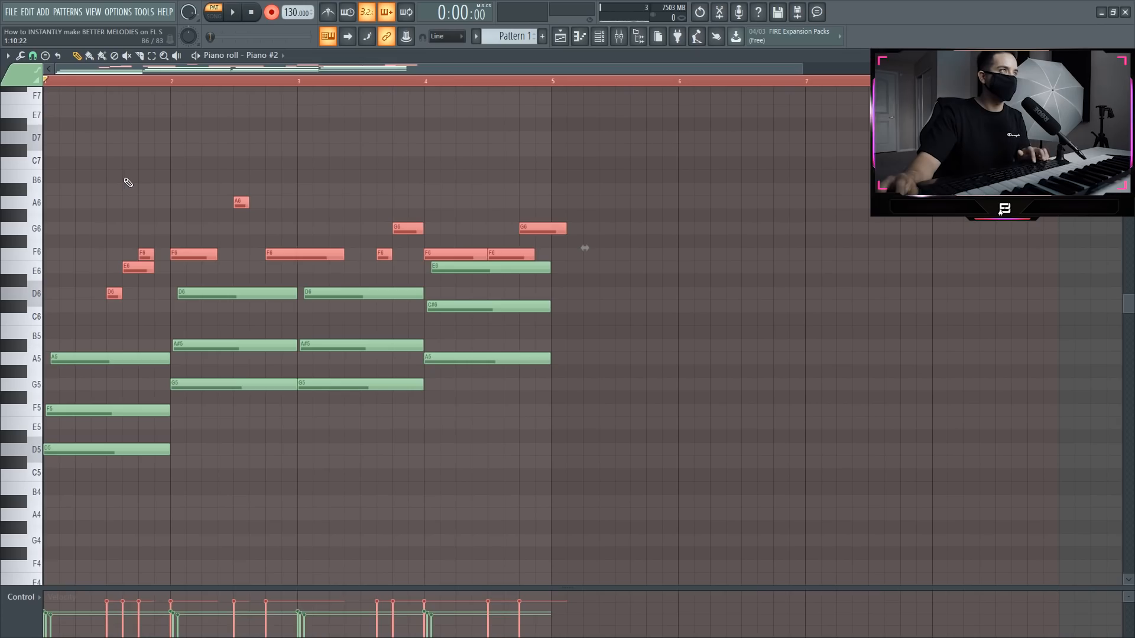
left_click(141, 216, "ctrl")
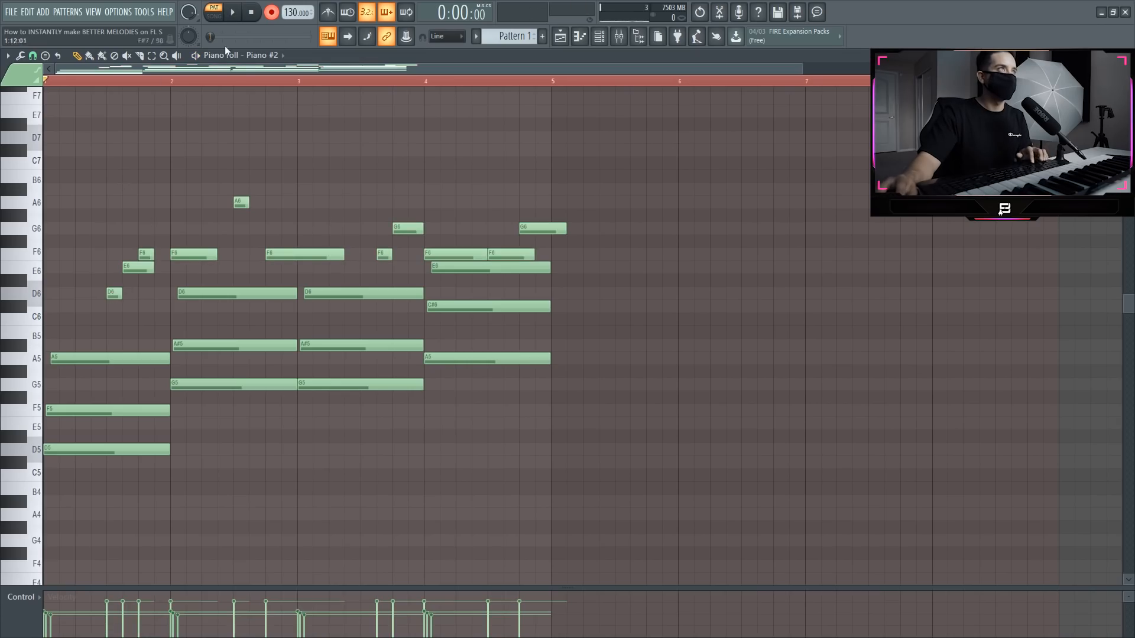
- Move the short F6 ending bar 1 half a beat later and lower the F6 starting bar 4 to E6, auditioning the melody
key("space")
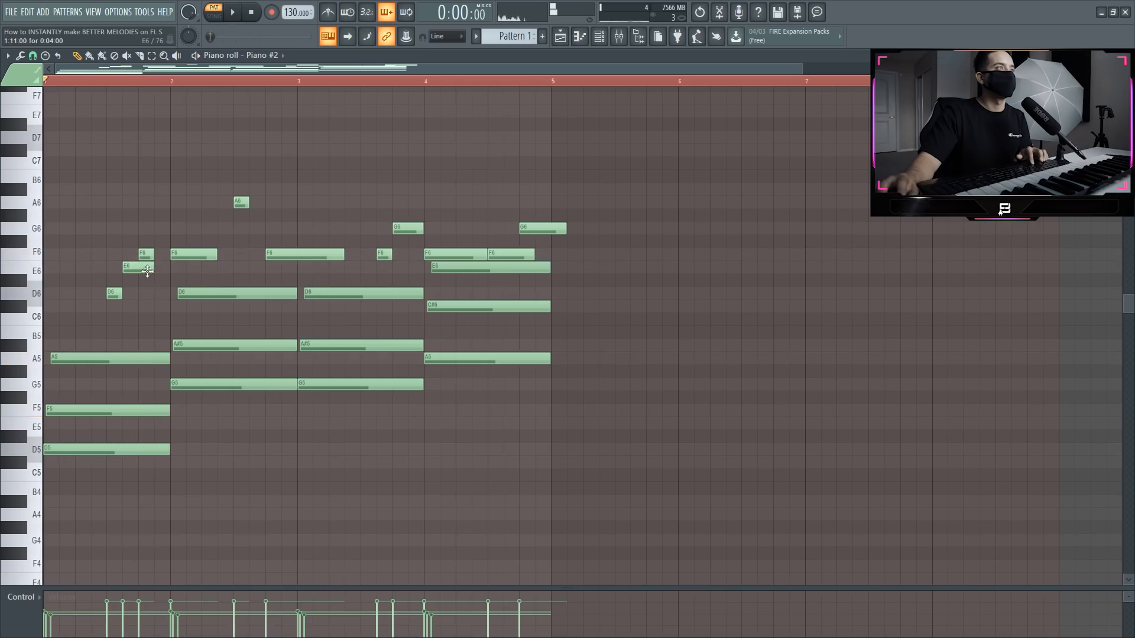
left_click_drag(144, 257, 160, 257)
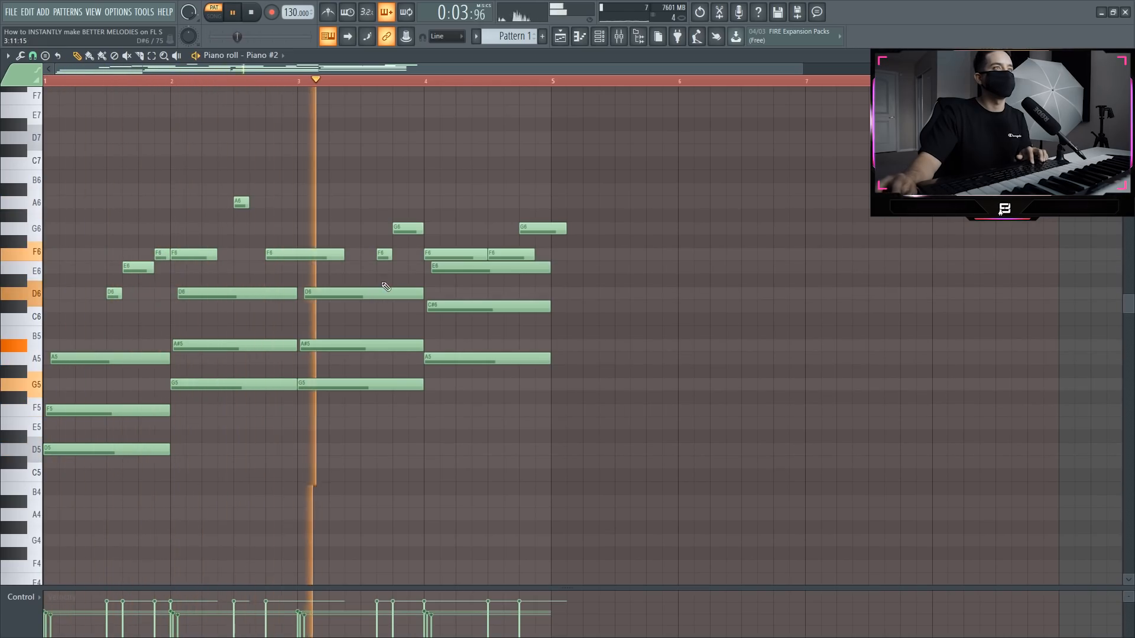
key("space")
left_click_drag(453, 256, 454, 278)
key("space")
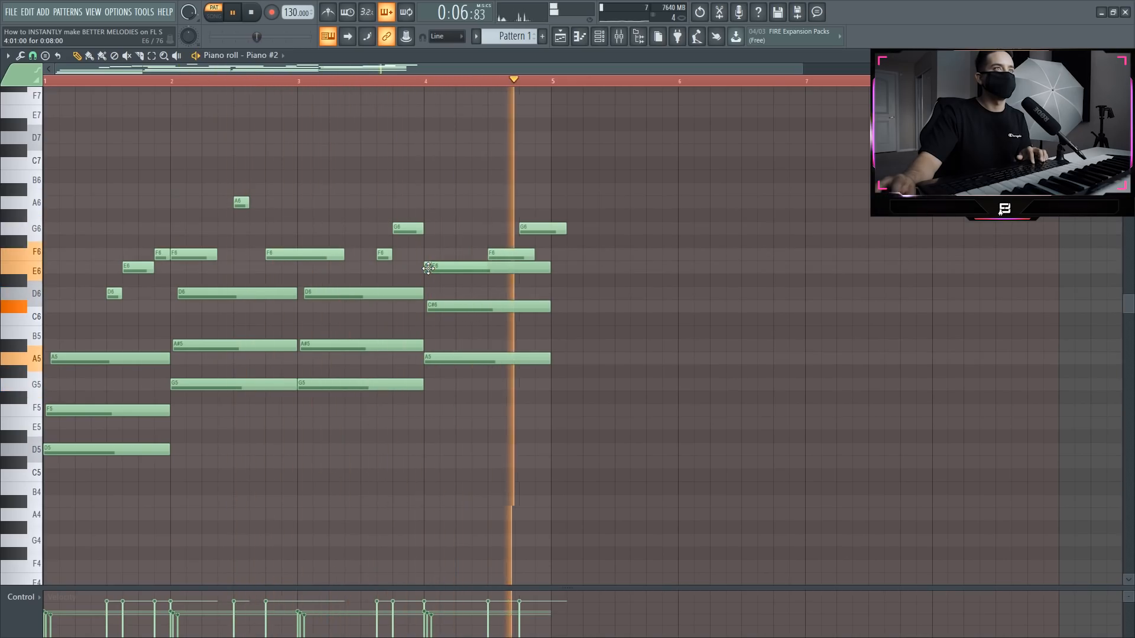
key("space")
left_click(428, 268)
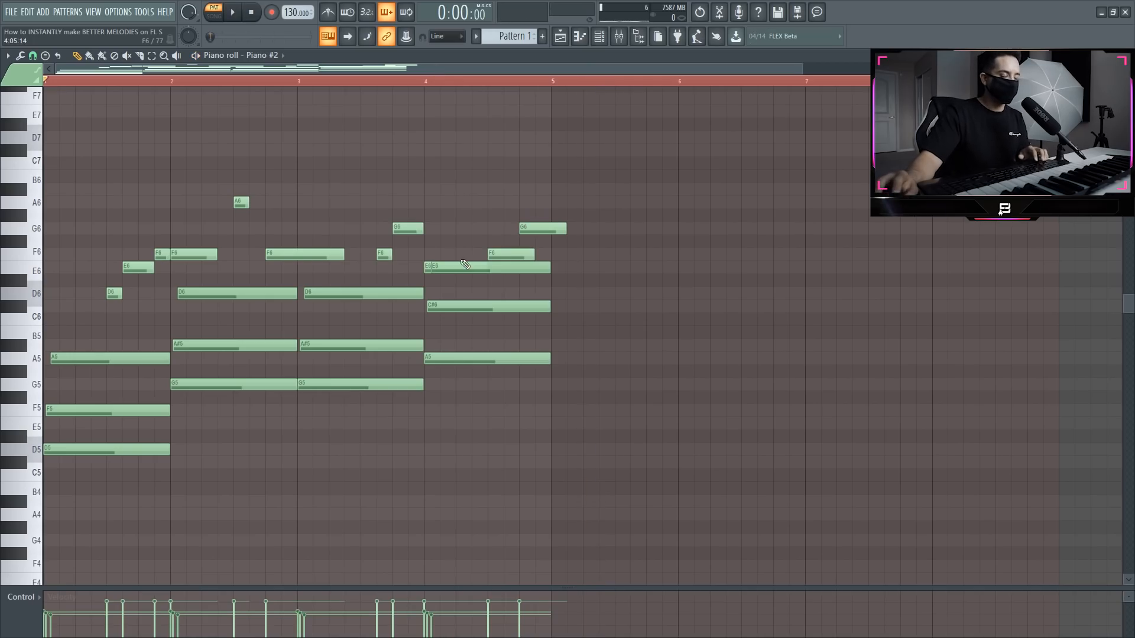
- Copy the lowest note of each chord and transpose the copies two octaves down to D3, G3, G3 and A3
left_click(131, 449, "ctrl+shift")
left_click_drag(207, 373, 232, 427)
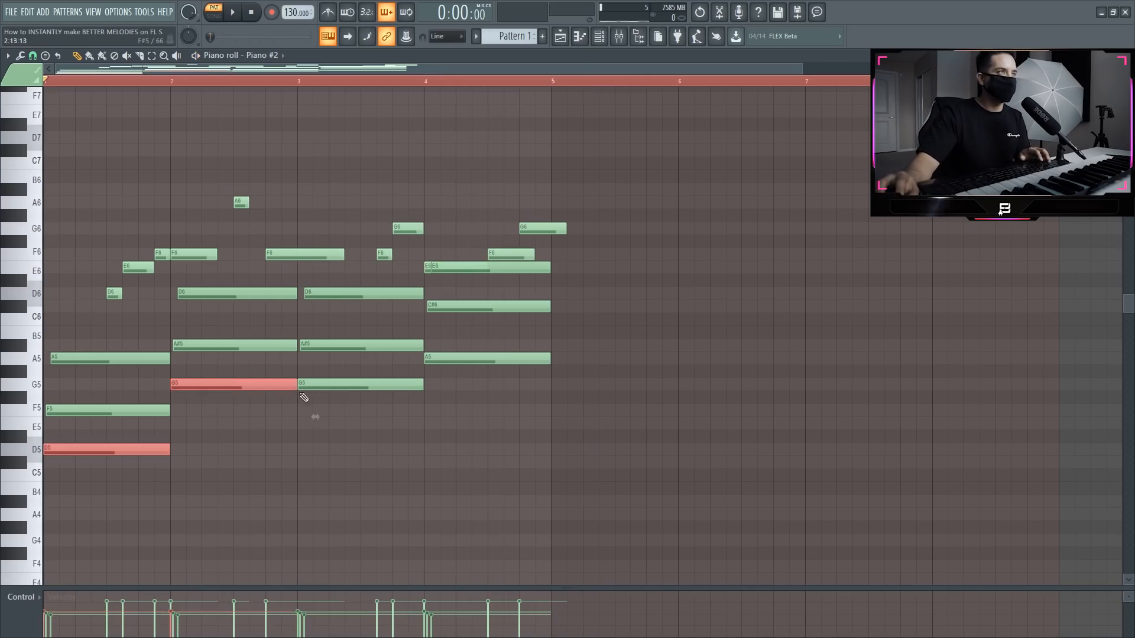
left_click(348, 385, "ctrl+shift")
left_click(452, 360, "ctrl+shift")
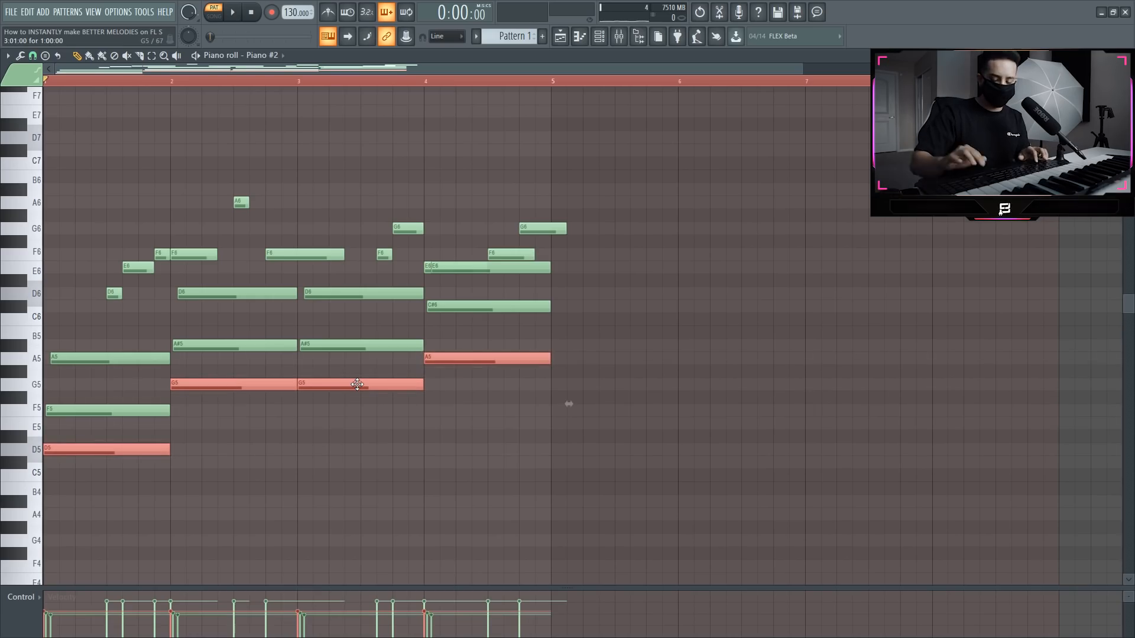
key("ctrl+c")
key("ctrl+v")
key("ctrl+Down")
key("ctrl+Down")
scroll(346, 367, "down", 4)
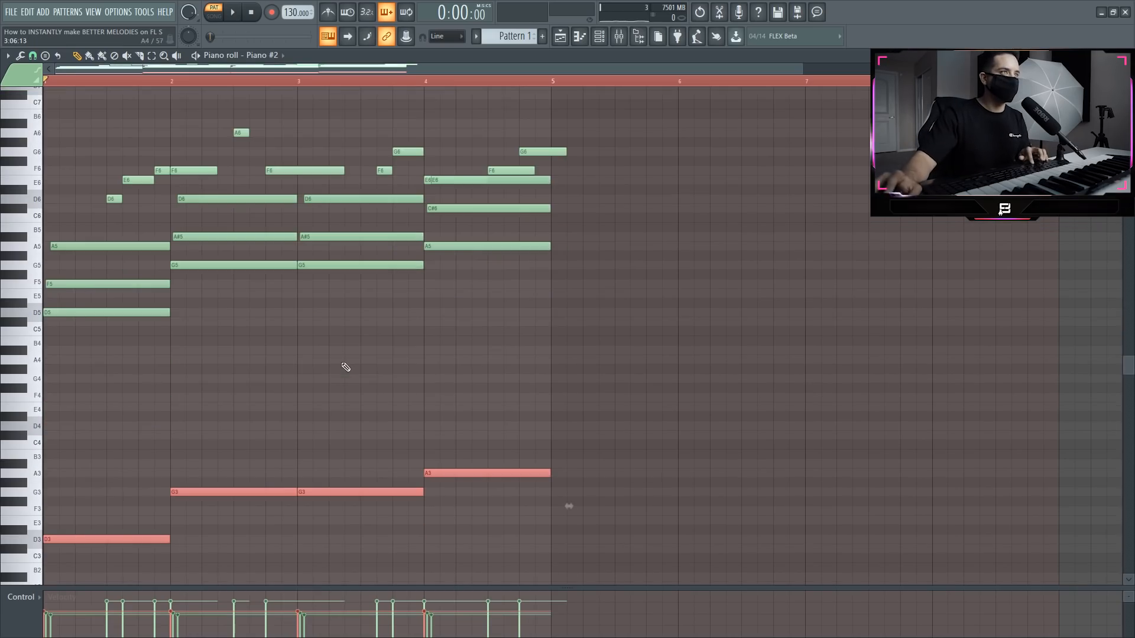
- Play the pattern to audition the low bass notes together with the chords and melody
key("space")
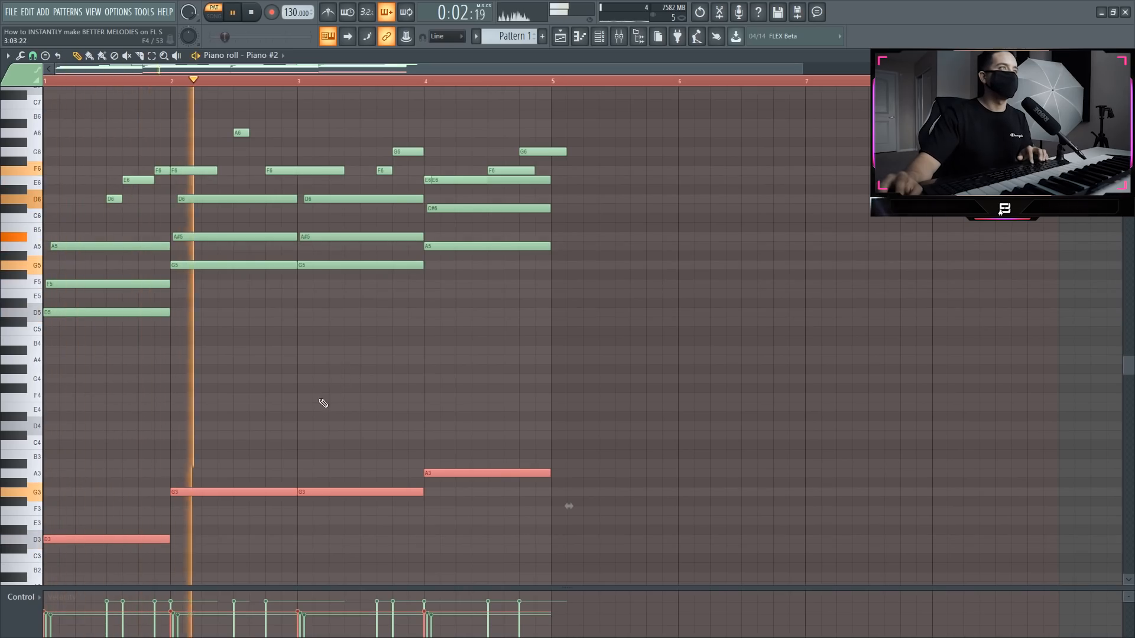
key("ctrl+d")
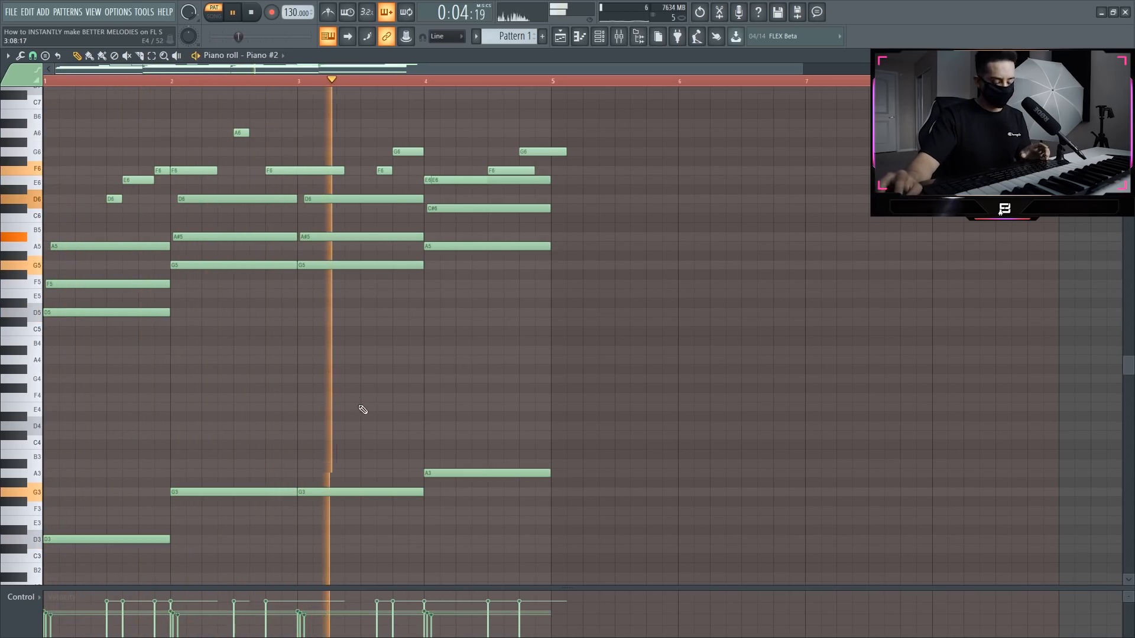
key("space")
left_click_drag(35, 430, 35, 562)
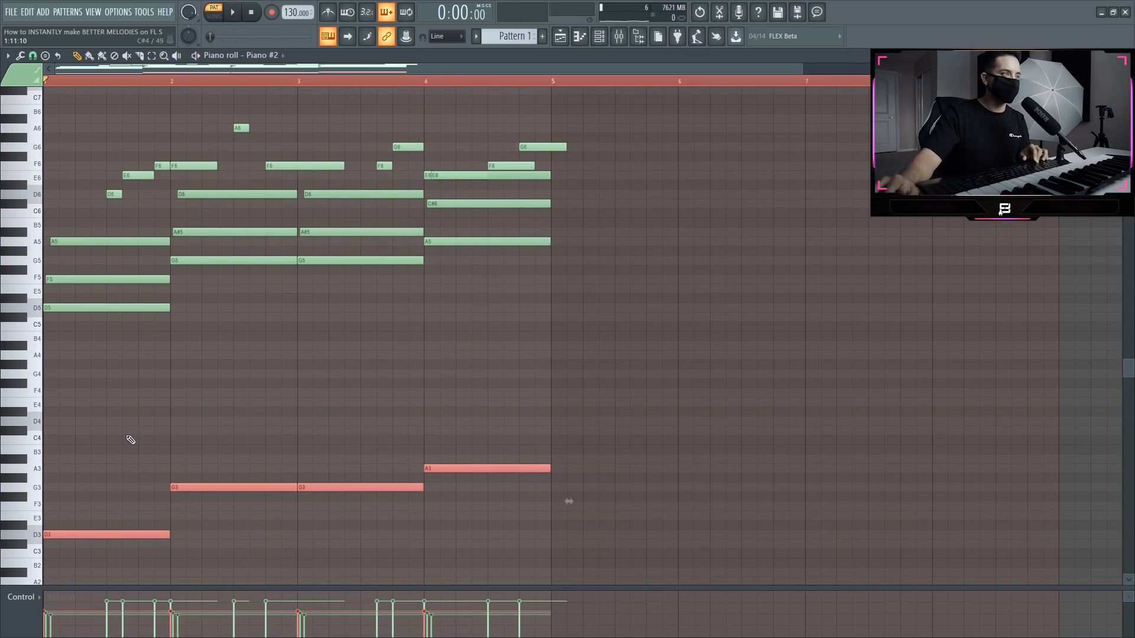
- Select only the melody notes above the chords, leaving out bar 4's long E6 chord tone, and apply quick legato to them
left_click_drag(89, 195, 190, 121)
left_click_drag(216, 181, 549, 95)
left_click(500, 176, "ctrl+shift")
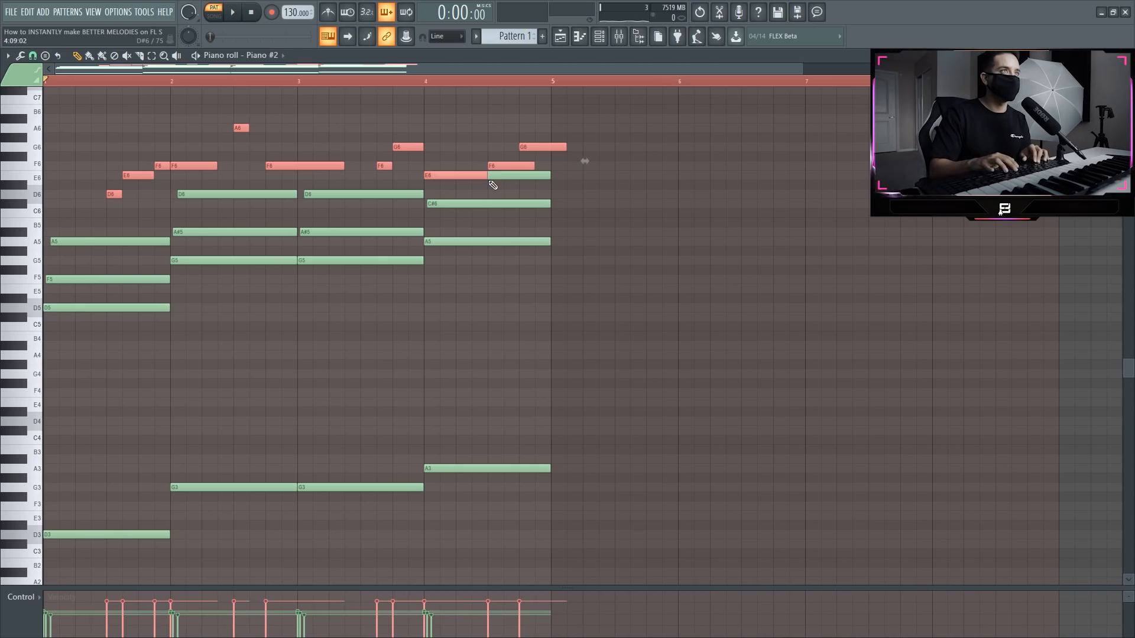
key("ctrl+l")
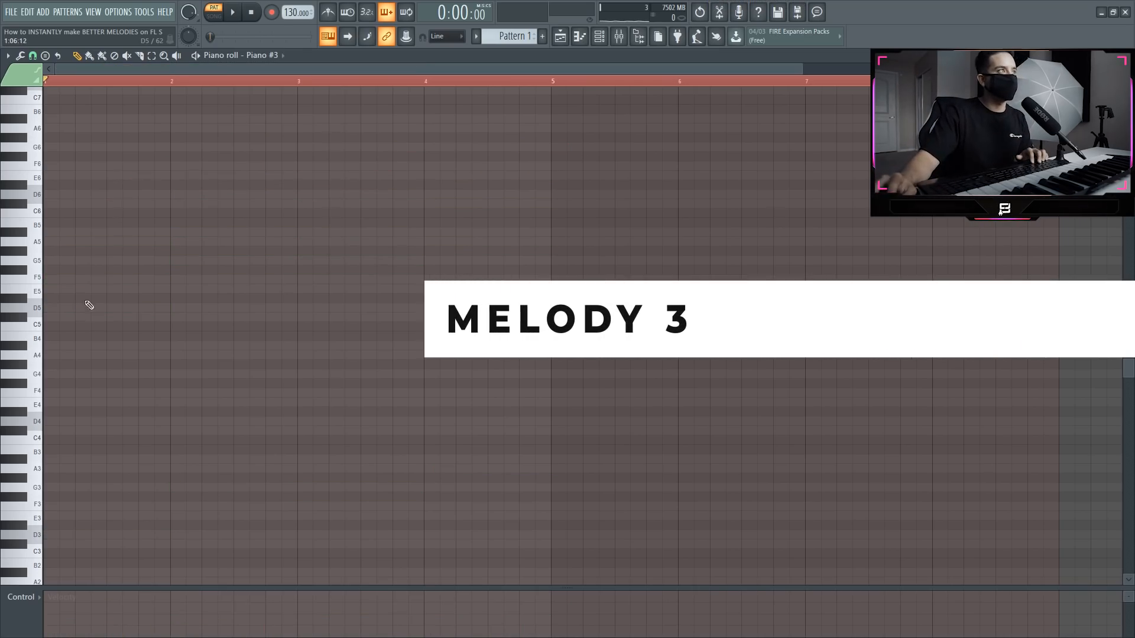
- Draw a one-bar G5, A#5, D6 chord in bar 1 of the Piano #3 piano roll and audition it
left_click(63, 262)
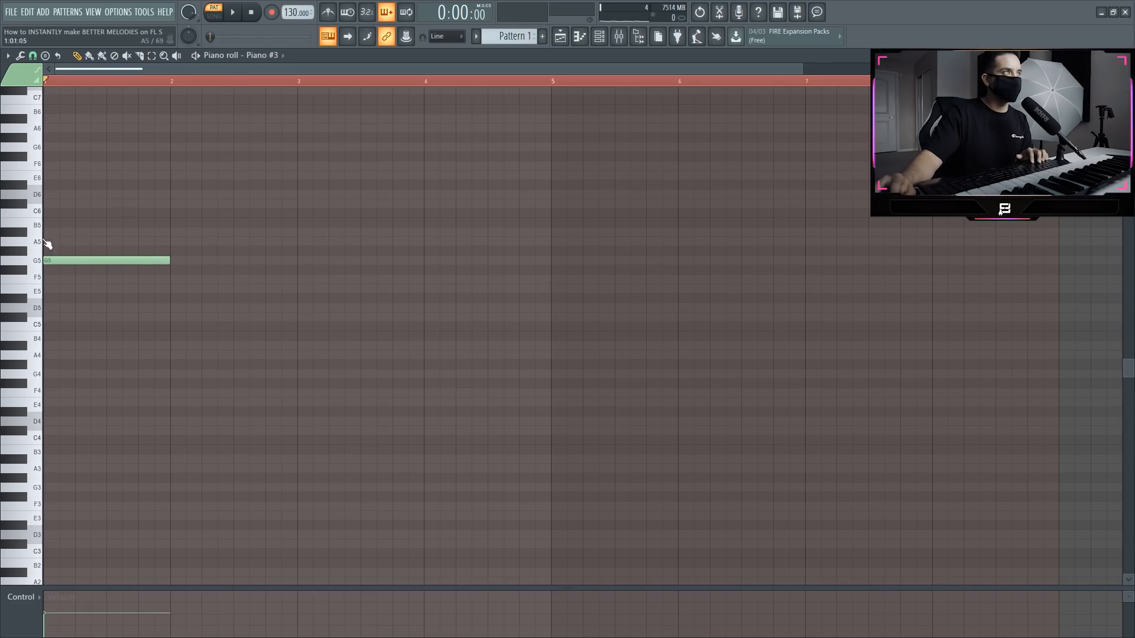
left_click(60, 242)
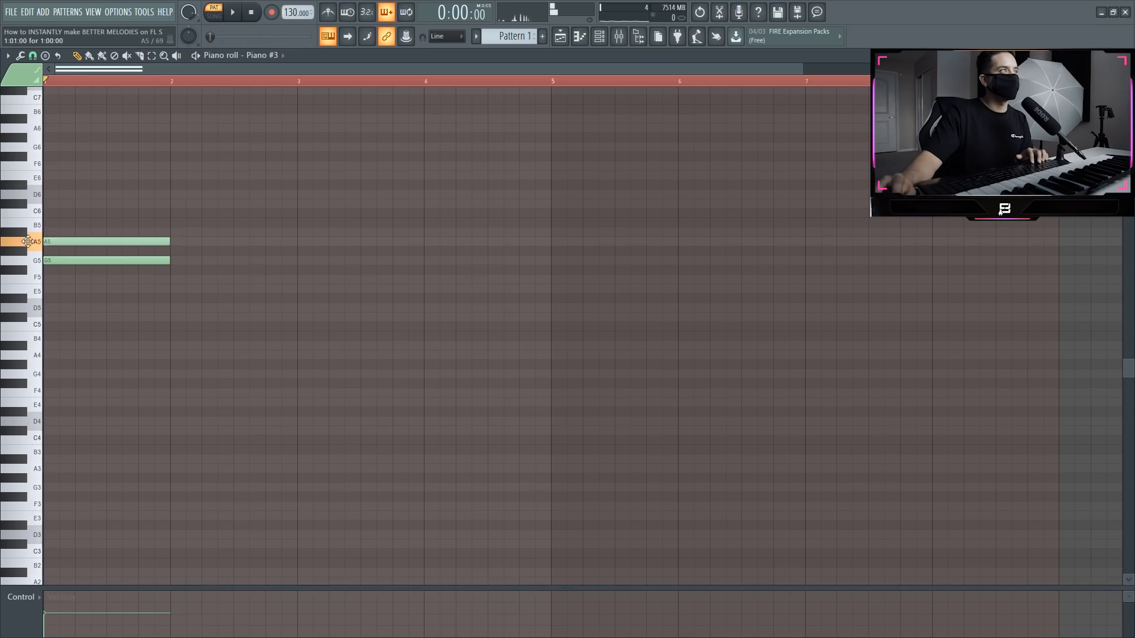
left_click_drag(55, 242, 42, 195)
left_click(46, 203)
key("space")
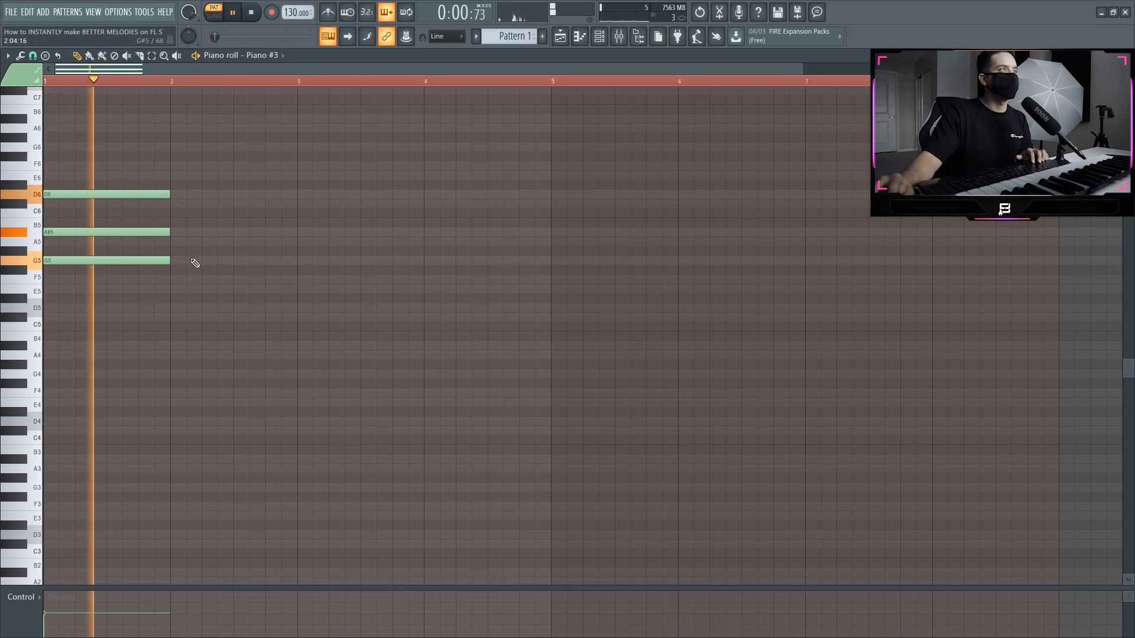
key("space")
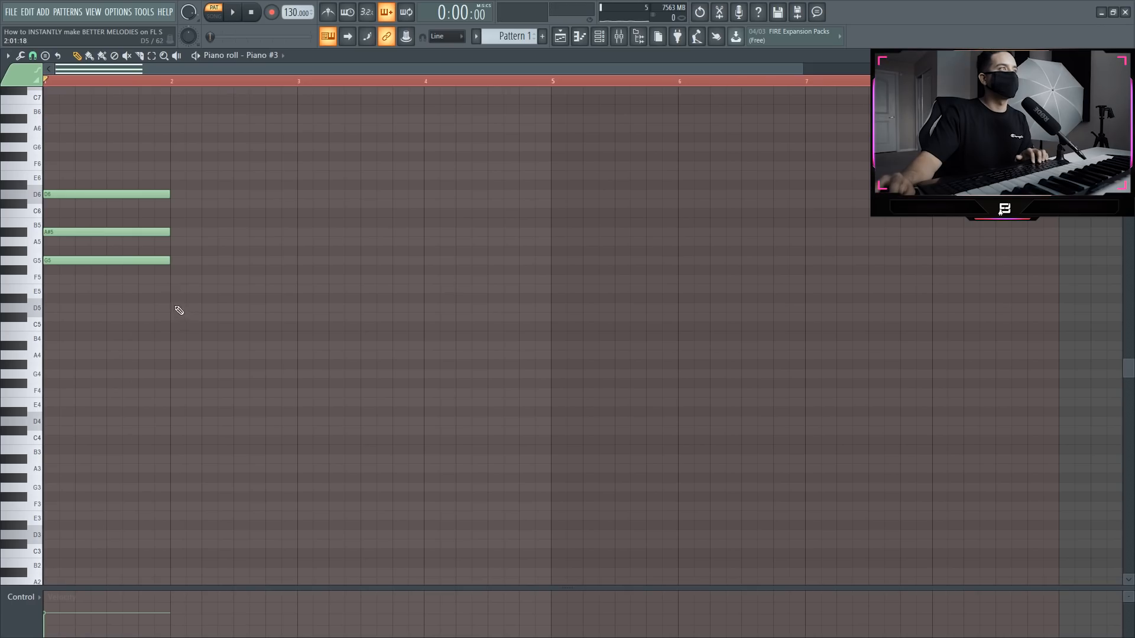
- Draw a one-bar D5, F5, A5 chord in bar 2, auditioning it against the first chord
left_click(173, 308)
key("space")
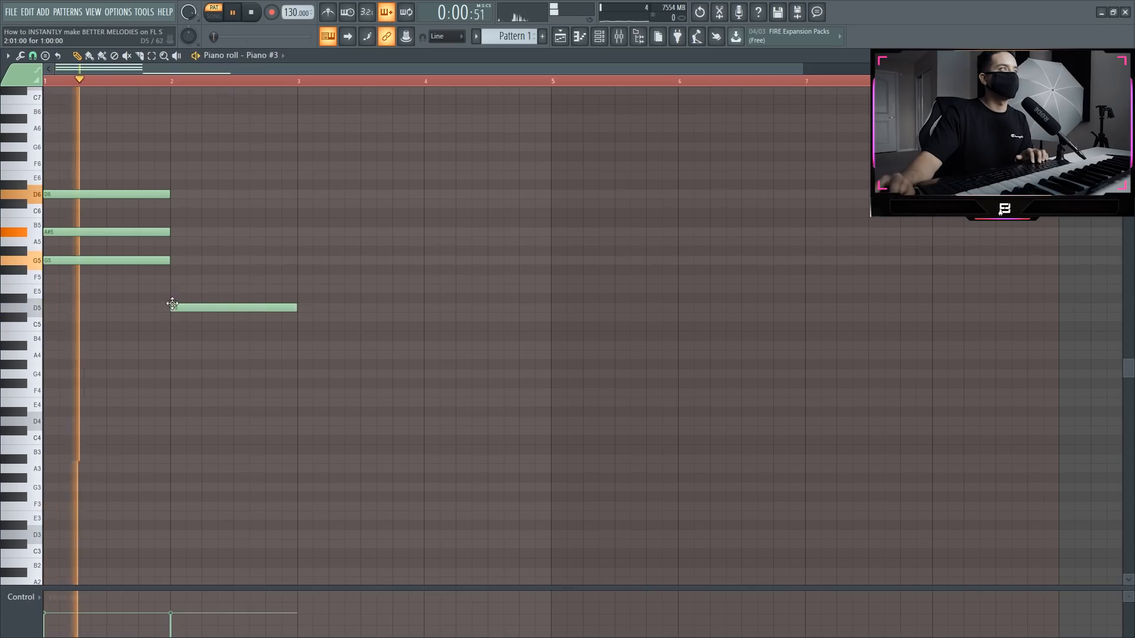
key("space")
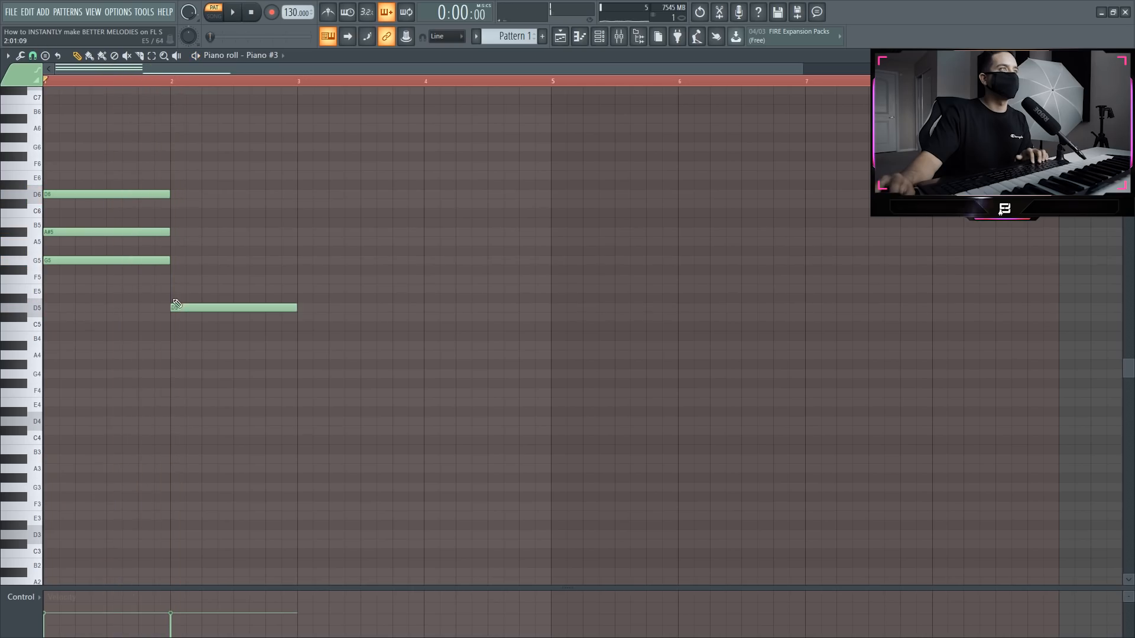
left_click(174, 279)
left_click(173, 260)
left_click_drag(173, 256, 172, 237)
key("space")
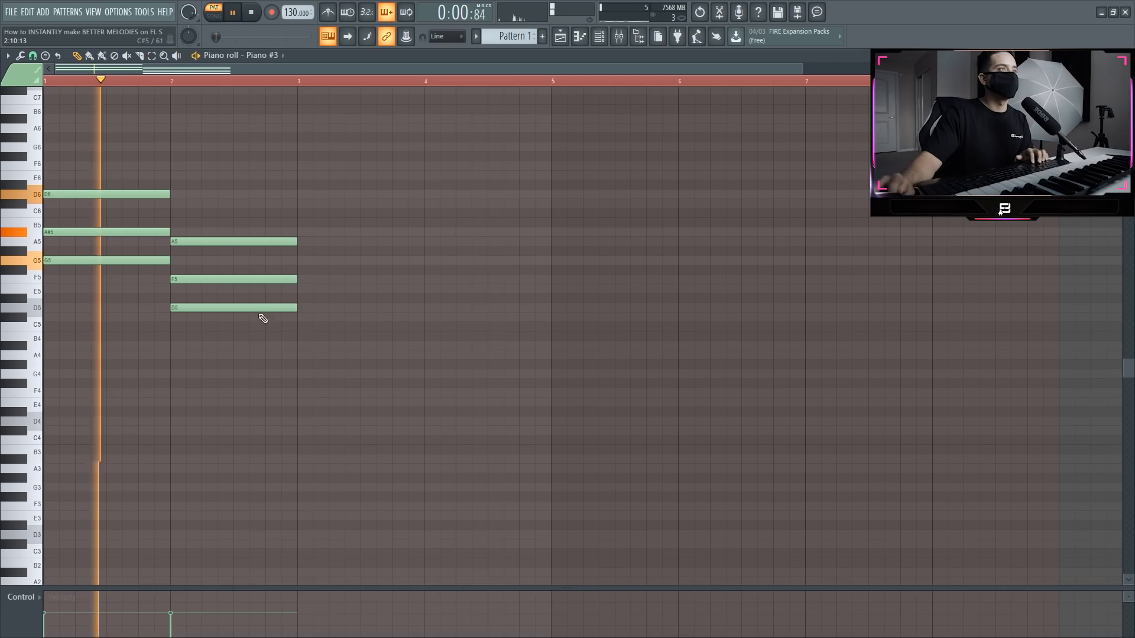
- Draw a one-bar A#4, D5, F5 chord in bar 3 and audition it from the start of that bar
left_click(299, 345)
key("space")
left_click(300, 308)
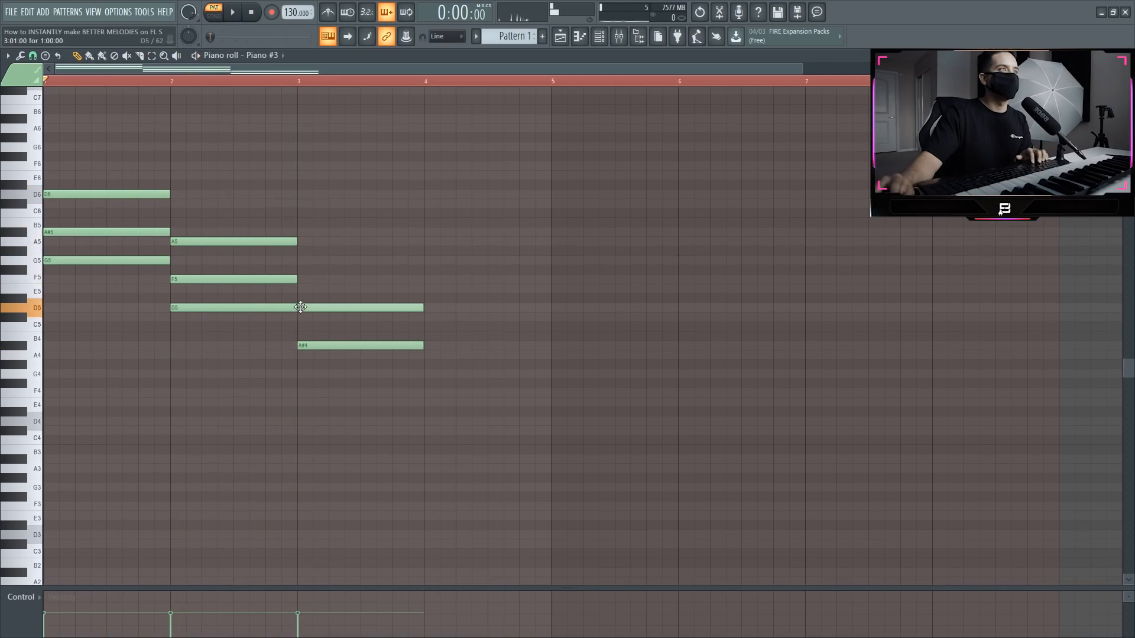
key("space")
left_click(299, 278)
left_click(299, 82)
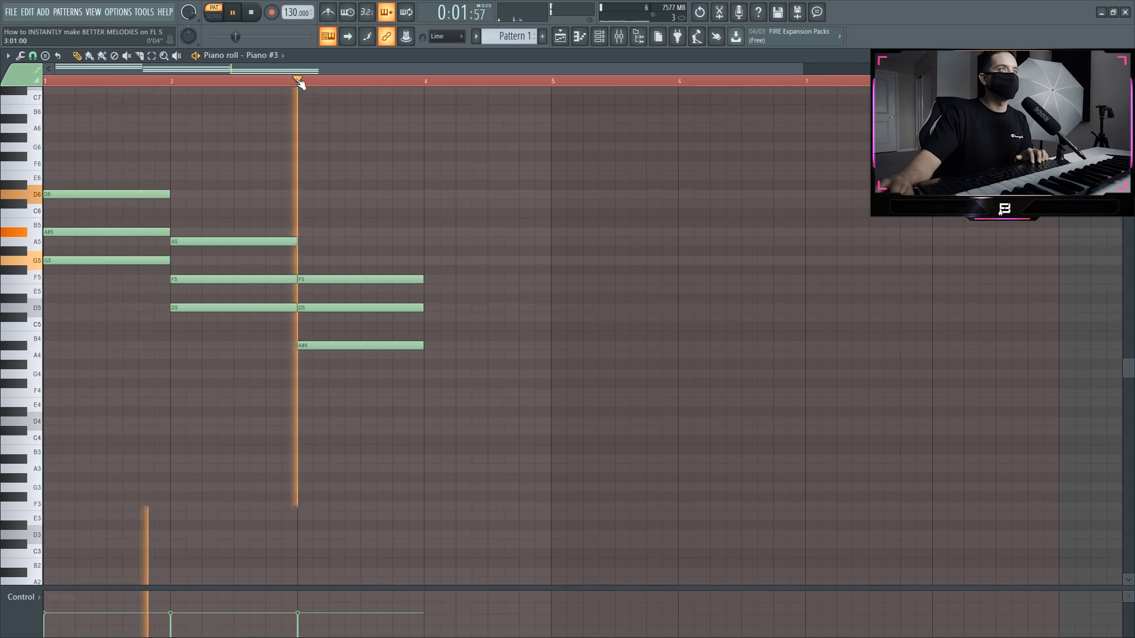
key("space")
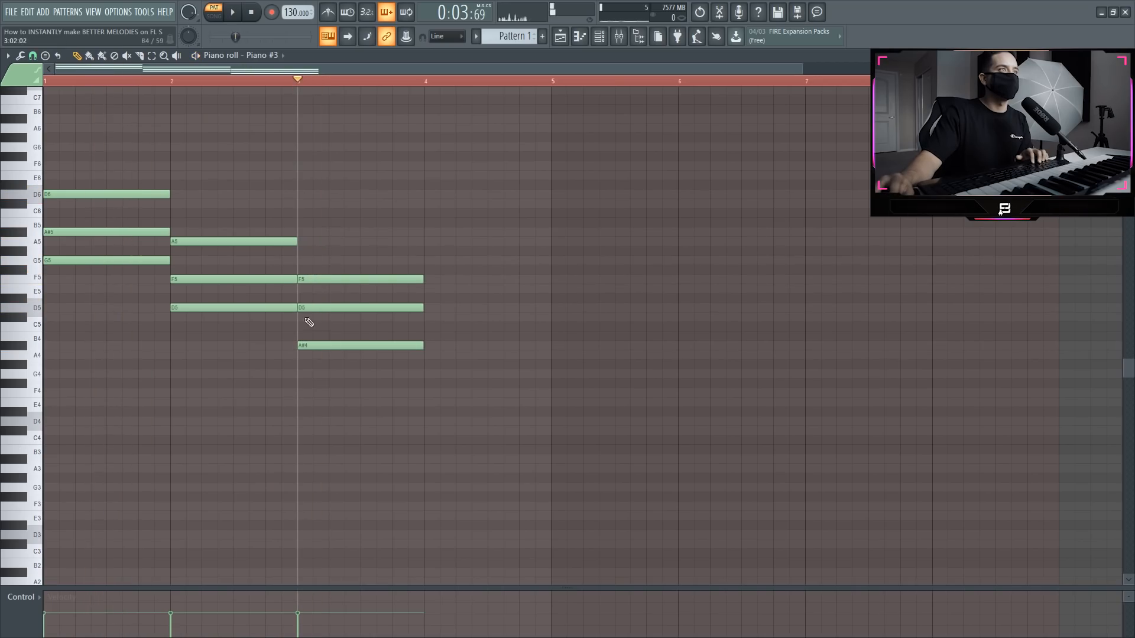
- Try C#5 and E5 in place of the D5 and F5 in bar 3 and audition the chord
left_click_drag(300, 320, 306, 289)
right_click(301, 308)
key("space")
key("space")
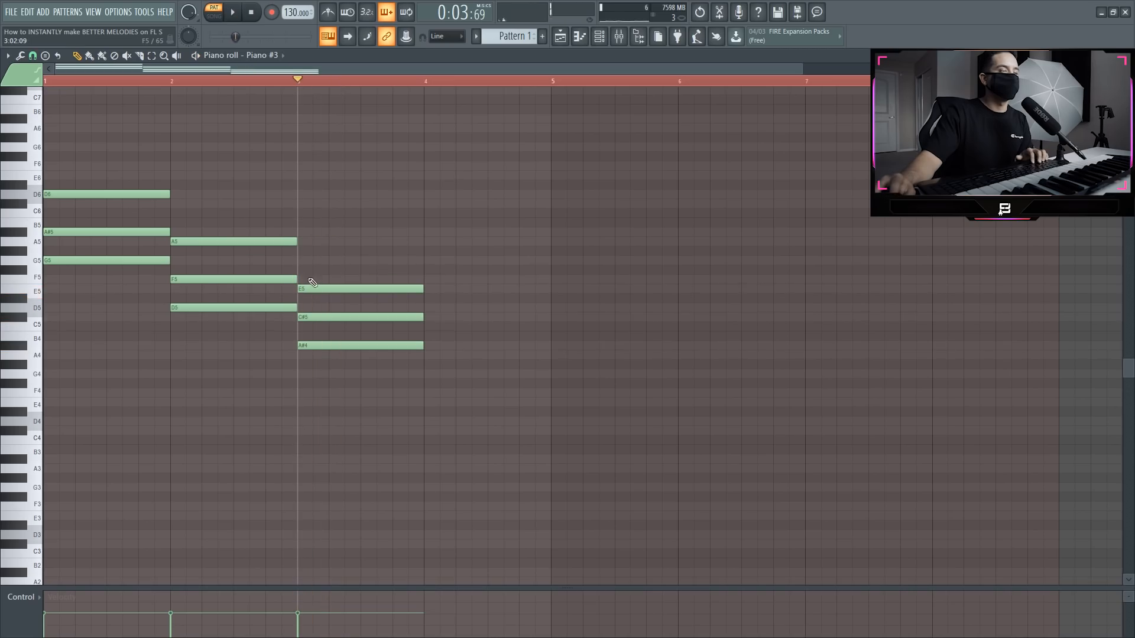
key("space")
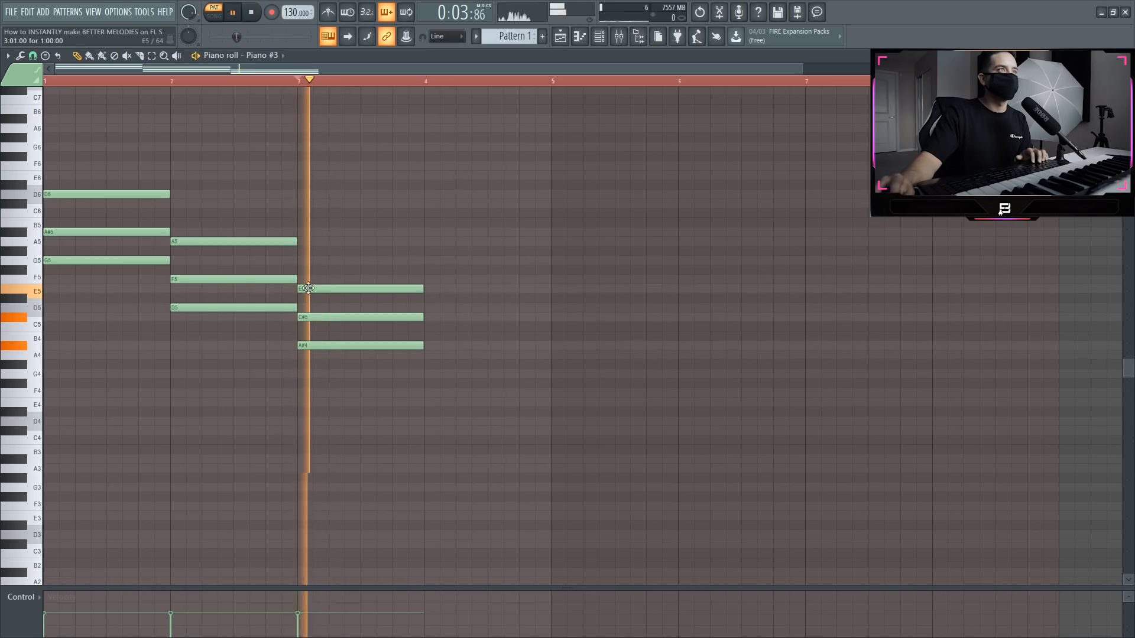
- Raise the E5 in bar 3 to F5 and play the progression from bar 1 through bar 3
key("space")
left_click_drag(313, 287, 313, 279)
key("space")
key("space")
left_click(46, 82)
key("space")
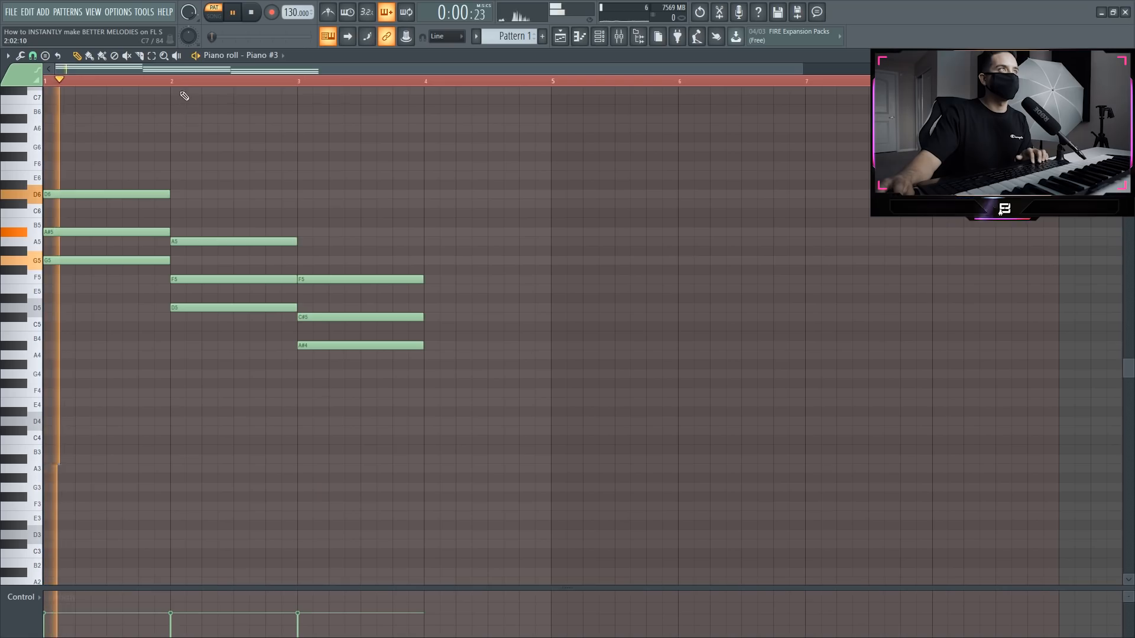
left_click(170, 82)
left_click(304, 83)
key("space")
- Lower the bottom note of the bar 3 chord to A4 and raise its C#5 to D5, auditioning the changes
left_click_drag(312, 353, 312, 362)
key("space")
key("space")
left_click_drag(316, 317, 313, 307)
key("space")
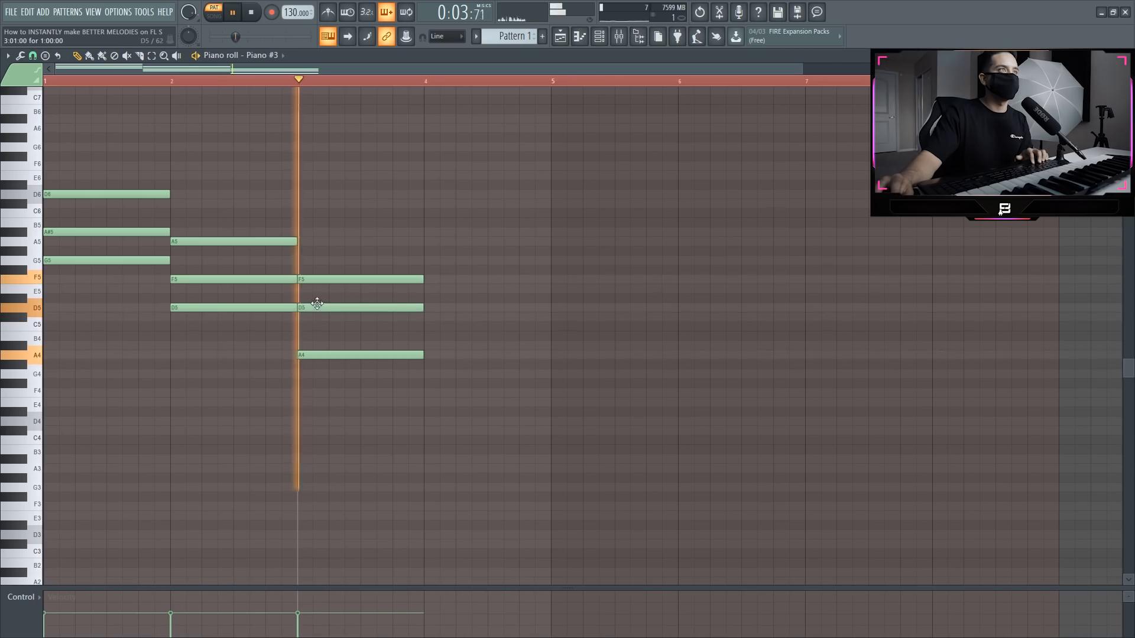
key("space")
- Replay the progression from bar 1, then try raising the F5 in bar 3 to G5 and audition it
left_click_drag(127, 84, 5, 90)
key("space")
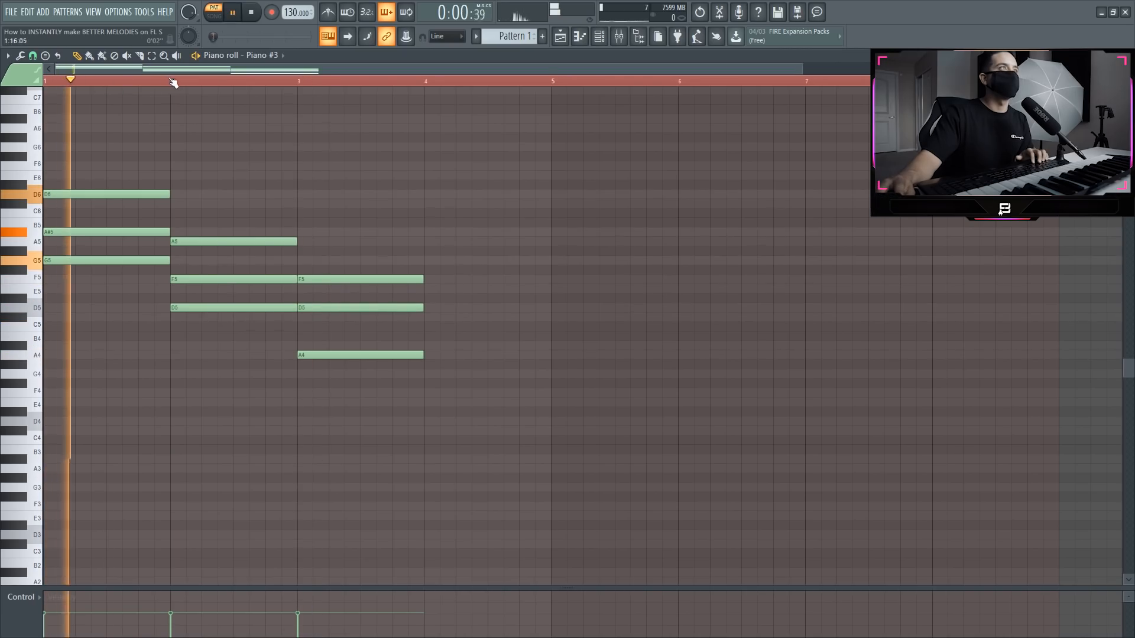
left_click(178, 84)
left_click(297, 84)
key("space")
mouse_move(329, 278)
left_mouse_down()
mouse_move(330, 292)
mouse_move(330, 259)
left_mouse_up()
key("space")
key("space")
key("space")
key("space")
- Delete the two upper notes of the bar 3 chord, draw C#5 and E5 instead, and audition the chord
right_click(329, 259)
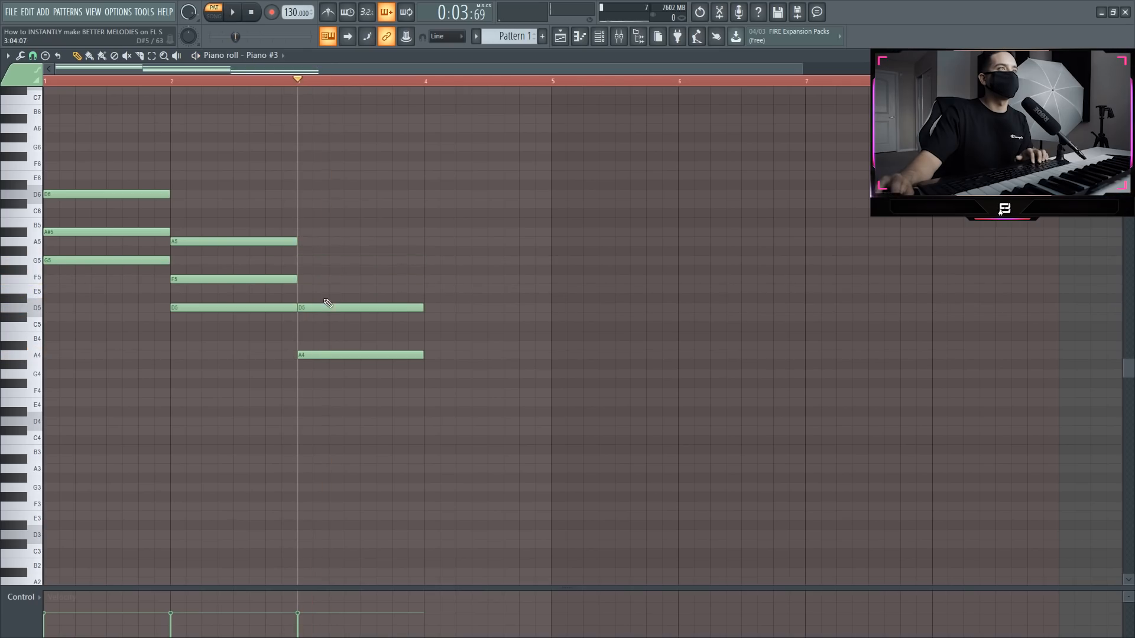
right_click(323, 308)
left_click_drag(307, 318, 304, 318)
key("space")
key("space")
left_click(308, 289)
key("space")
key("space")
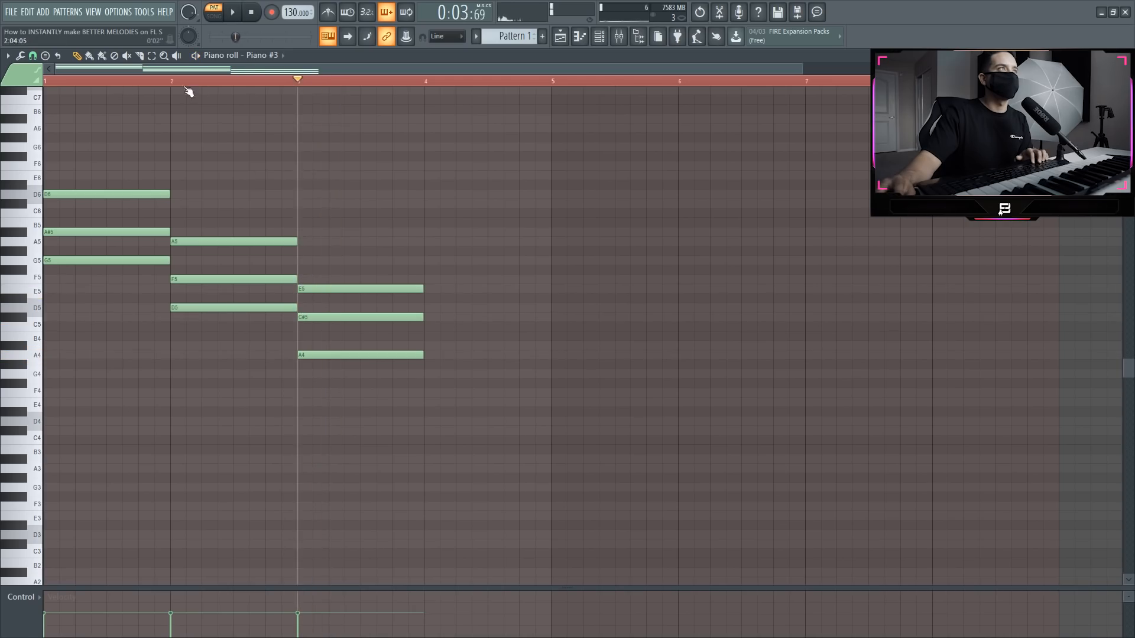
- Play the three chords through, copy the bar 2 chord into bar 4, and audition it there
left_click(47, 82)
key("space")
left_click(174, 81)
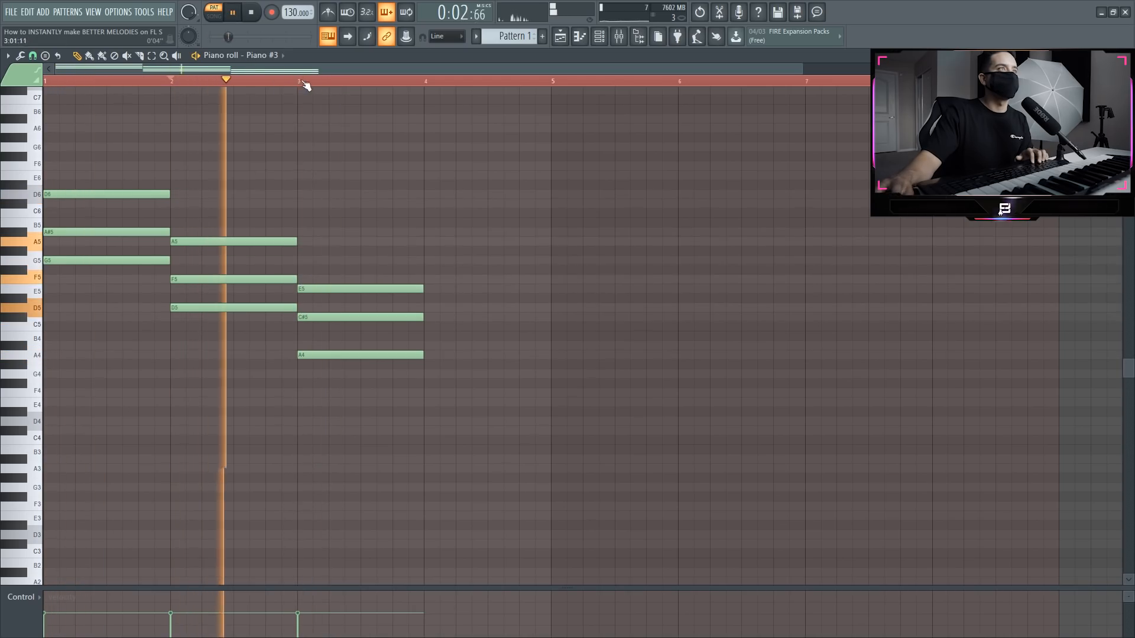
left_click(304, 82)
key("space")
left_click_drag(255, 218, 478, 305)
key("space")
left_click(424, 81)
key("space")
- Shorten all chord notes to half a beat and shift them half a beat later in every bar
key("ctrl+a")
left_click_drag(66, 259, 77, 260)
left_click_drag(184, 259, 75, 260)
left_click(70, 258)
- Copy the lowest note of each chord one octave down and place the copies at the start of each bar
left_click(440, 306, "ctrl")
key("ctrl+Down")
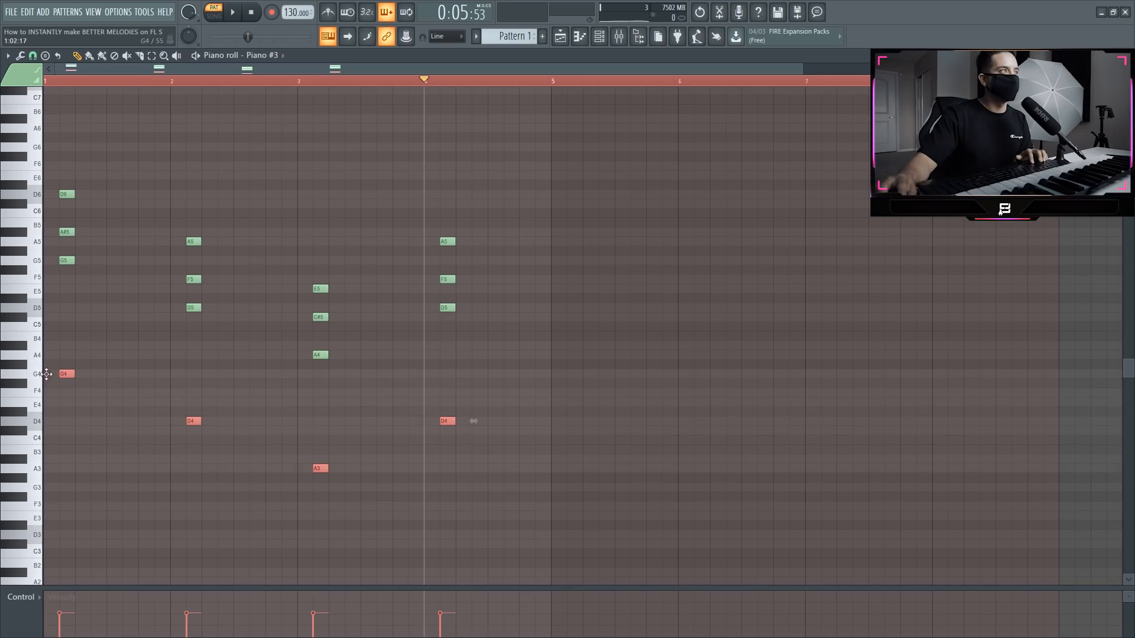
left_click_drag(62, 374, 46, 374)
key("space")
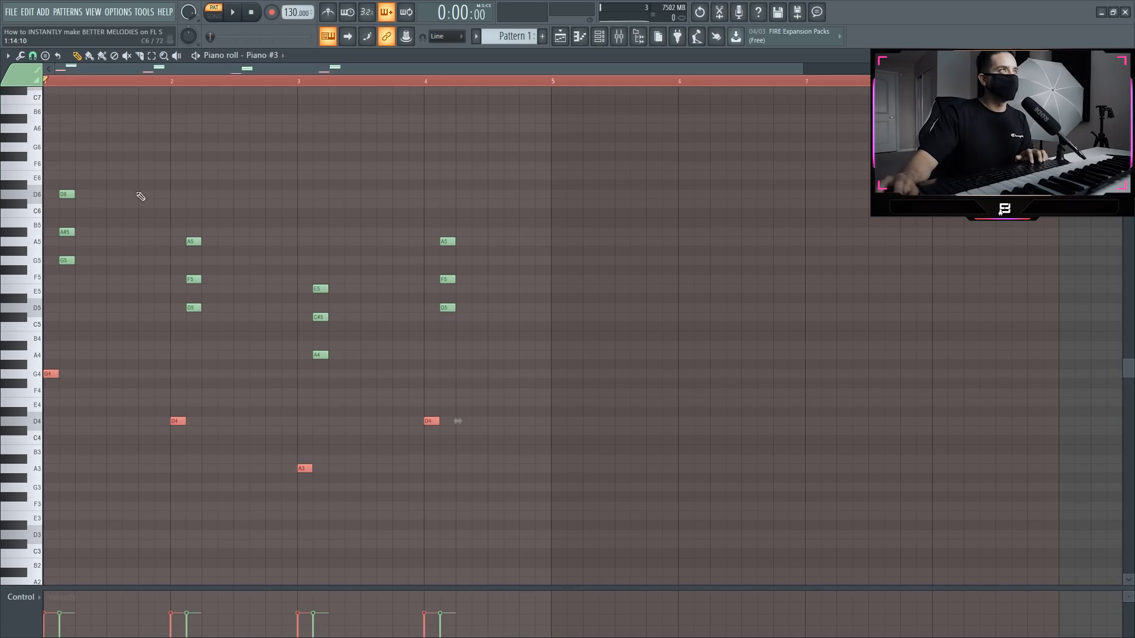
- Lower the project tempo to 110 BPM and audition the pattern
left_click_drag(300, 13, 300, 23)
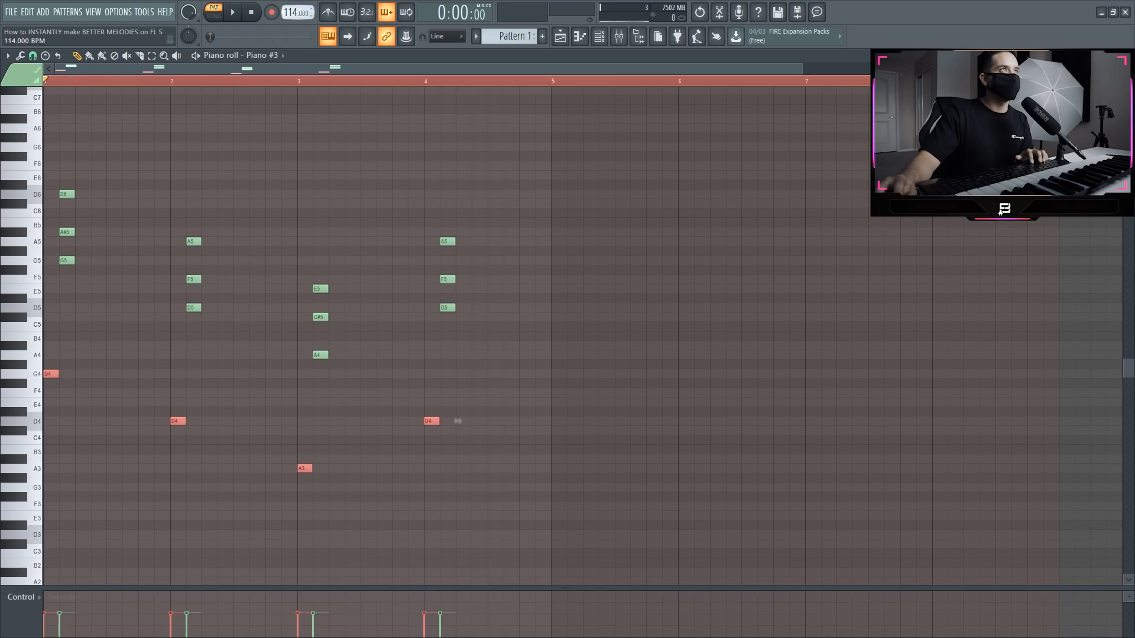
key("space")
key("space")
- Select the short chords in all four bars, duplicate them one beat later, and audition the rhythm
left_click_drag(41, 156, 65, 355)
left_click_drag(67, 263, 94, 260)
key("space")
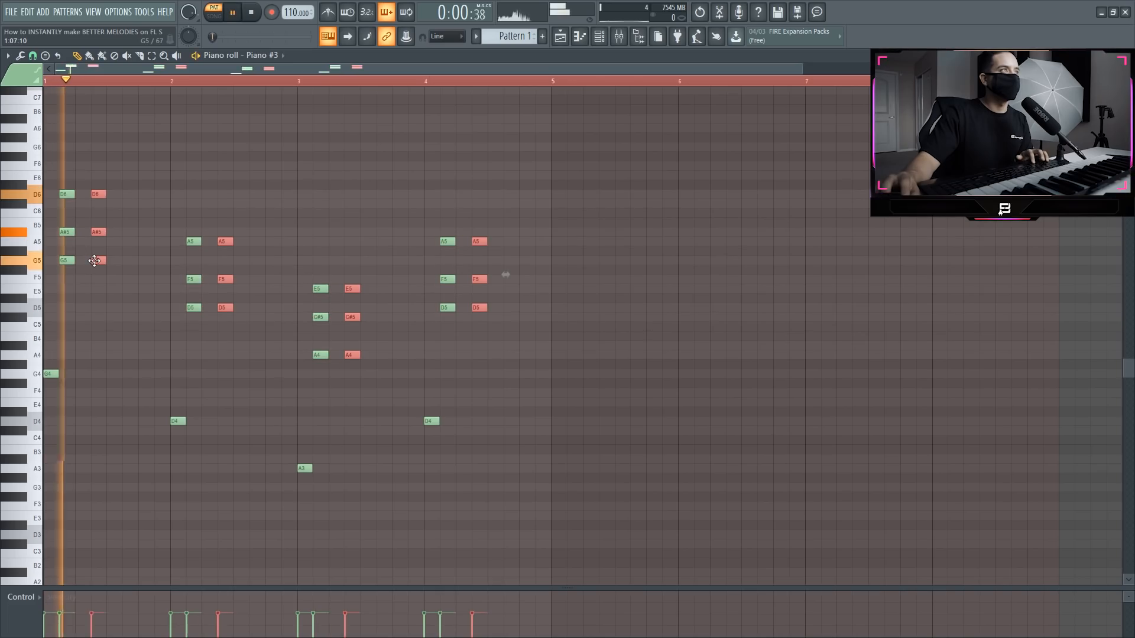
key("space")
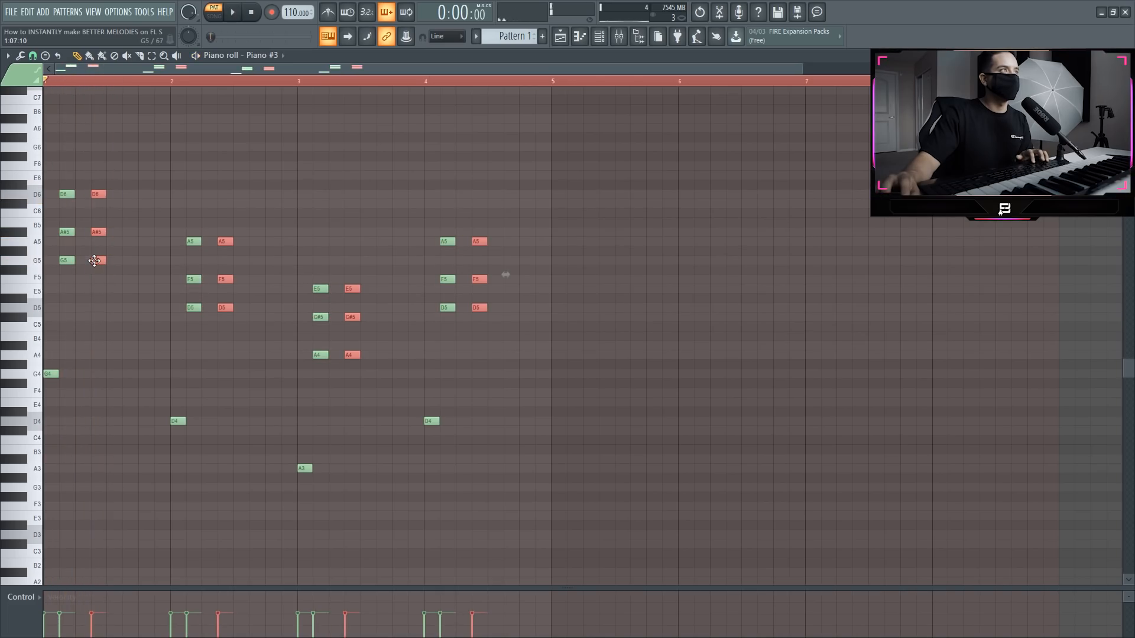
- Using a finer snap grid, add a third chord repeat three steps after the second and a fourth held to each bar's end
left_click(41, 55)
left_click(51, 189)
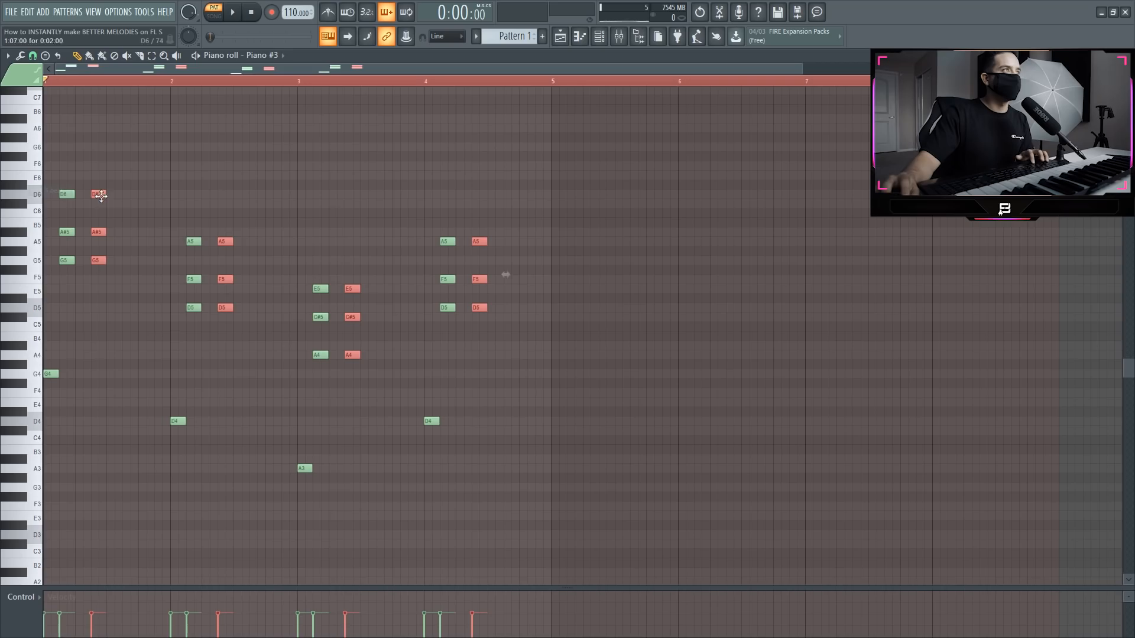
left_click_drag(101, 196, 122, 195)
key("space")
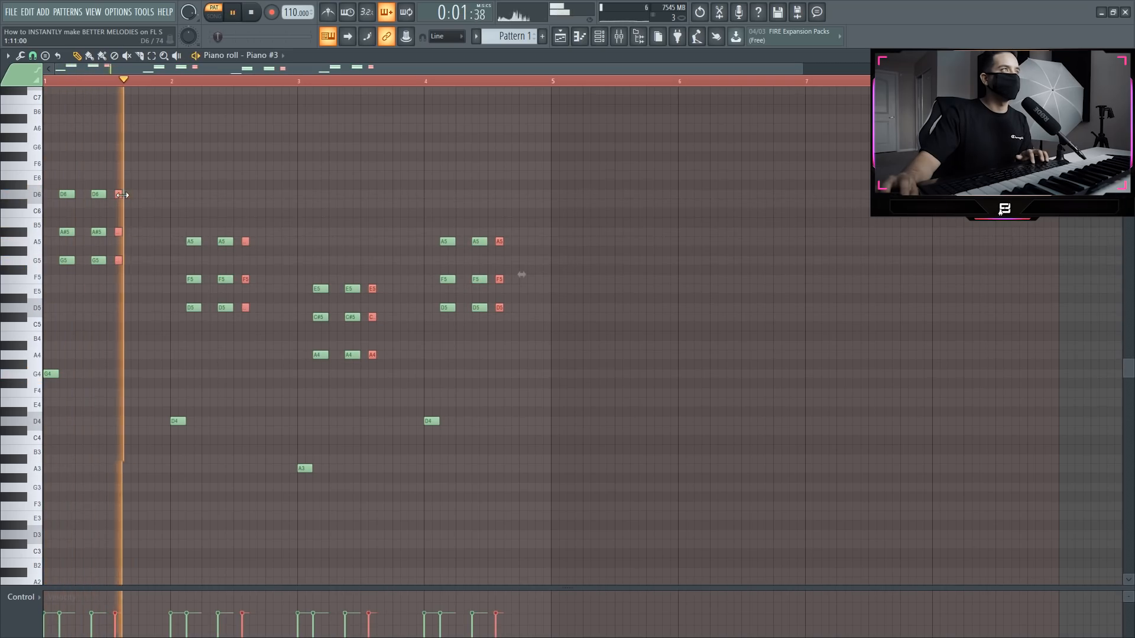
key("space")
key("space")
left_click_drag(122, 195, 170, 195)
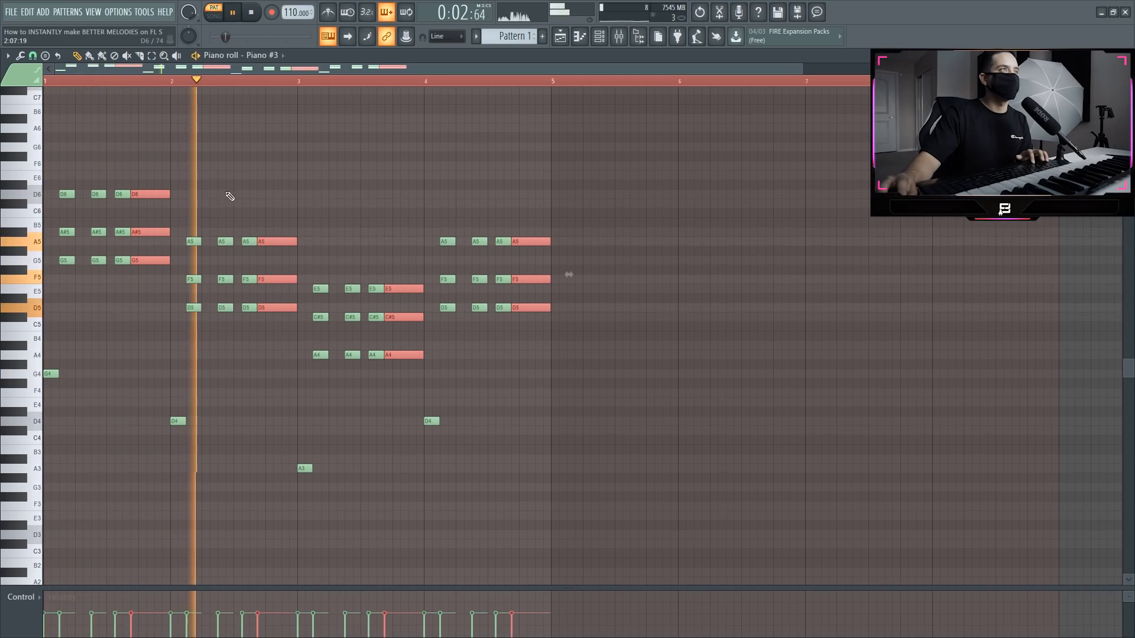
- Select all the repeated chord notes, extend them into legato with the articulator at its default settings, and deselect them
left_click_drag(37, 166, 74, 374)
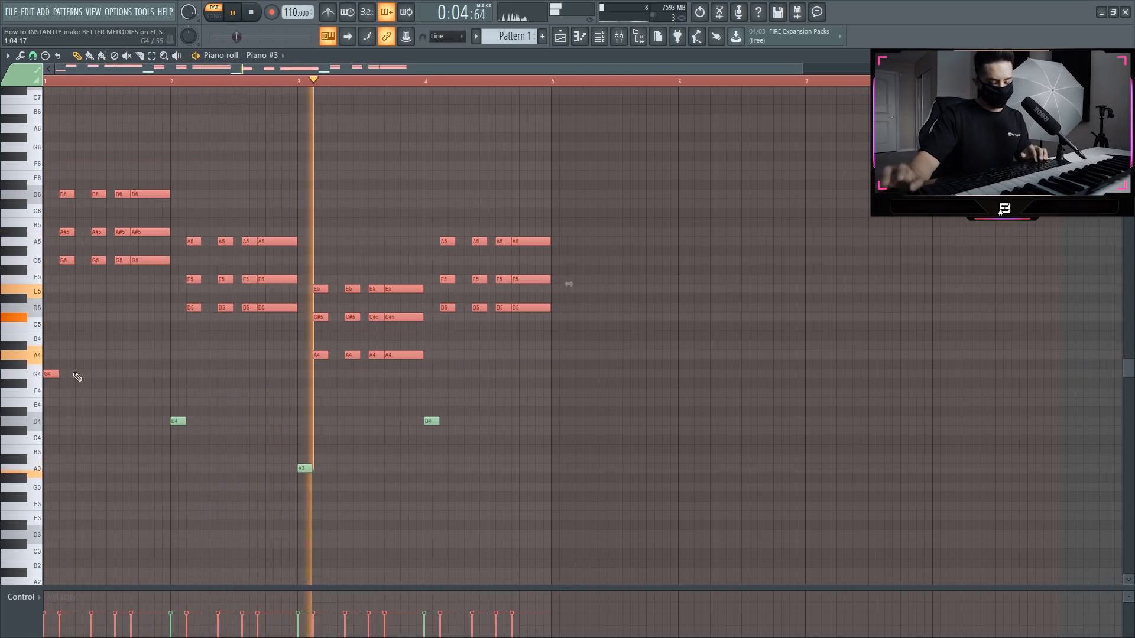
key("alt+l")
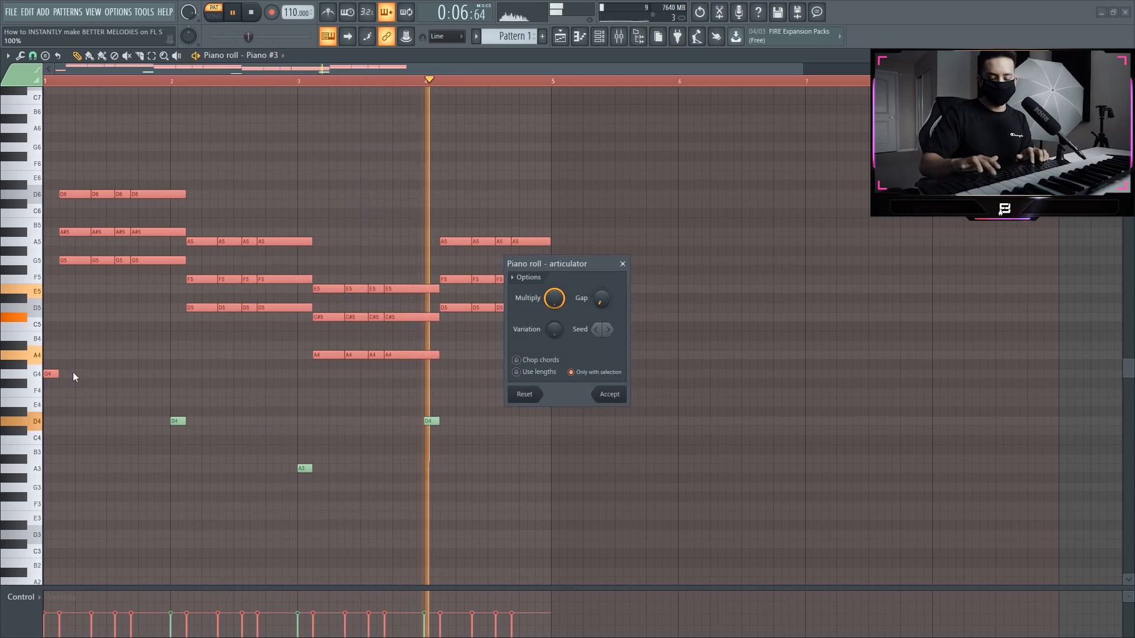
key("Return")
key("ctrl+d")
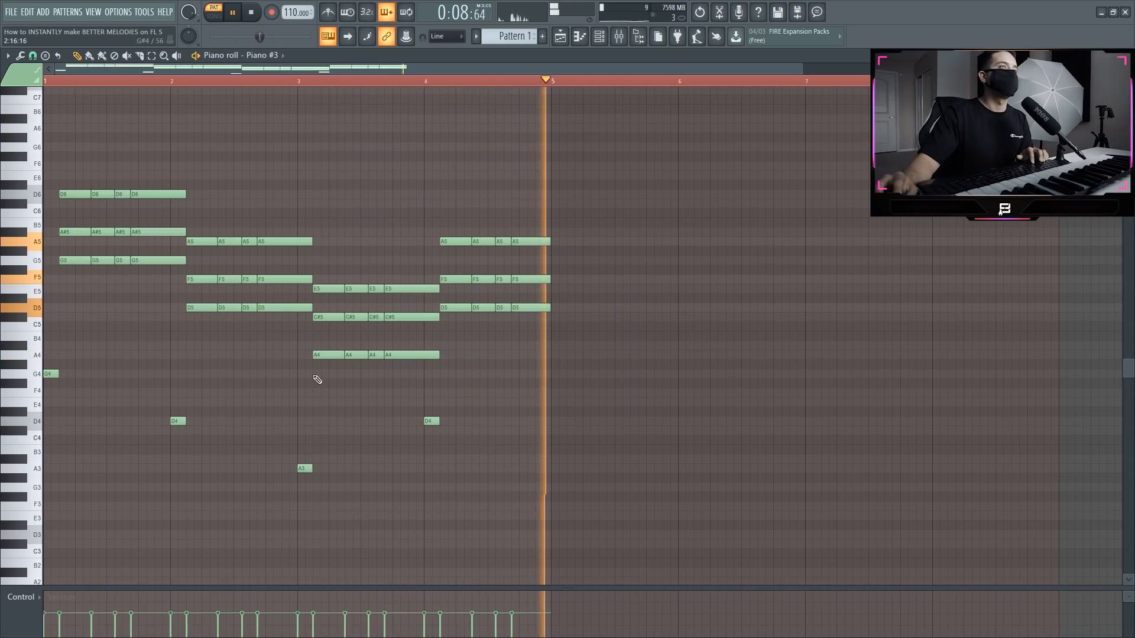
- Clear the timeline selection and play the whole pattern from the beginning to audition the legato chords
key("space")
left_click(424, 81, "ctrl")
key("space")
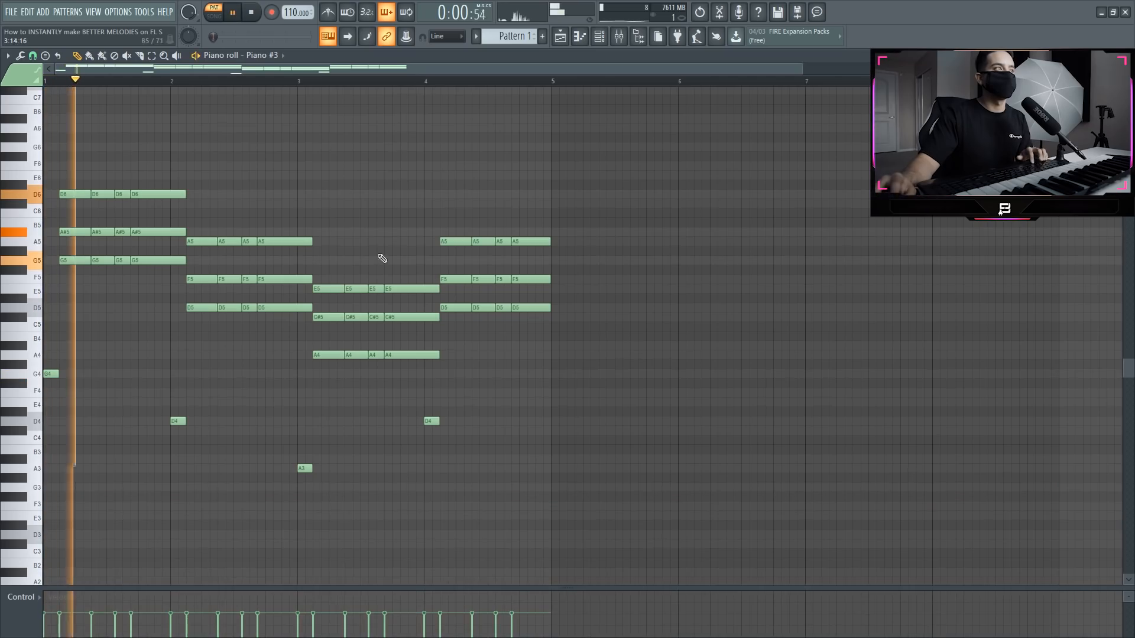
scroll(213, 324, "up", 3)
scroll(195, 334, "up", 3)
scroll(182, 340, "down", 2)
scroll(226, 352, "down", 2)
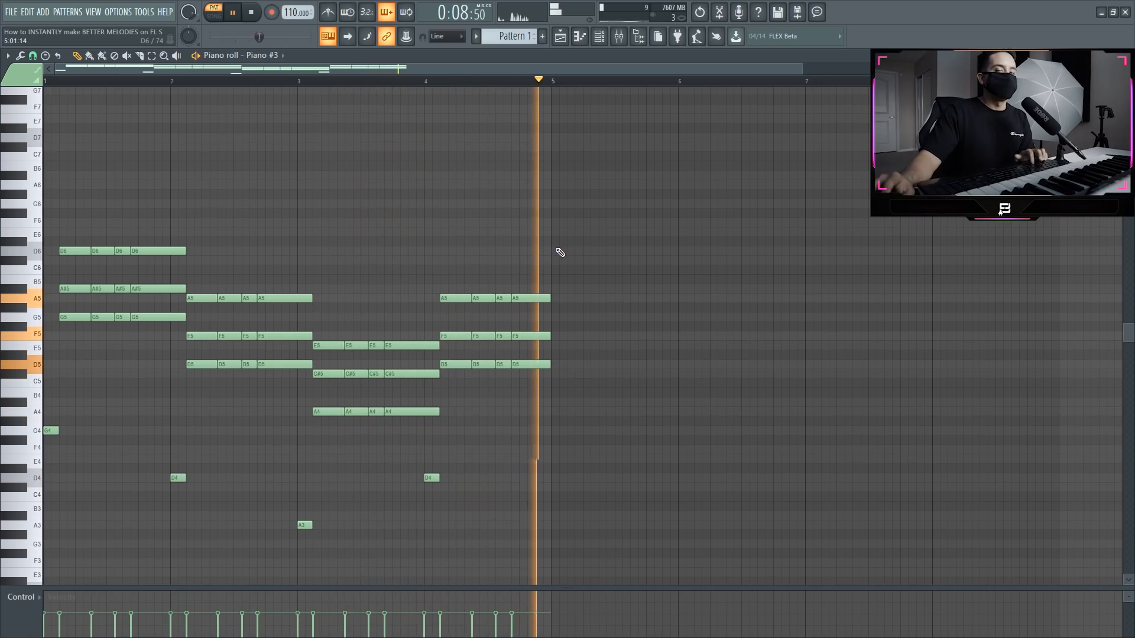
key("space")
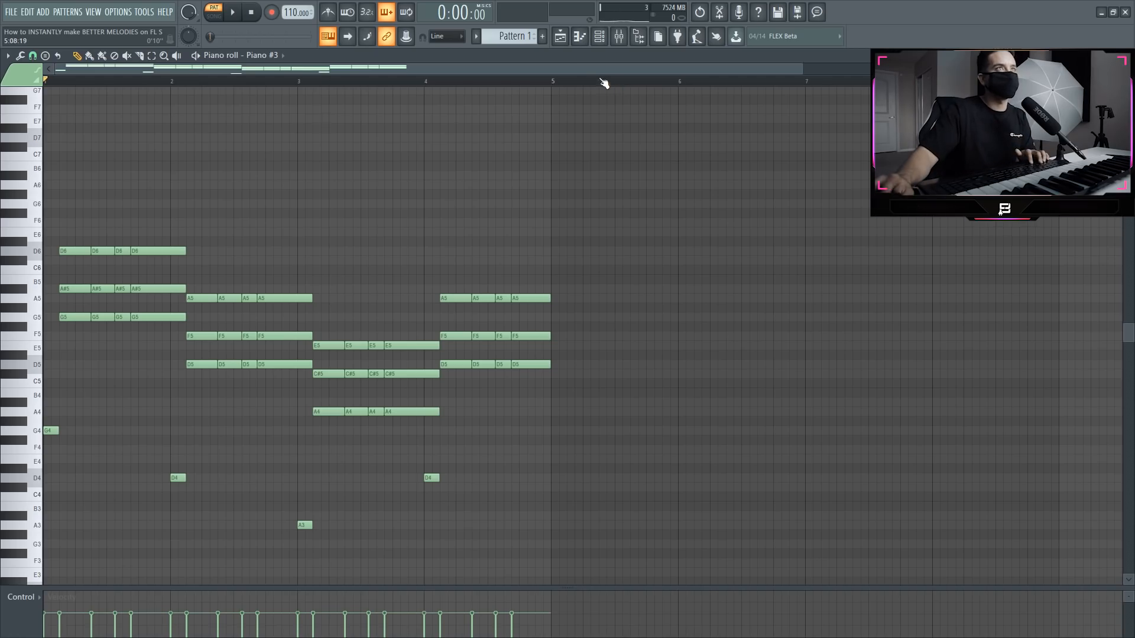
- Switch to the empty piano roll of the Piano channel
left_click(599, 37)
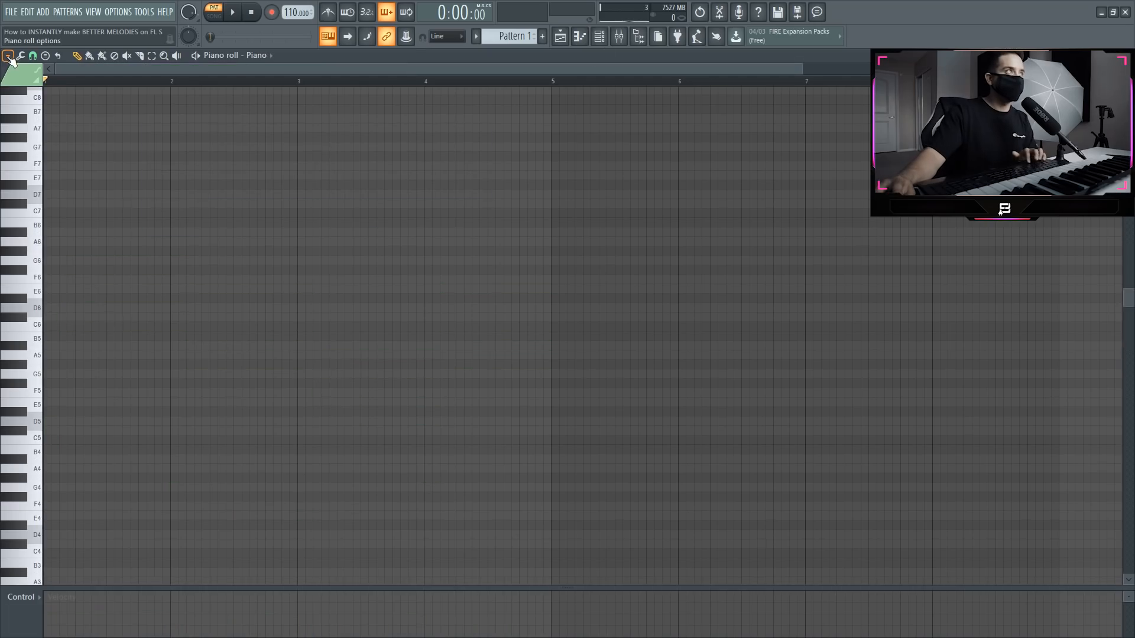
- Set the piano roll's scale highlighting to root note C and Minor Natural (Aeolian)
left_click(7, 56)
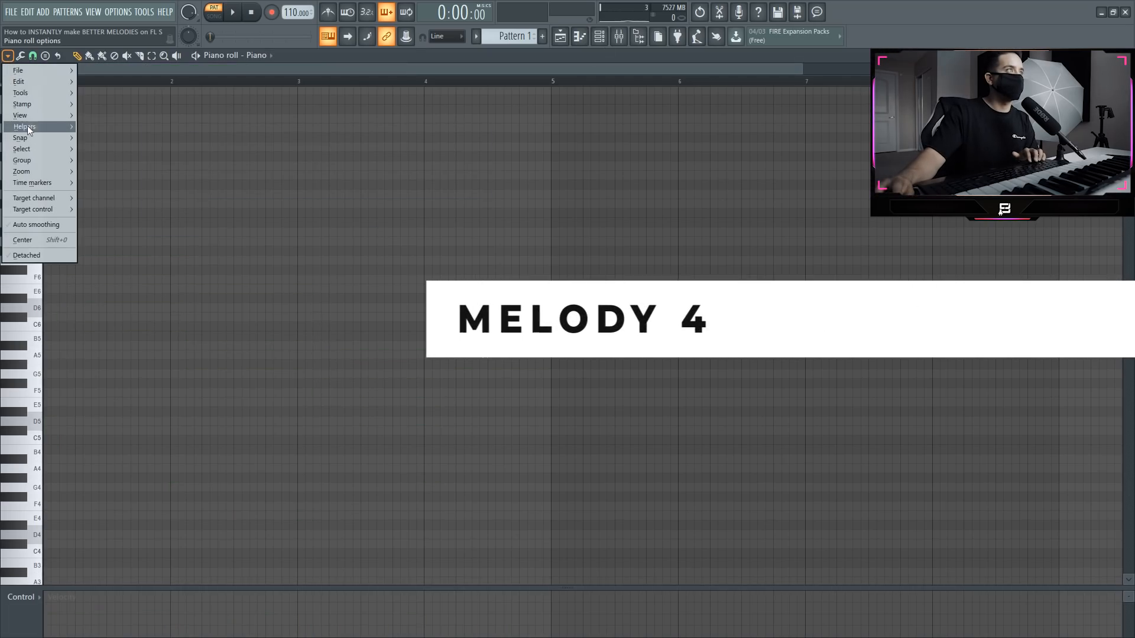
mouse_move(36, 127)
mouse_move(107, 137)
left_click(214, 149)
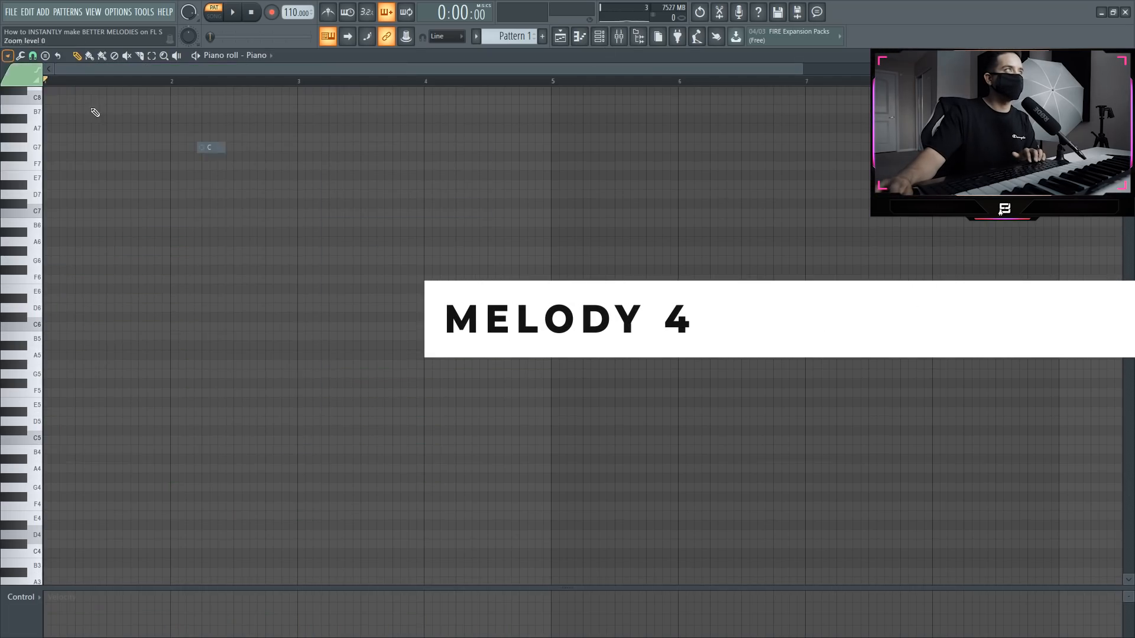
left_click(8, 56)
mouse_move(41, 126)
mouse_move(139, 140)
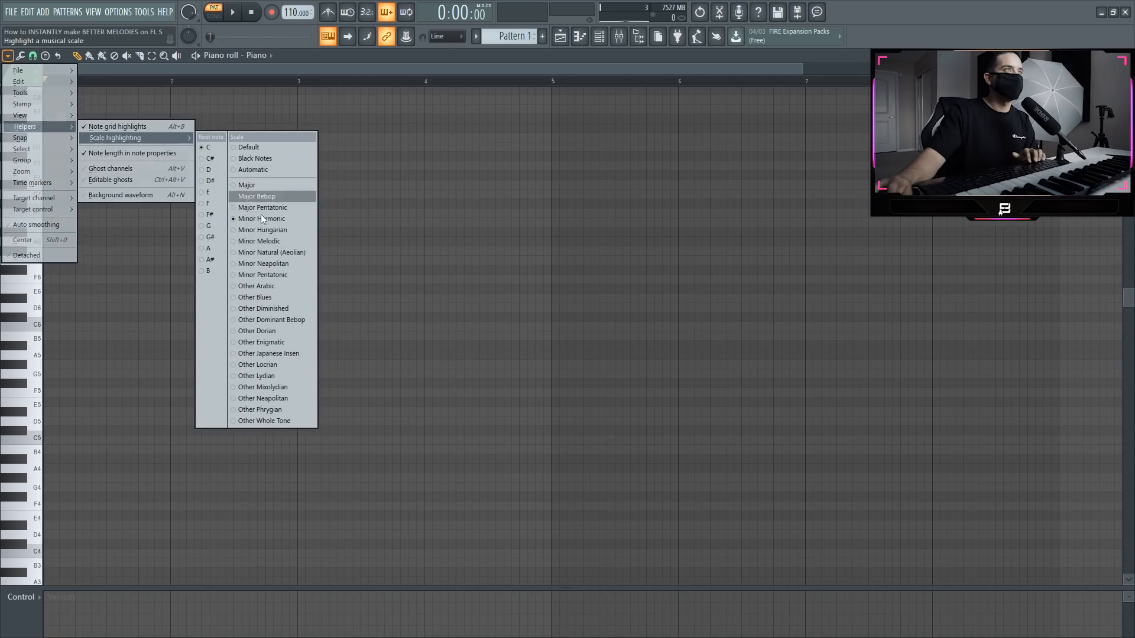
left_click(263, 257)
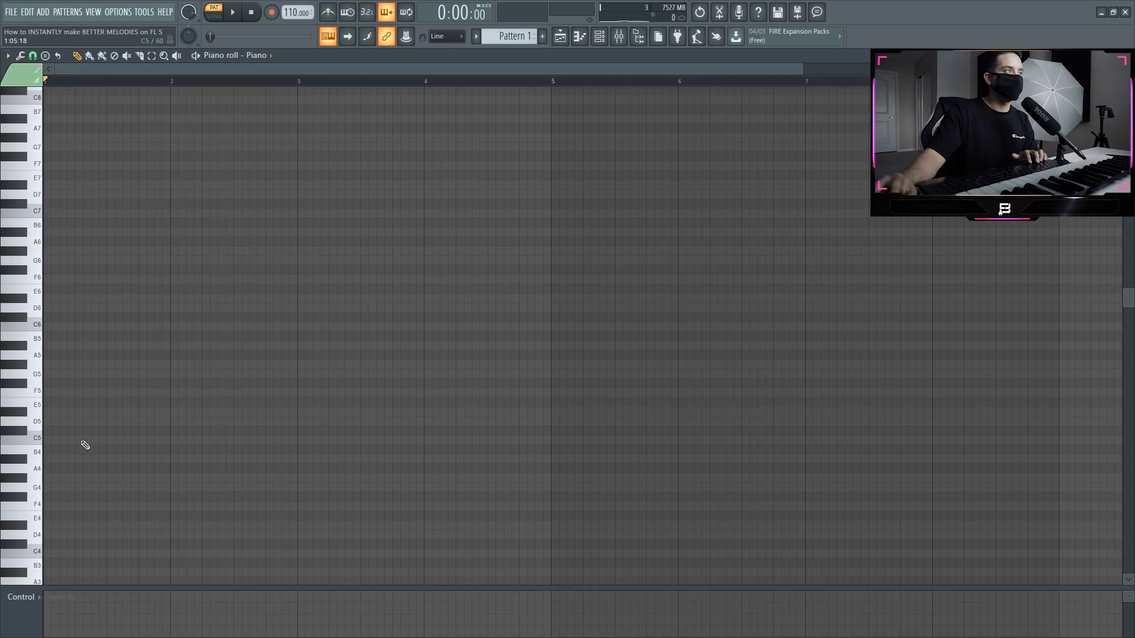
- Place one-bar notes G4, A#4, D#4 and F4 in bars 1 to 4 and play them back
left_click(69, 494)
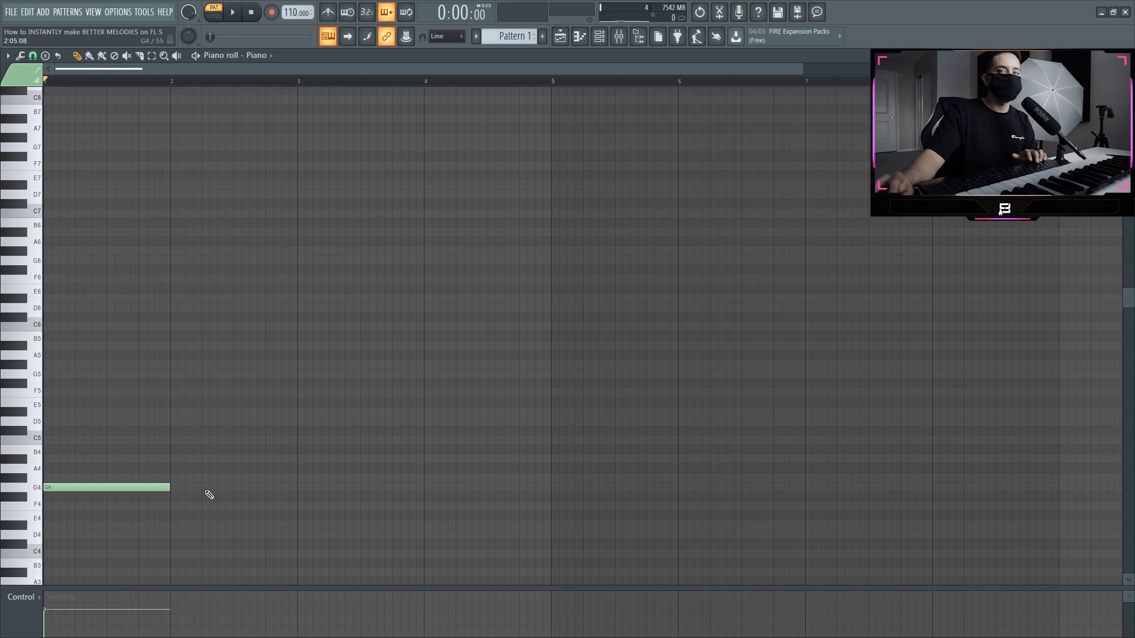
key("space")
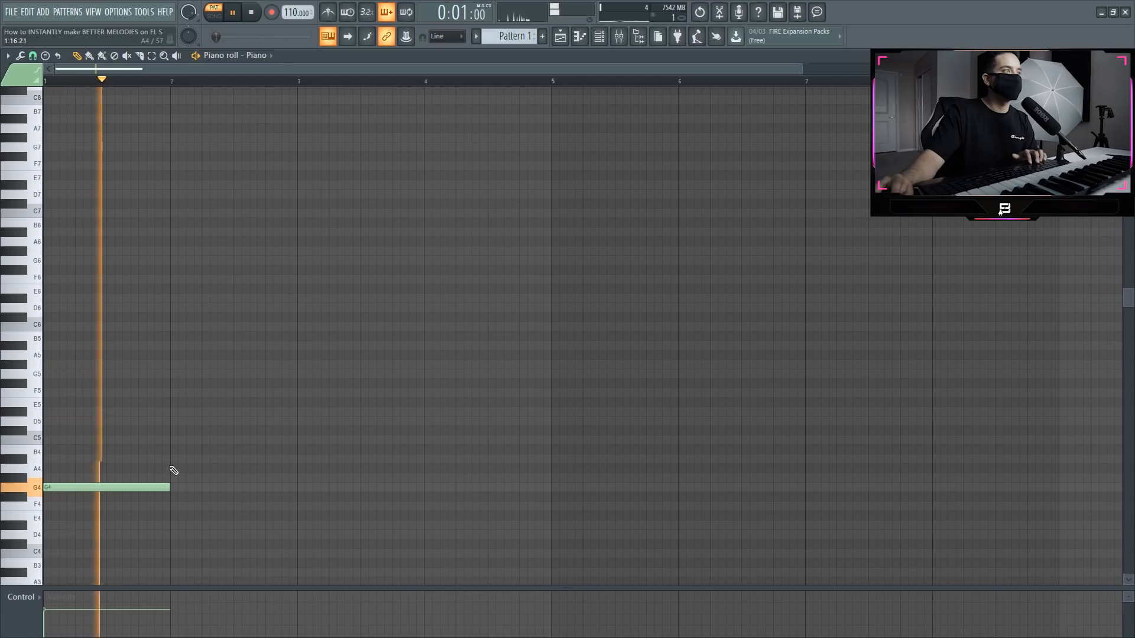
key("space")
left_click(170, 462)
left_click(300, 524)
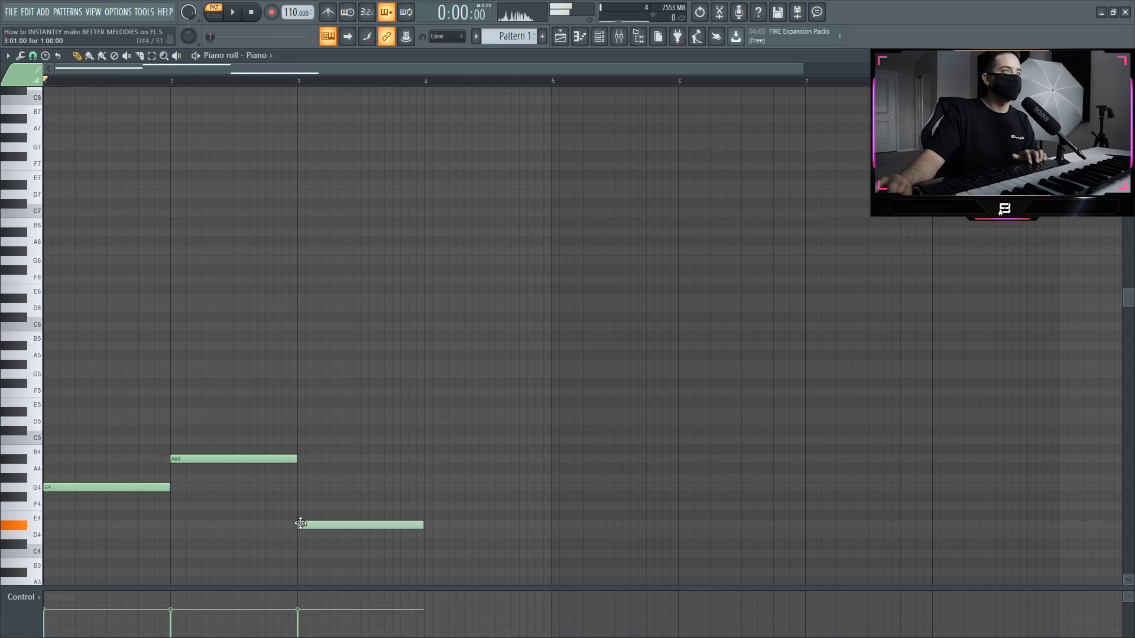
left_click(429, 506)
key("space")
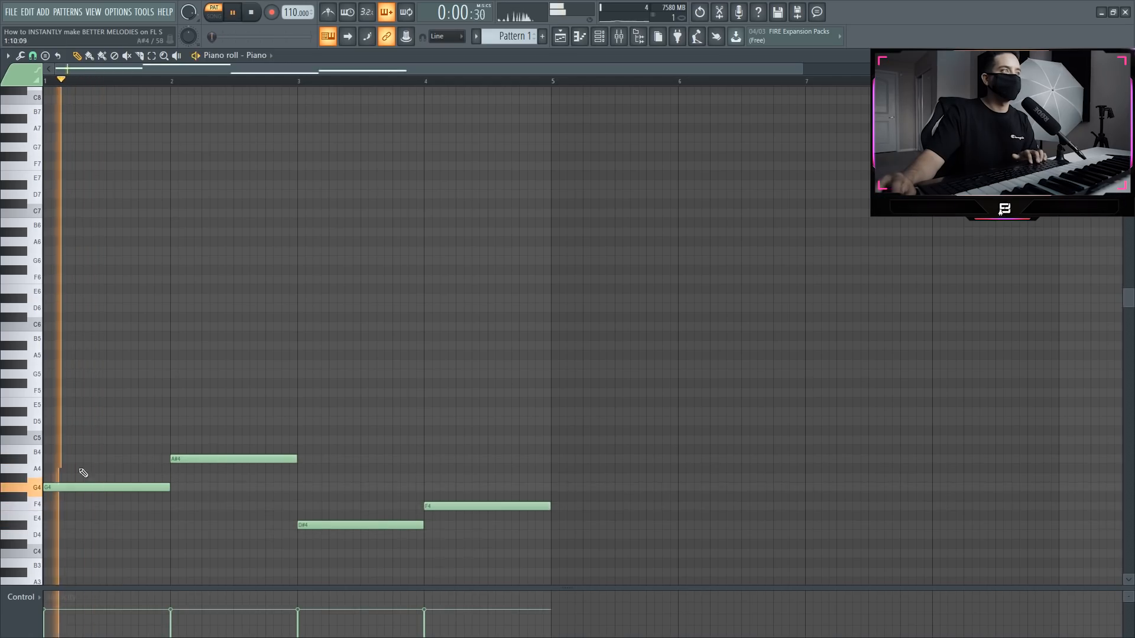
- Add a D5 two steps after the G4, shorten both notes to end halfway through bar 1, and audition them
left_click(59, 422)
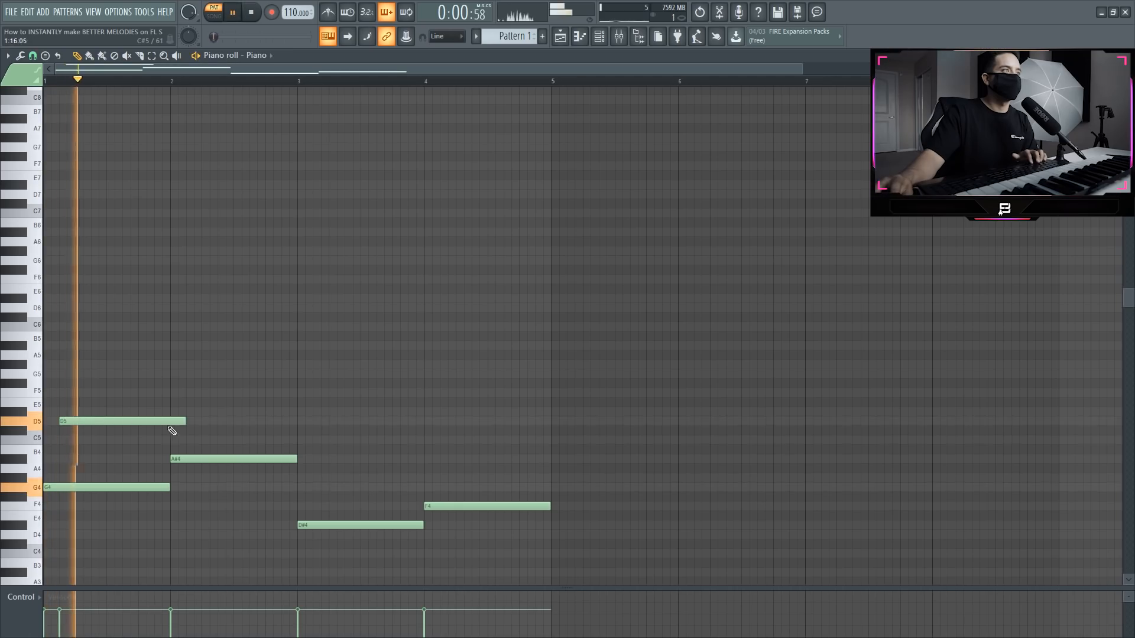
mouse_move(186, 421)
left_mouse_down()
mouse_move(161, 426)
mouse_move(170, 425)
left_mouse_up()
key("space")
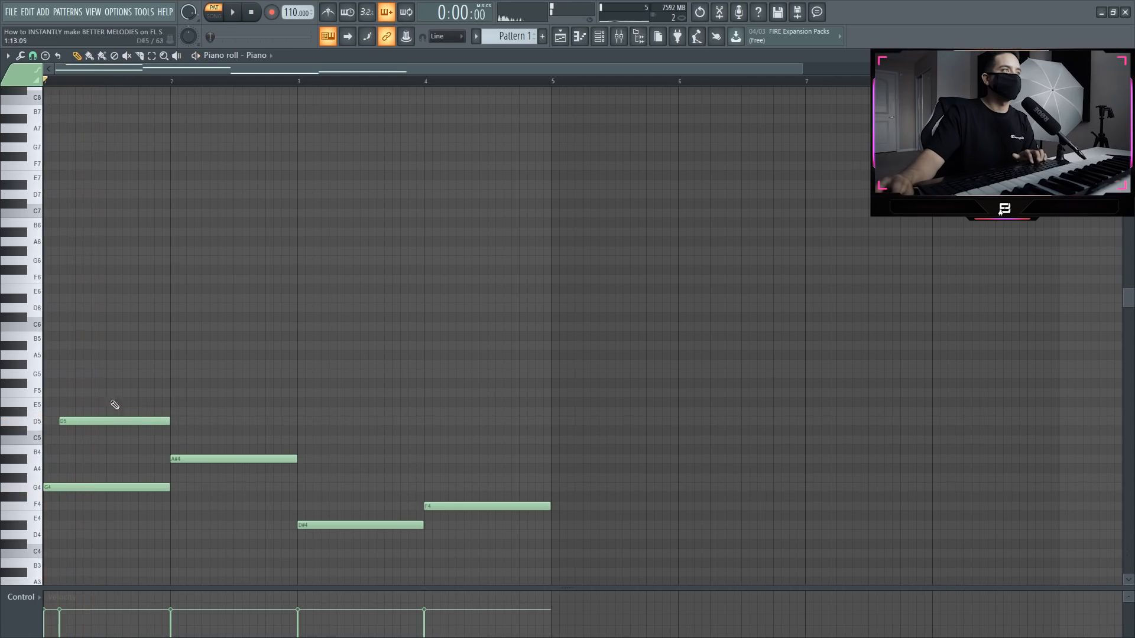
left_click_drag(90, 426, 106, 501)
key("space")
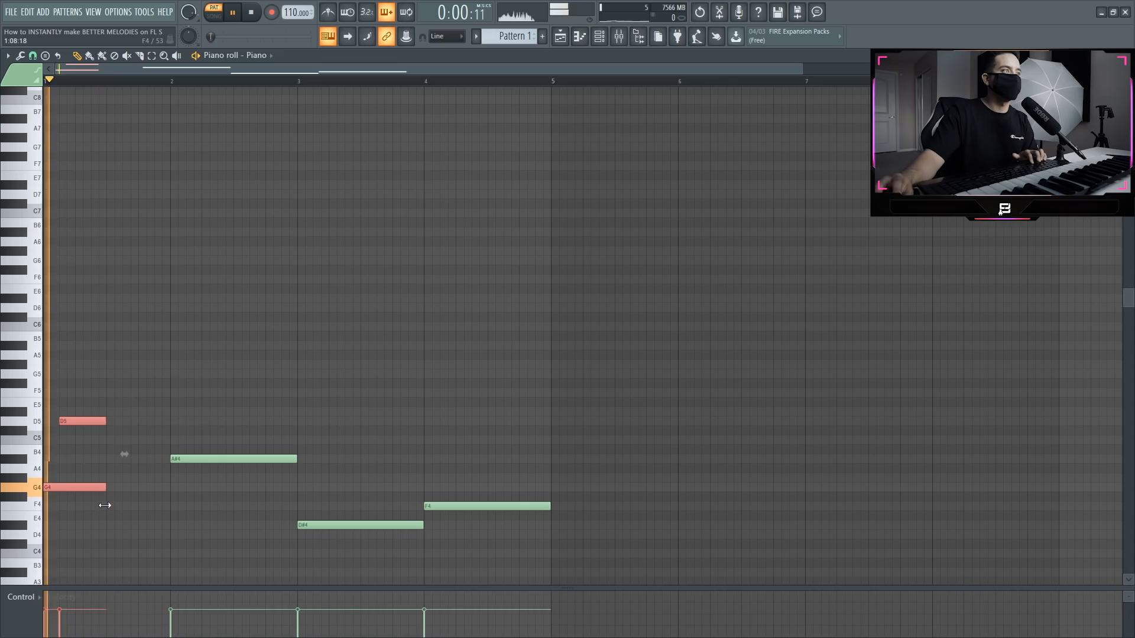
- Shorten the A#4, D#4 and F4 notes to half a bar each and line them up back to back through bar 2
left_click_drag(182, 355, 449, 513)
key("space")
scroll(209, 472, "down", 1)
left_click_drag(295, 439, 144, 447)
left_click_drag(210, 468, 458, 569)
key("space")
left_click_drag(238, 509, 159, 511)
left_click(304, 481)
key("space")
left_click_drag(299, 488, 235, 489)
key("space")
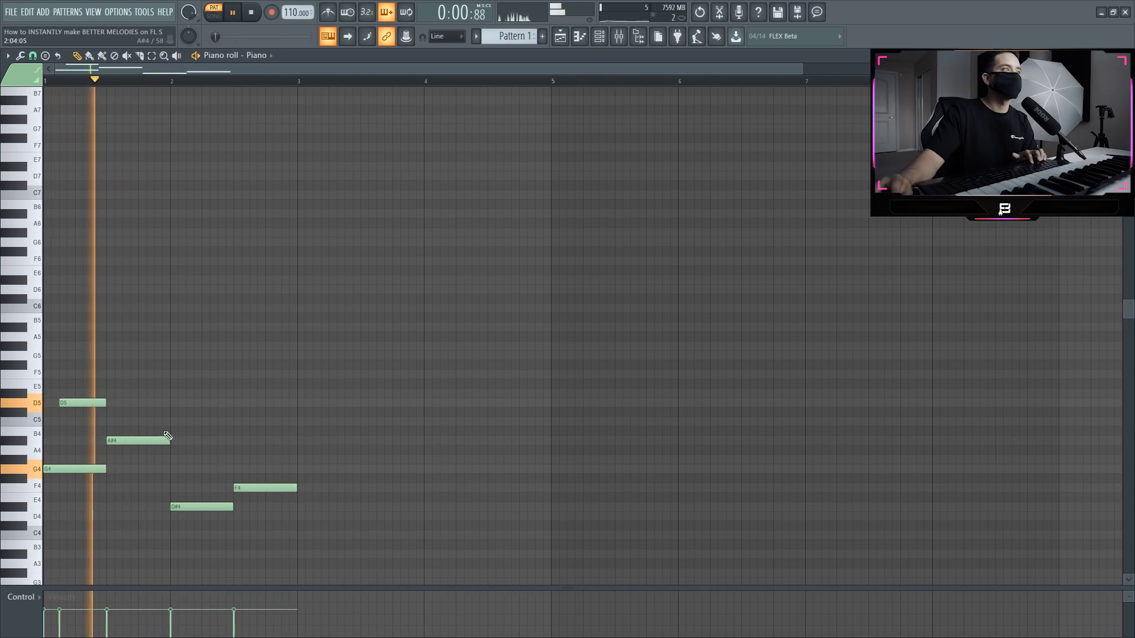
- Add an F5 two steps after the A#4, held to the end of bar 1, and audition it
key("space")
left_click(120, 393)
left_click_drag(121, 383, 171, 384)
key("space")
key("space")
- Add a C5 two steps after the D#4 in bar 2, auditioning it against D5
left_click(186, 423)
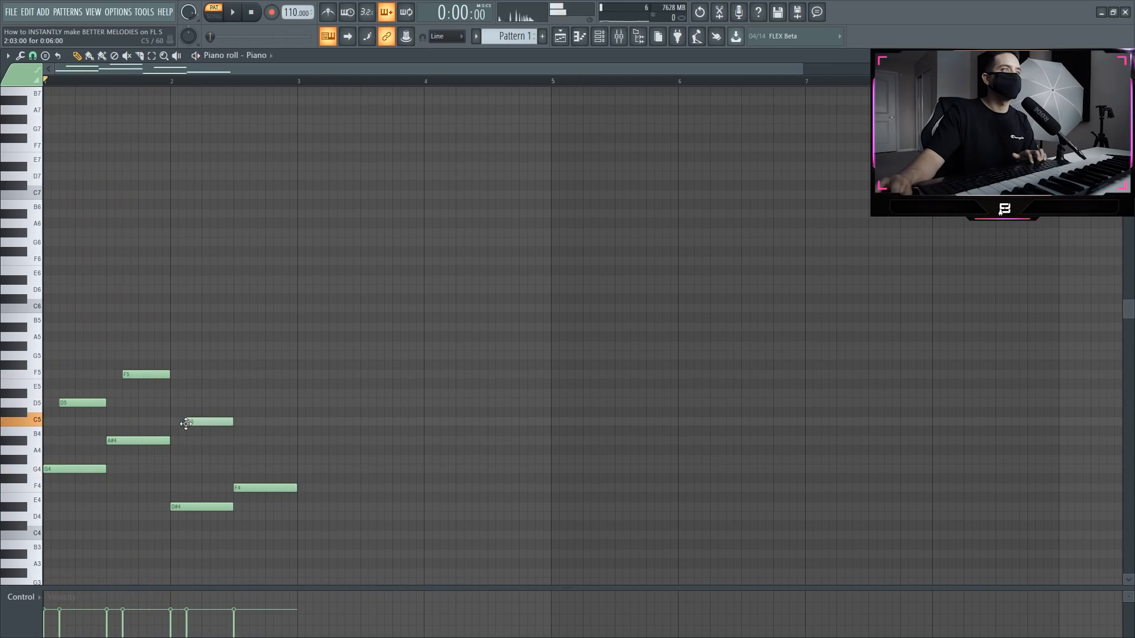
left_click_drag(194, 423, 194, 405)
key("space")
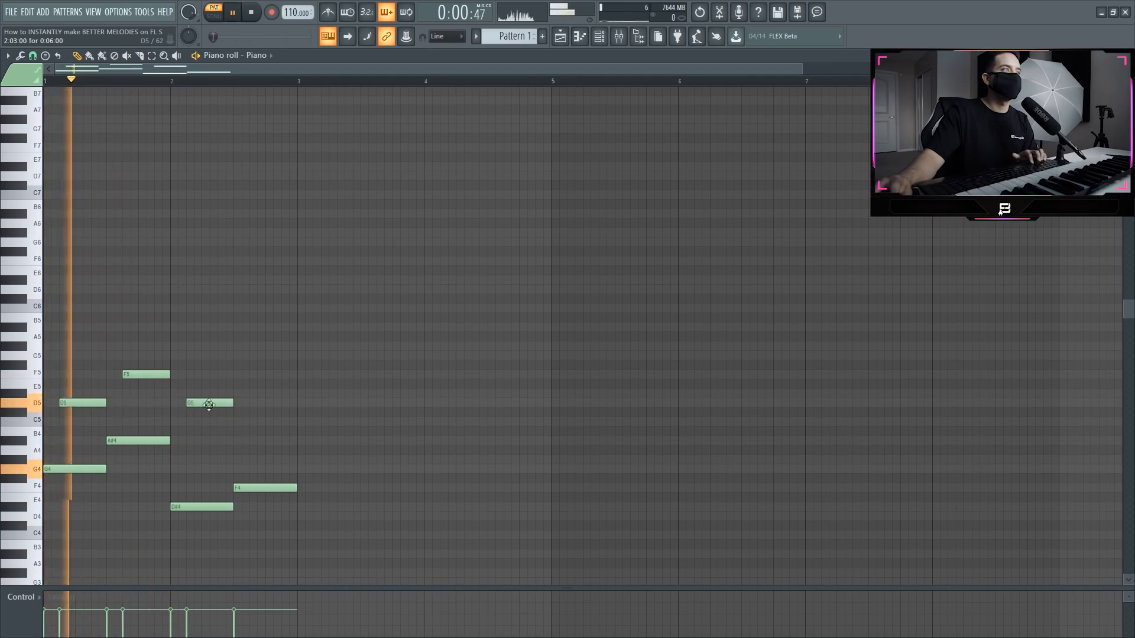
key("space")
left_click_drag(195, 404, 207, 422)
key("space")
key("space")
- Audition from the start of bar 2 and add a D5 two steps after the F4, held to the bar's end
left_click(178, 84)
key("space")
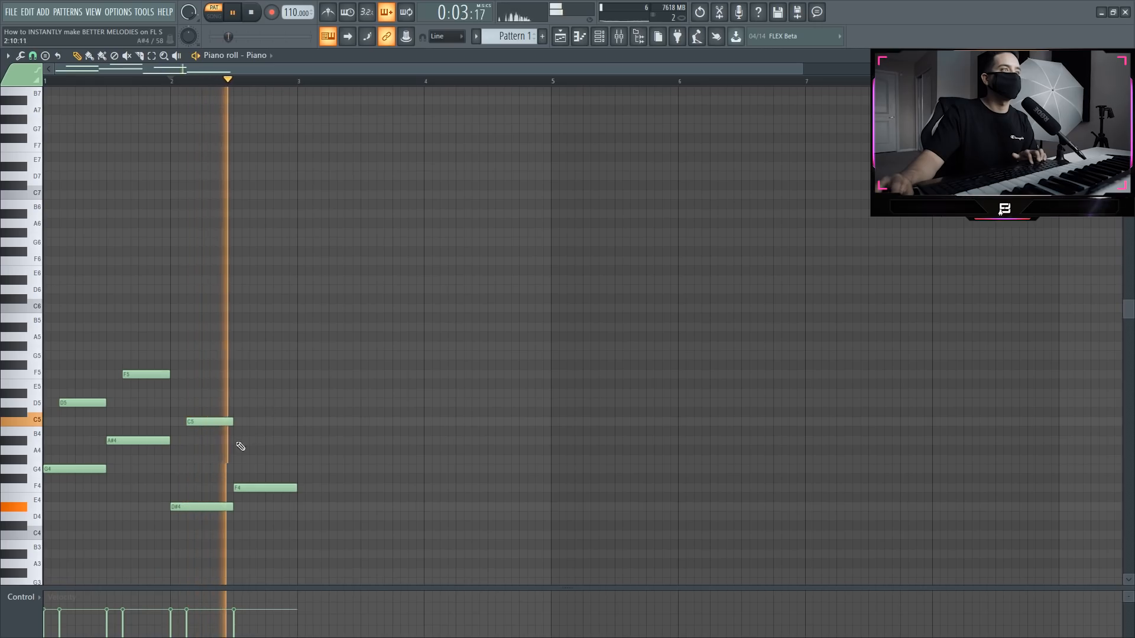
key("space")
key("space")
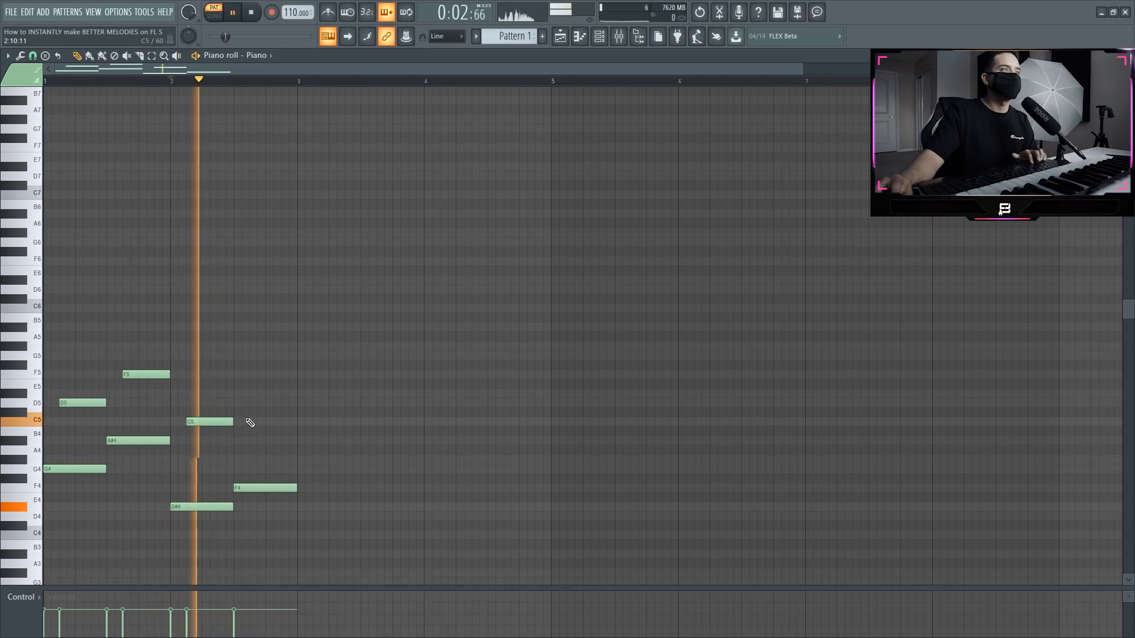
left_click(254, 402)
key("space")
key("space")
key("space")
- Raise the C5 in bar 2 to D#5 and audition the bar
left_click_drag(193, 421, 194, 392)
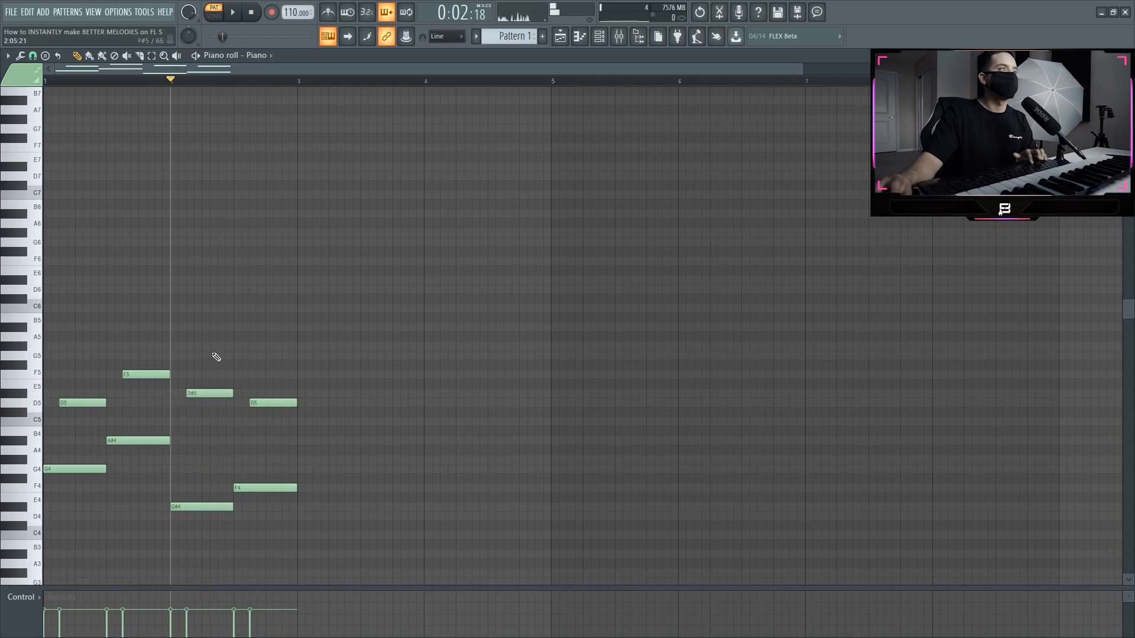
key("space")
key("space")
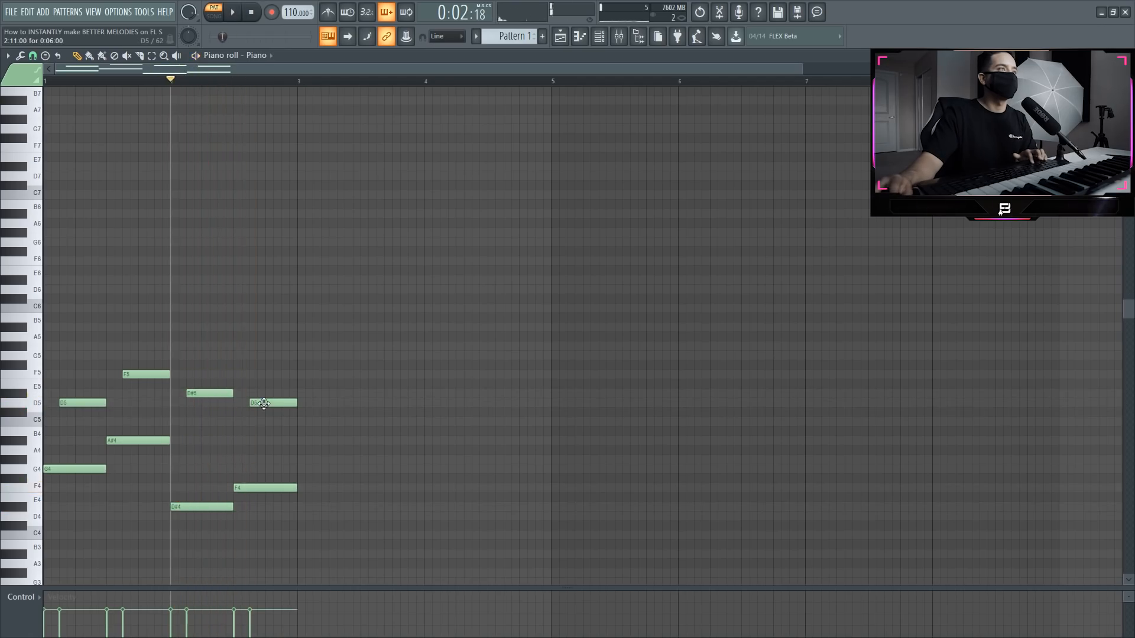
key("space")
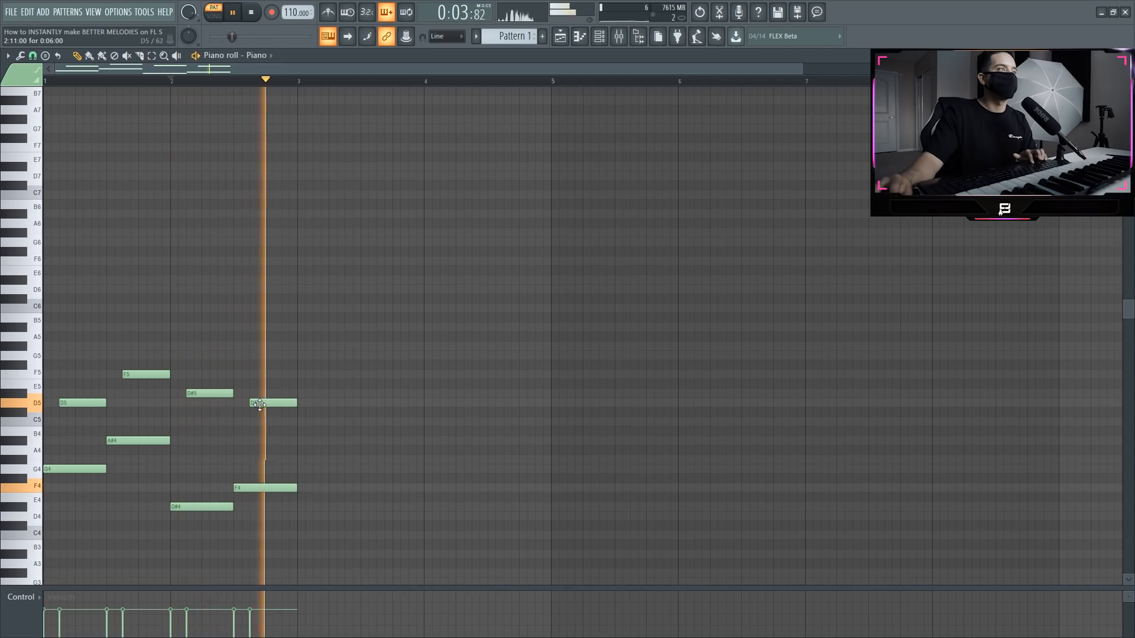
key("space")
- Return playback to the beginning and stack four-step notes G5, A#5 and D6 at step 5 of bar 1, auditioning them
left_click(48, 82)
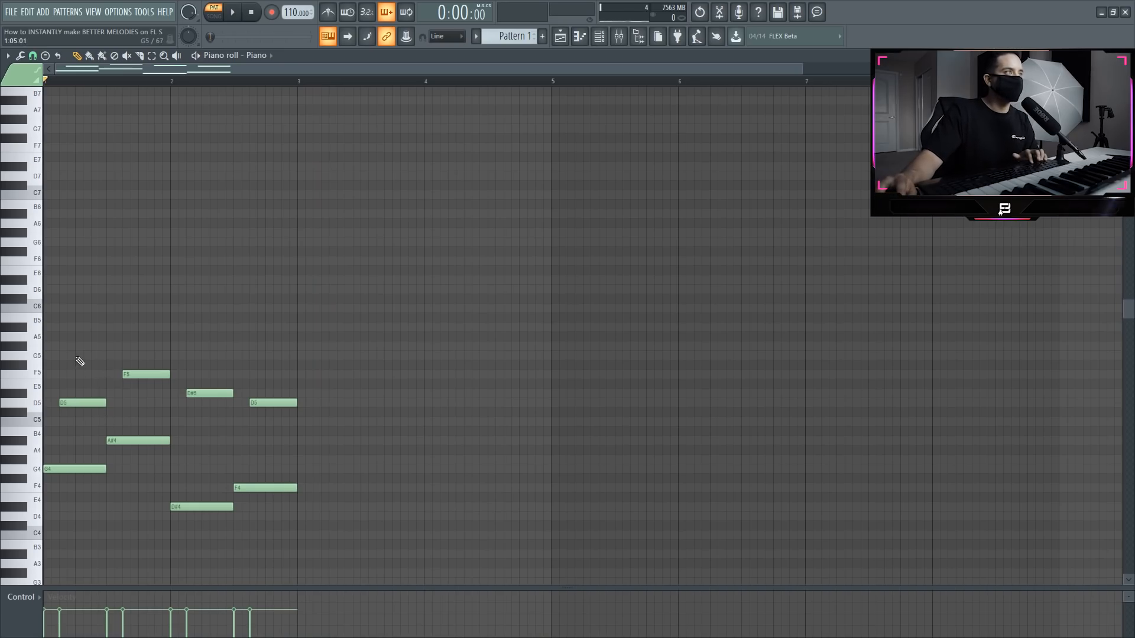
key("space")
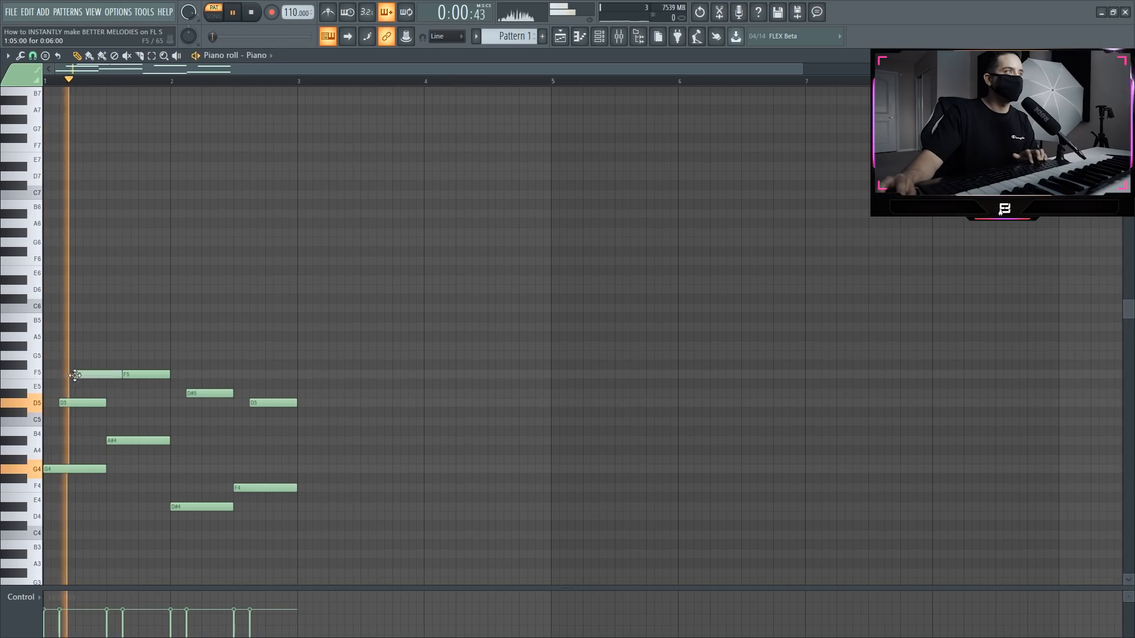
key("space")
left_click(82, 355)
key("space")
left_click(83, 327)
left_click(79, 308)
key("space")
- Stack four-step notes A#5, D6 and F6 at step 13 of bar 1, auditioning the pattern along the way
left_click_drag(80, 299, 147, 326)
key("space")
key("space")
key("space")
key("space")
key("space")
key("space")
key("space")
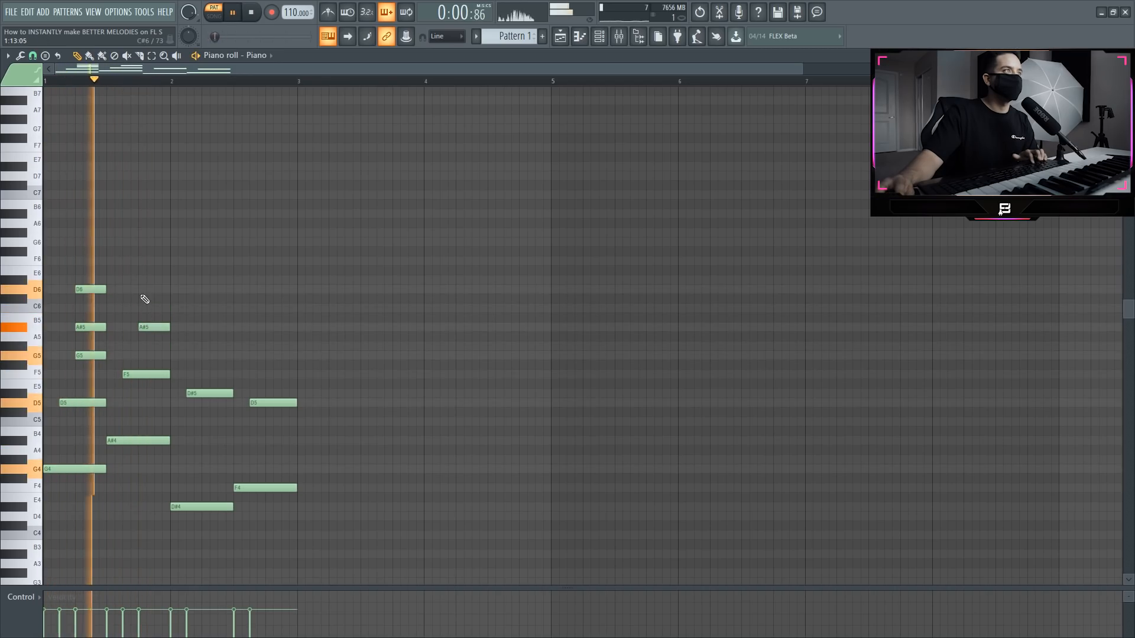
left_click(142, 286)
key("space")
key("space")
left_click(151, 260)
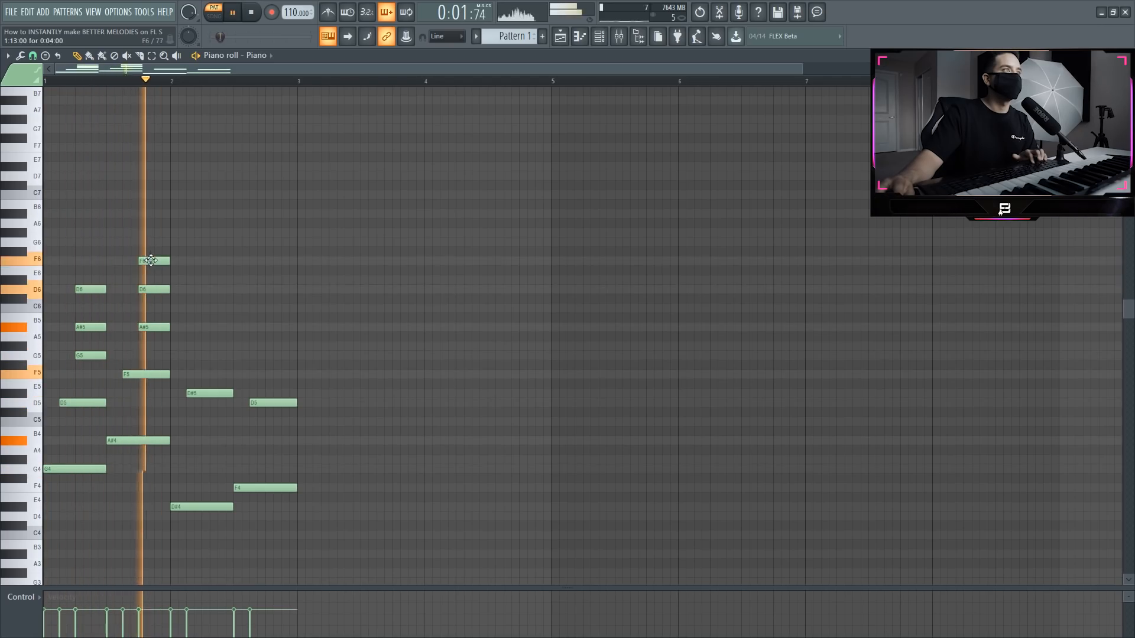
key("space")
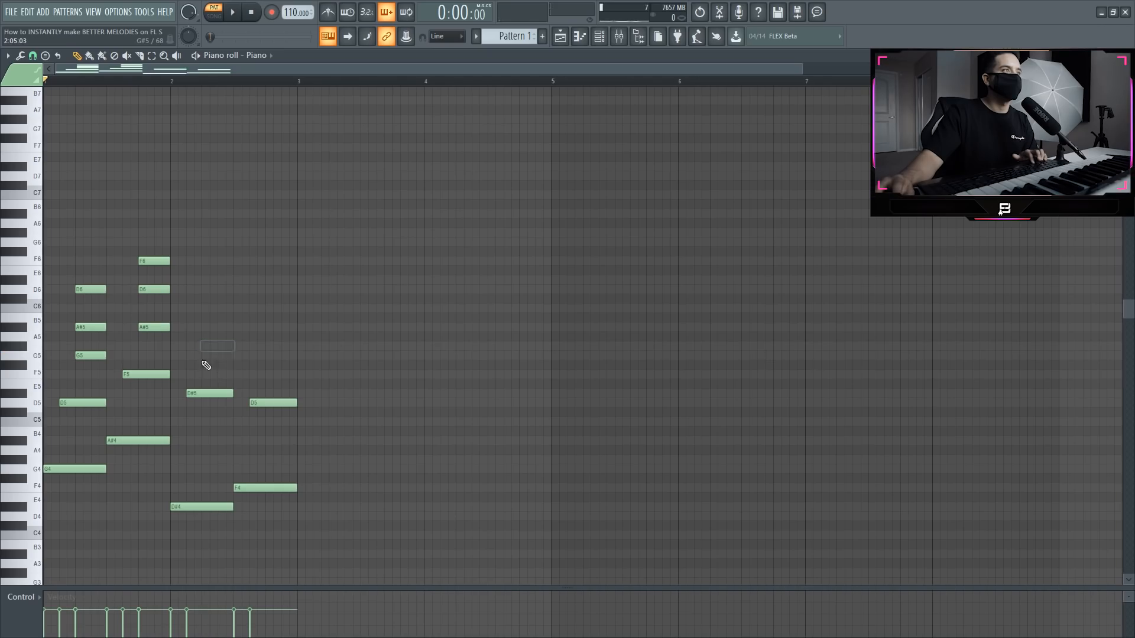
- Stack four-step notes G5, A#5 and D6 at step 5 of bar 2 while auditioning the pattern
key("space")
left_click(208, 374)
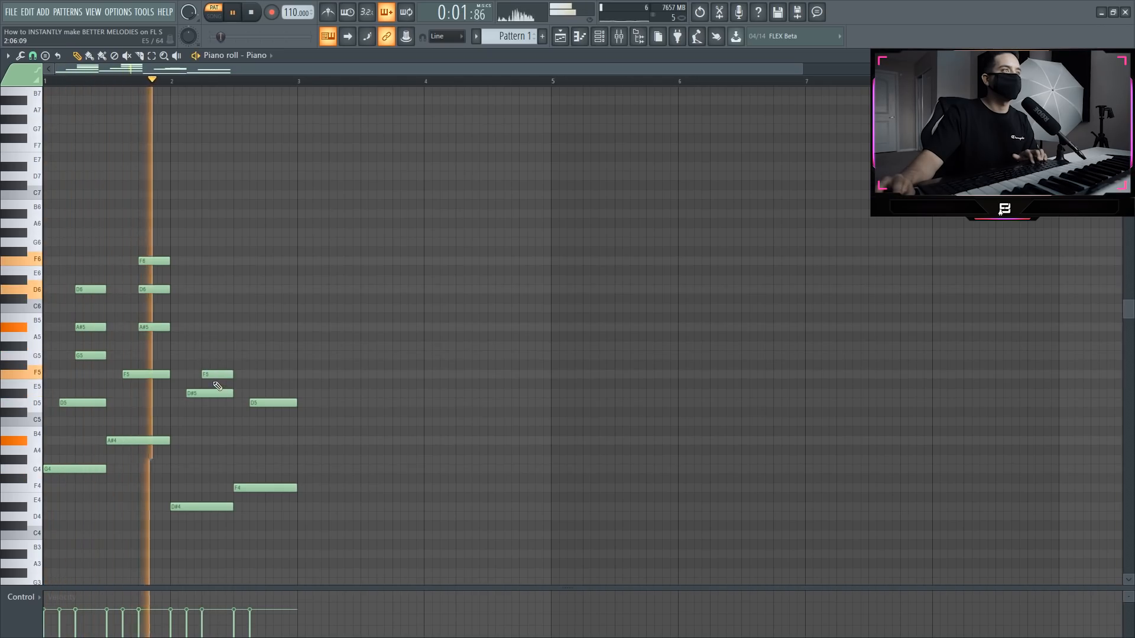
key("space")
left_click_drag(213, 374, 212, 355)
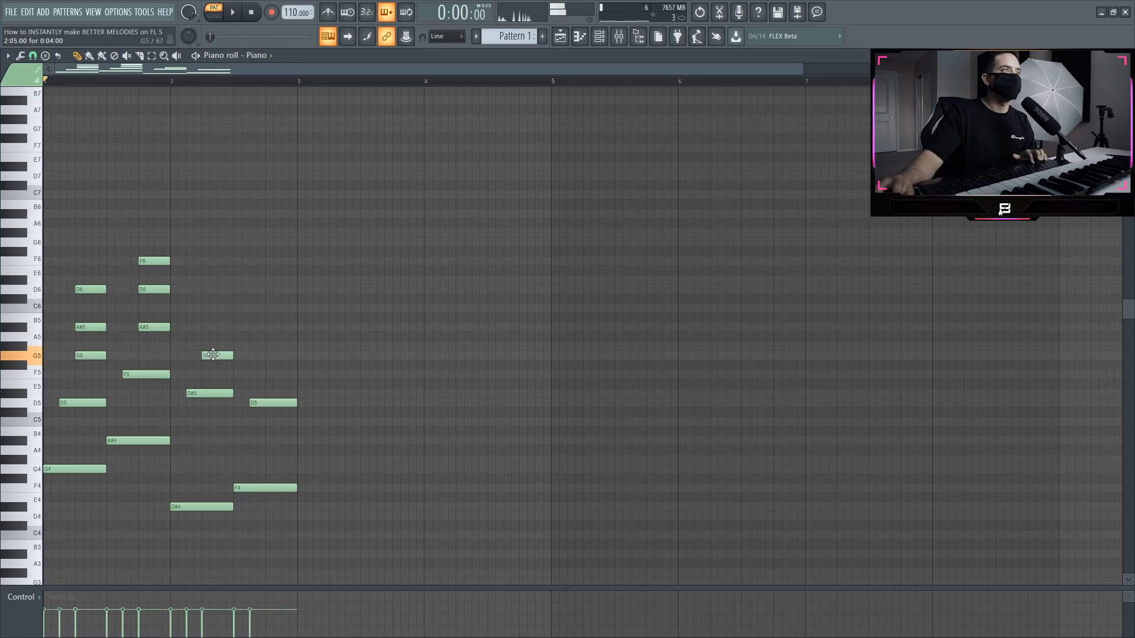
key("space")
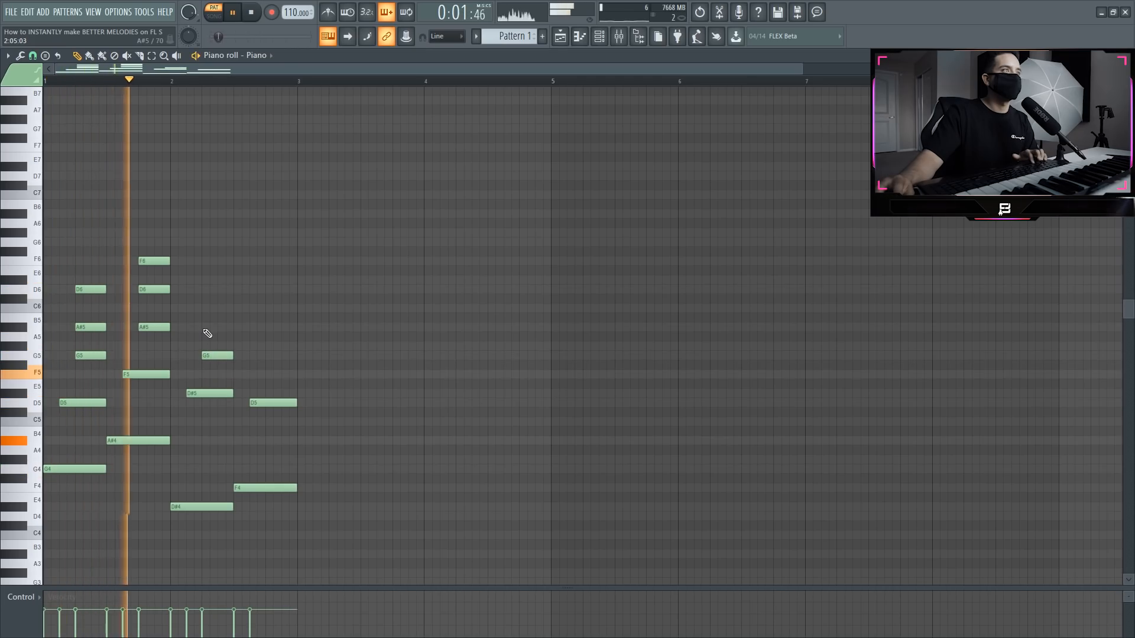
left_click(206, 327)
left_click(207, 289)
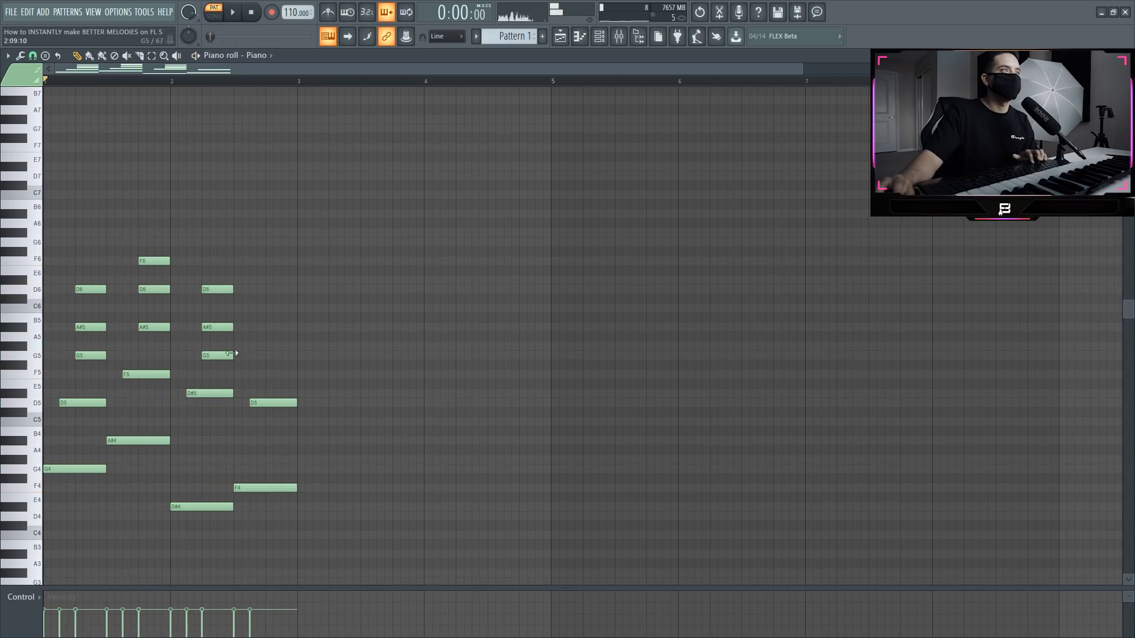
- Try F5 and G#5 above the D5 at step 13 of bar 2, then remove them
left_click(272, 374)
left_click(272, 346)
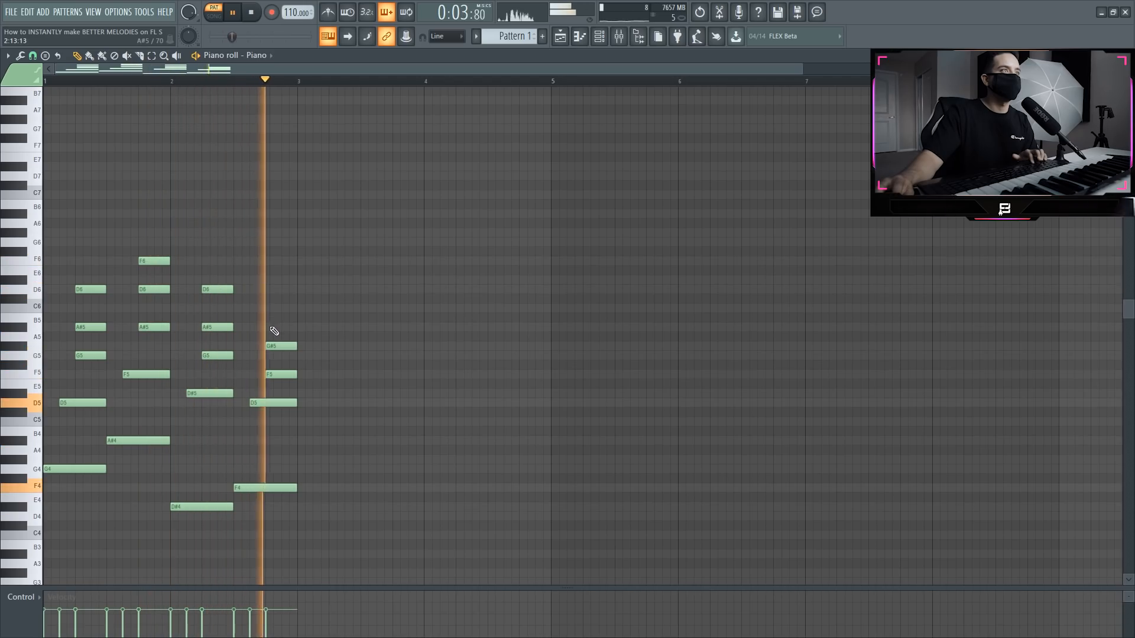
key("space")
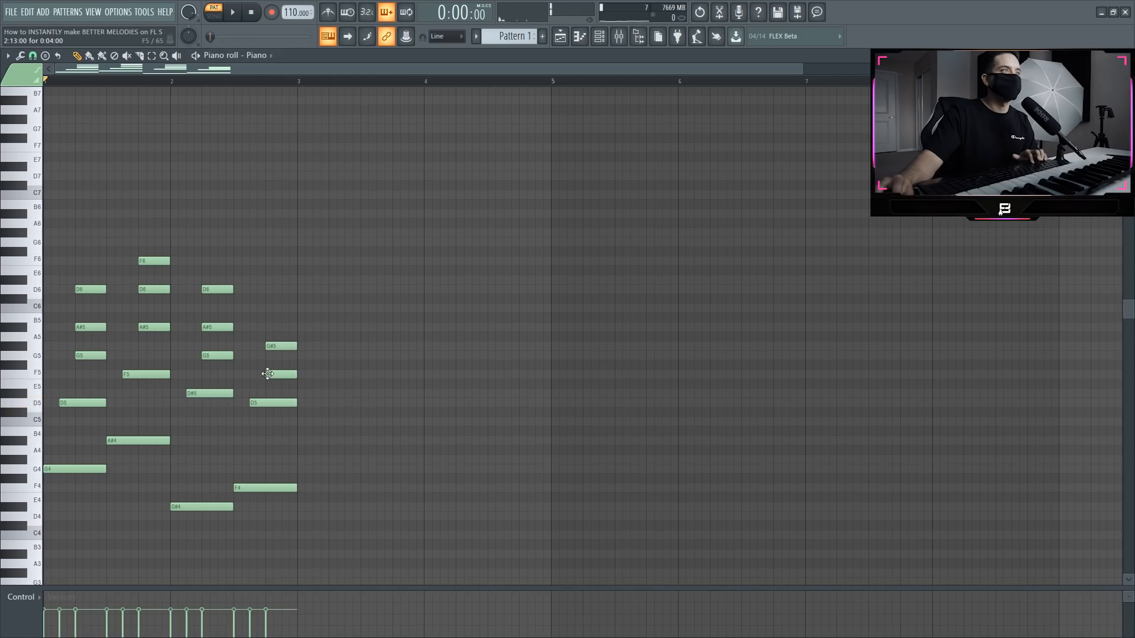
right_click(268, 348)
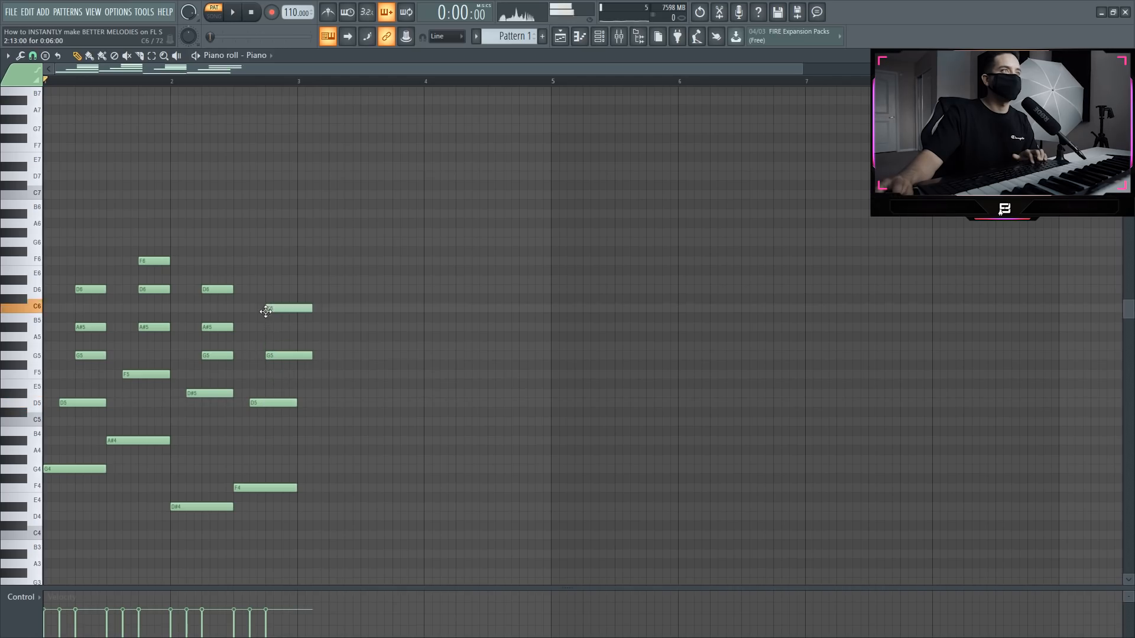
- Stack G5, A#5 and D6 at step 13 of bar 2, trim them to the bar's end, and audition the pattern
left_click(268, 281)
left_click_drag(269, 280, 304, 361)
key("space")
left_click_drag(309, 357, 295, 356)
left_click(329, 367)
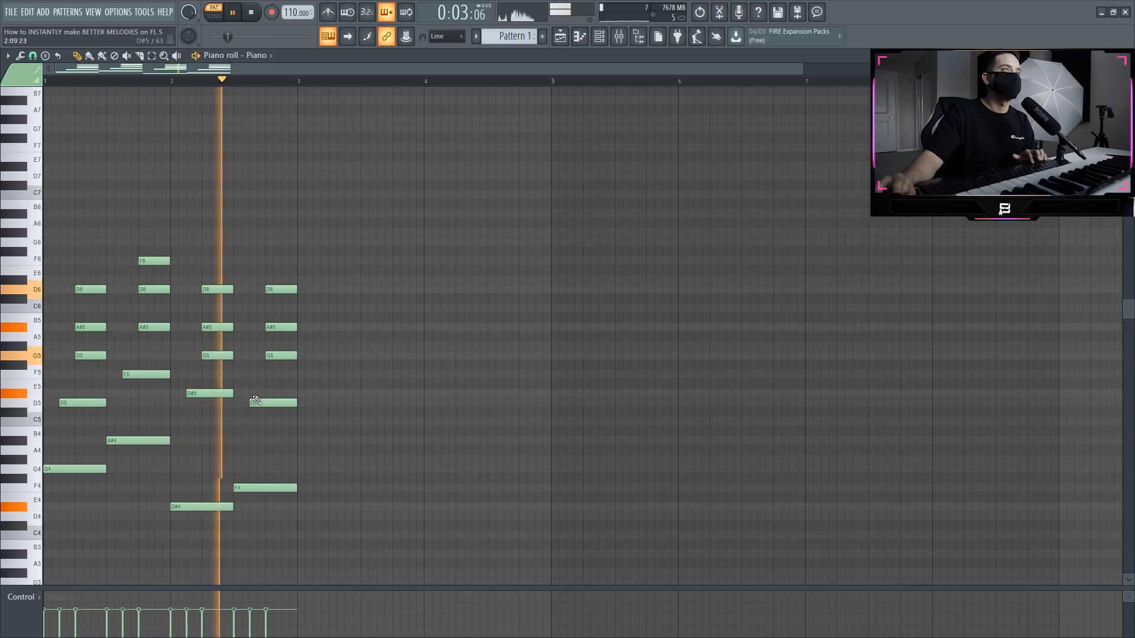
key("space")
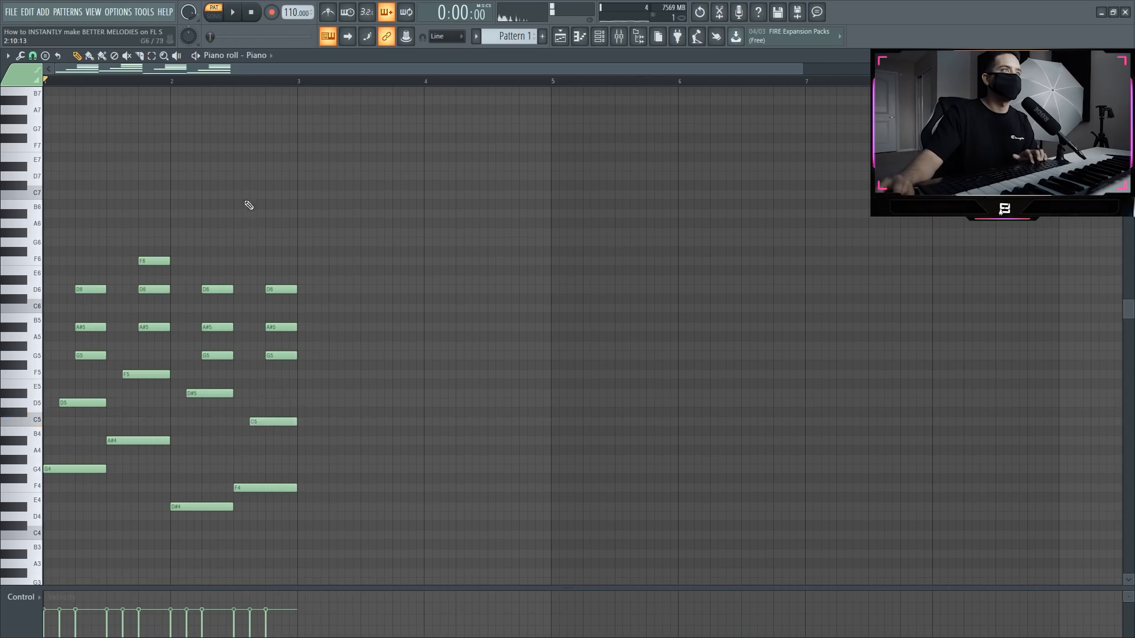
- Audition the second half of bar 2, comparing C5 and D5 above the F4, and replay the pattern from the beginning
left_click(234, 80)
key("space")
key("space")
key("space")
key("space")
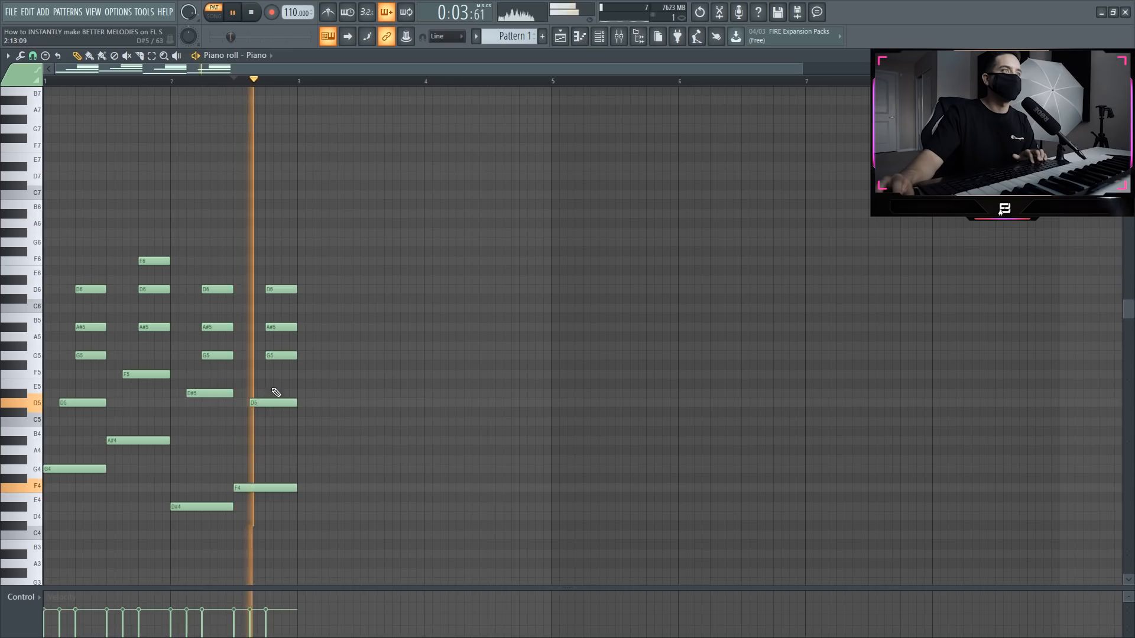
key("space")
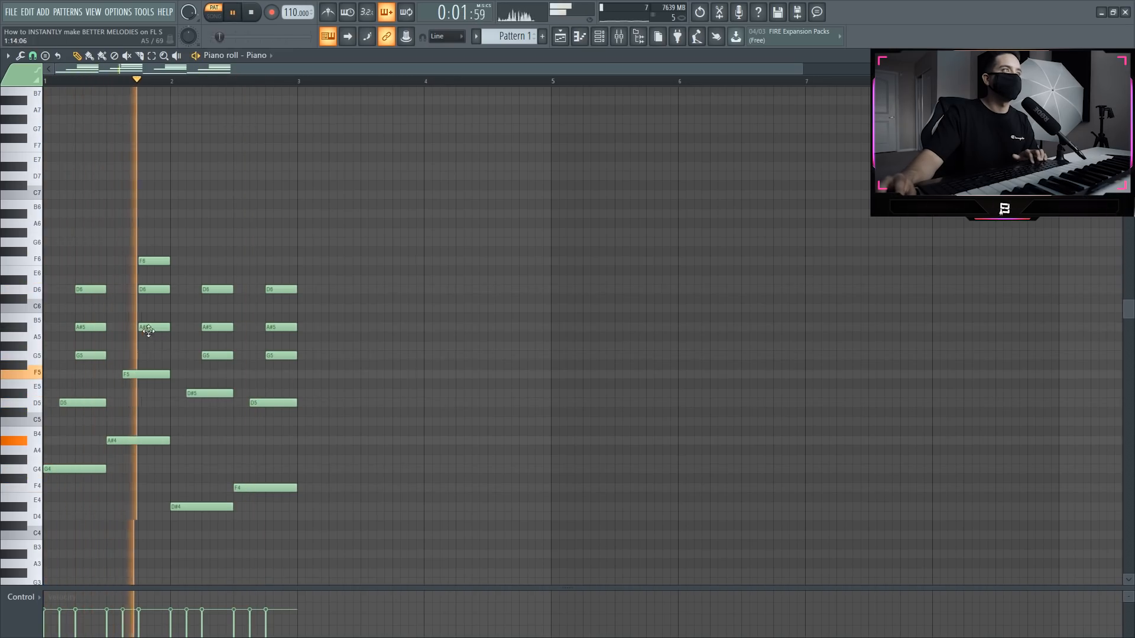
- Rework the stacked notes at step 5 of bar 2 to G5, A#5 and C6, trying alternatives and auditioning from bar 2
key("space")
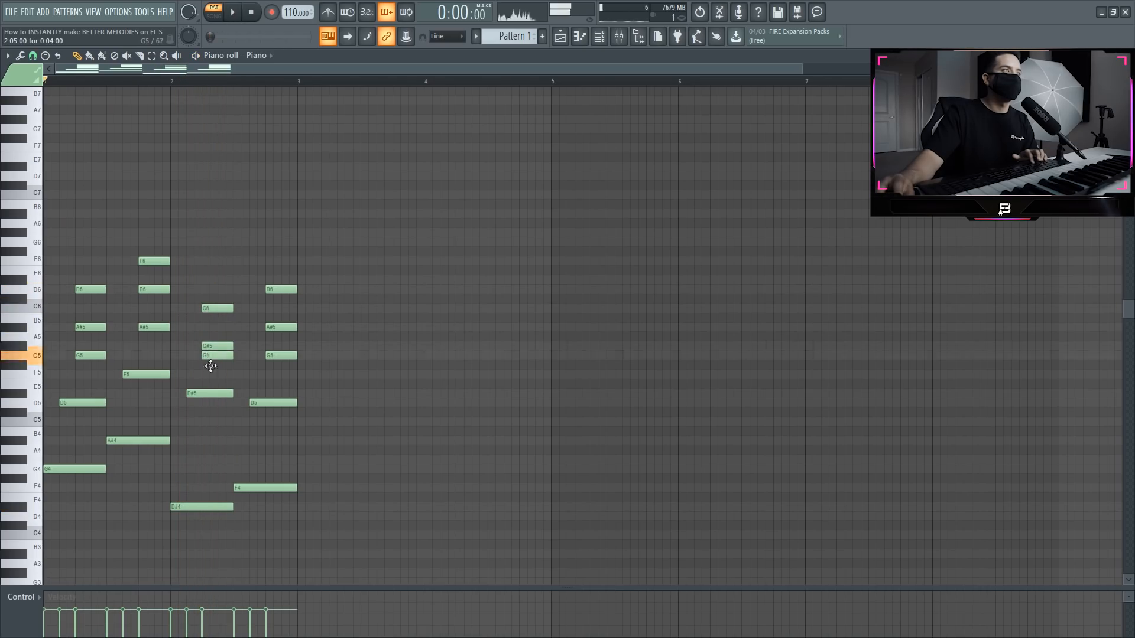
key("space")
left_click(177, 82)
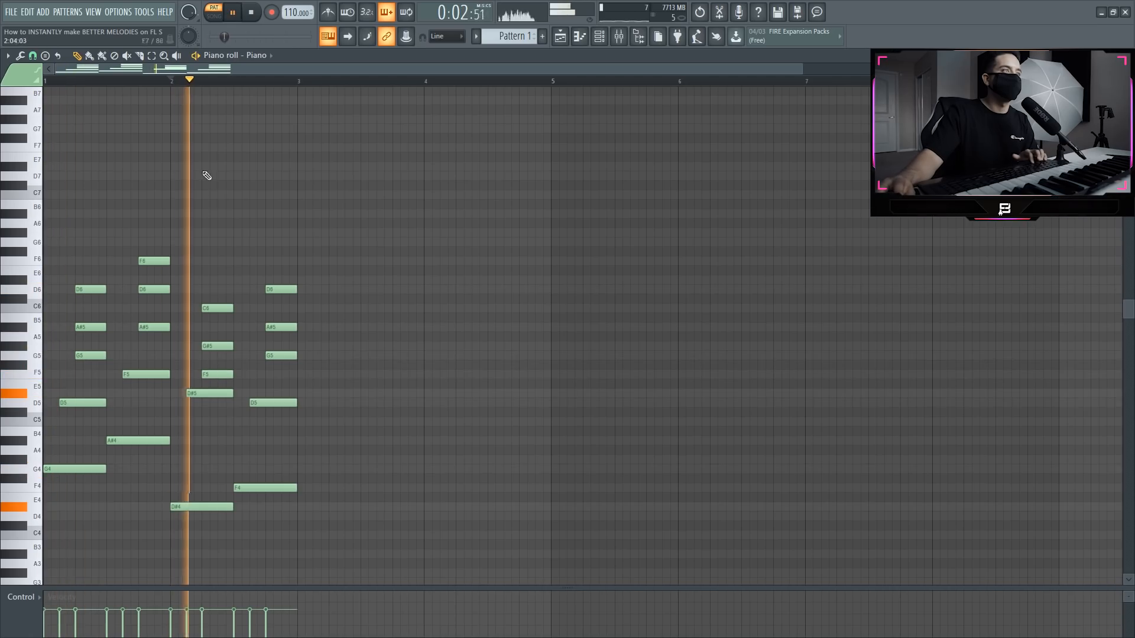
key("space")
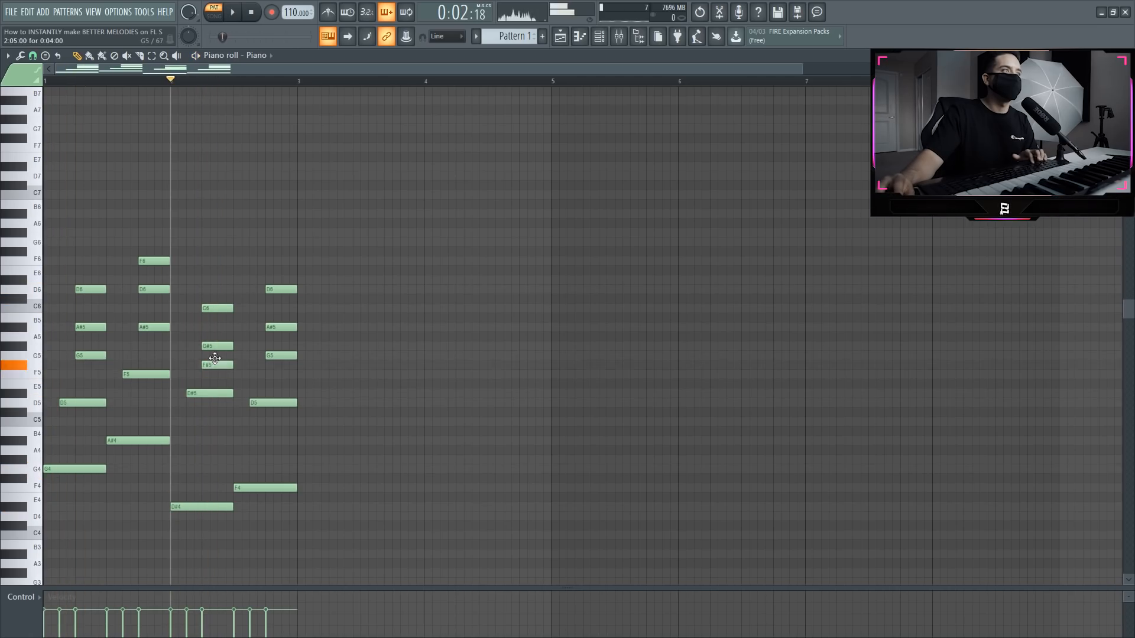
left_click_drag(211, 331, 211, 328)
key("space")
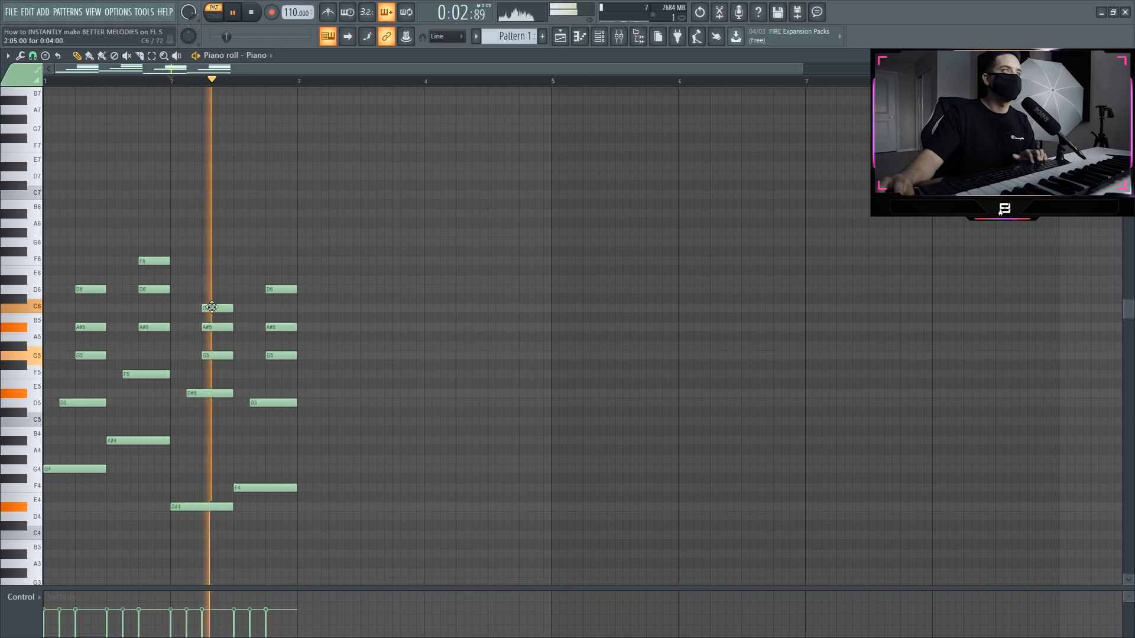
- Lower the D6 at step 13 of bar 2 to C6 and audition the pattern
mouse_move(281, 290)
left_mouse_down()
mouse_move(275, 309)
mouse_move(275, 290)
left_mouse_up()
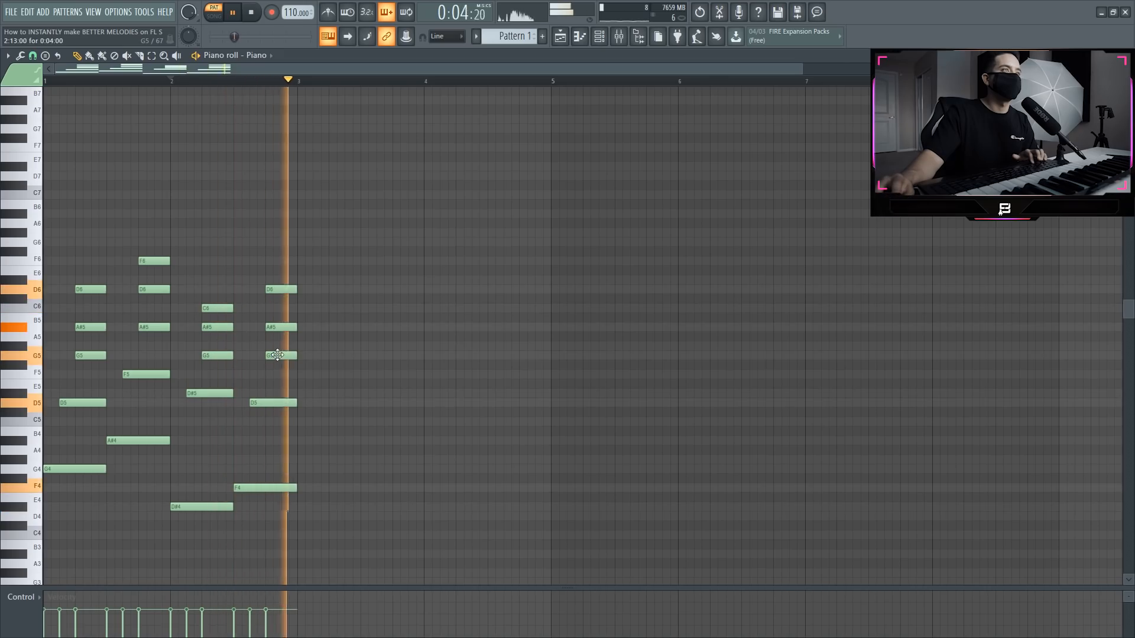
key("space")
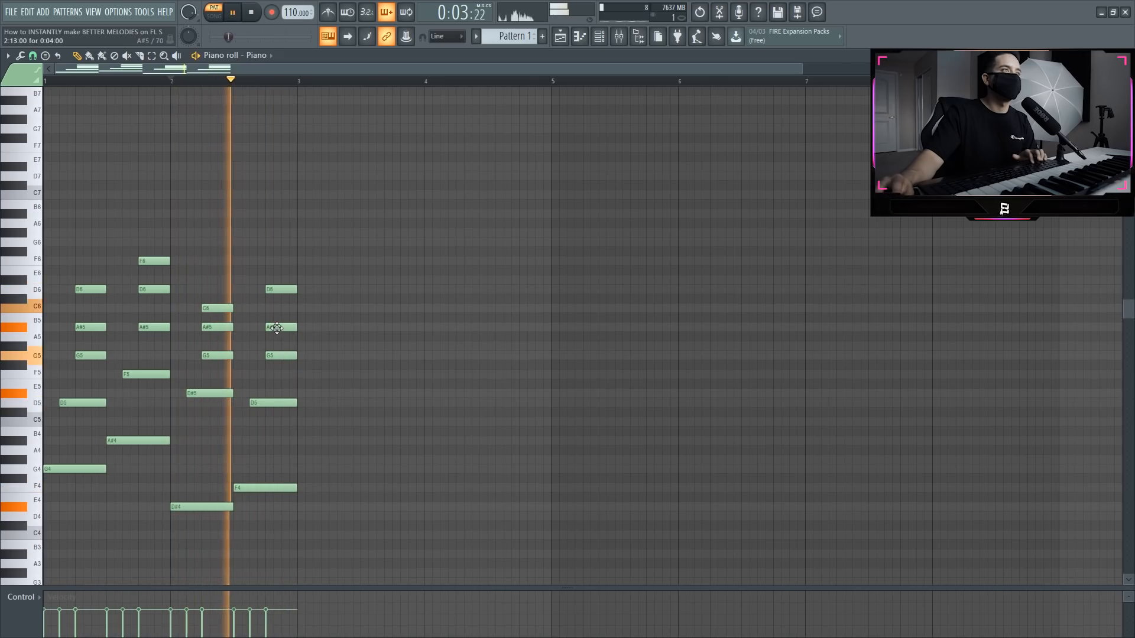
key("space")
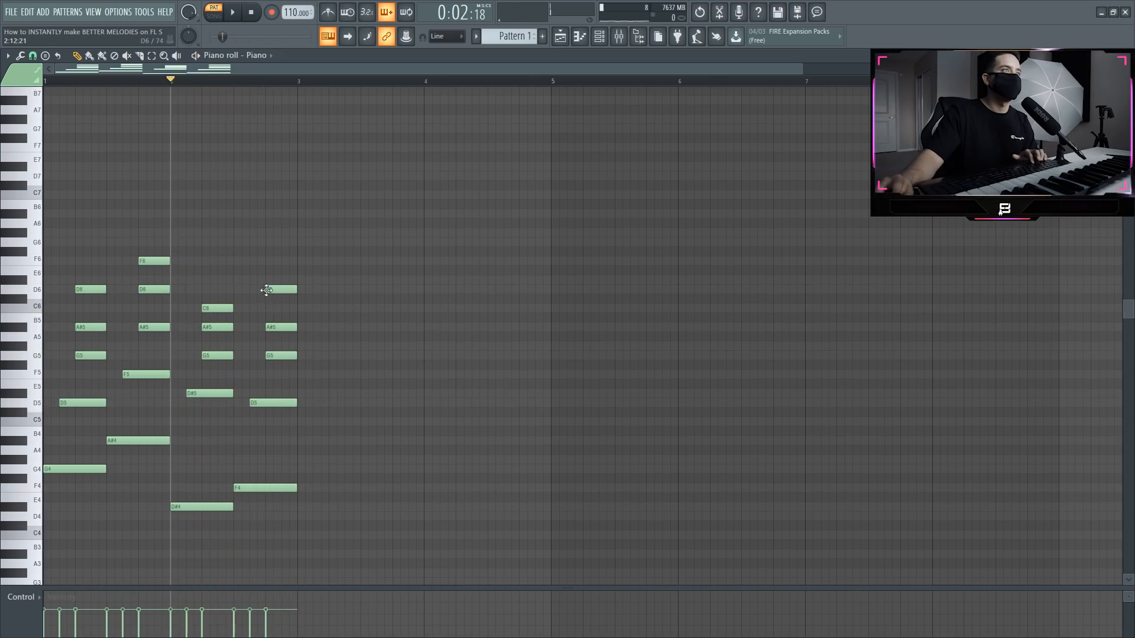
key("space")
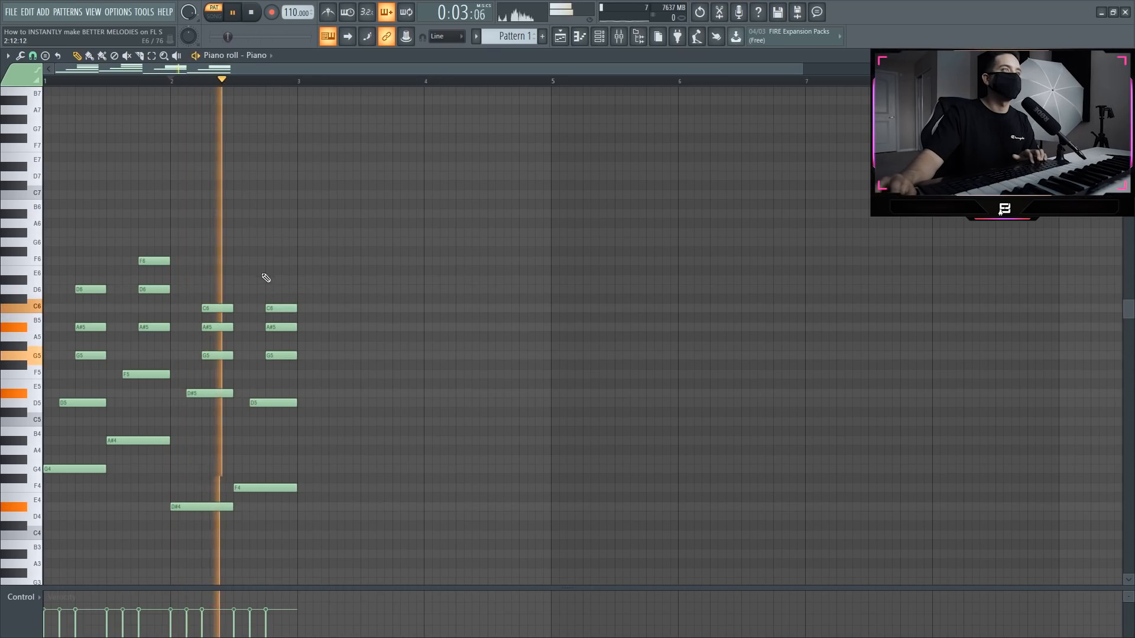
key("space")
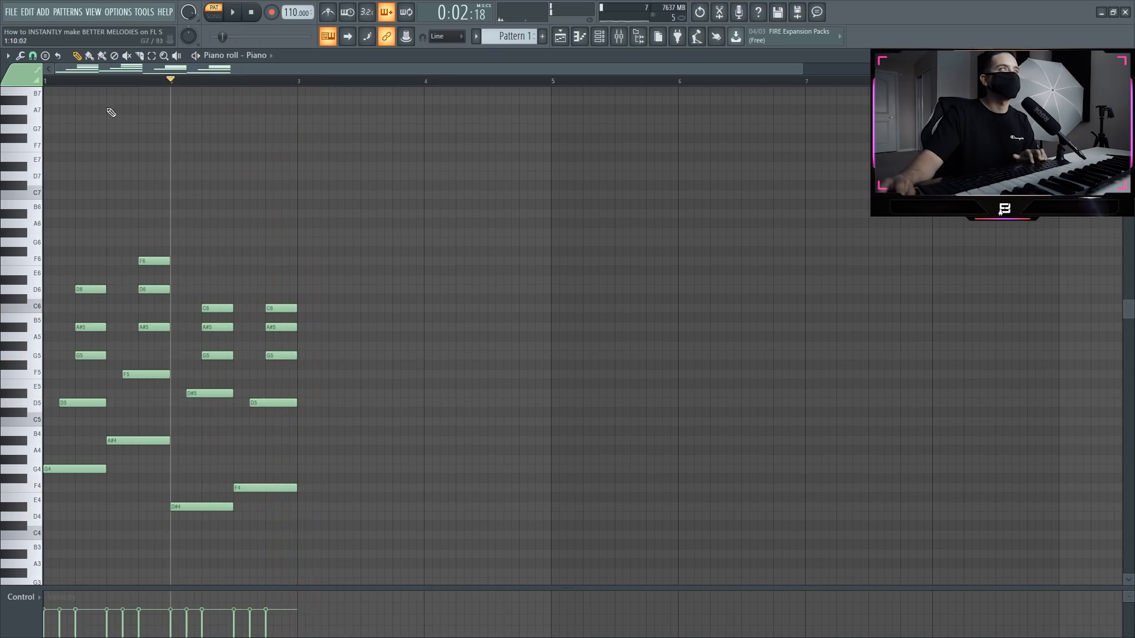
key("space")
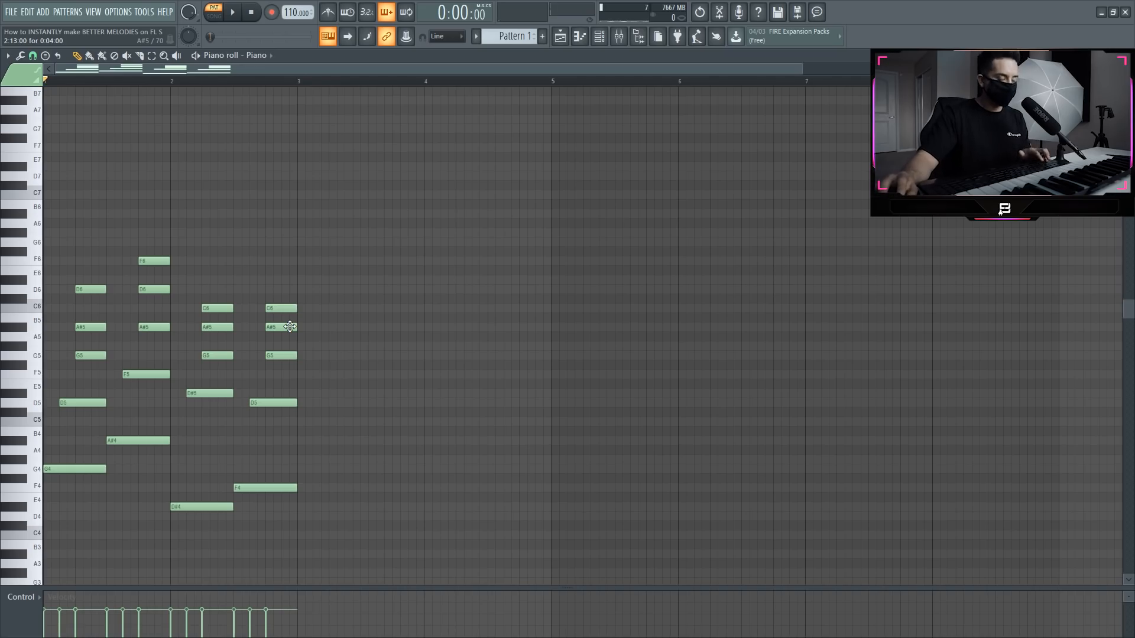
- Start a new melody in the empty Piano #4 roll with root notes C5, G4, G#4 and G4 lasting 12, 20, 12 and 20 steps
key("ctrl+x")
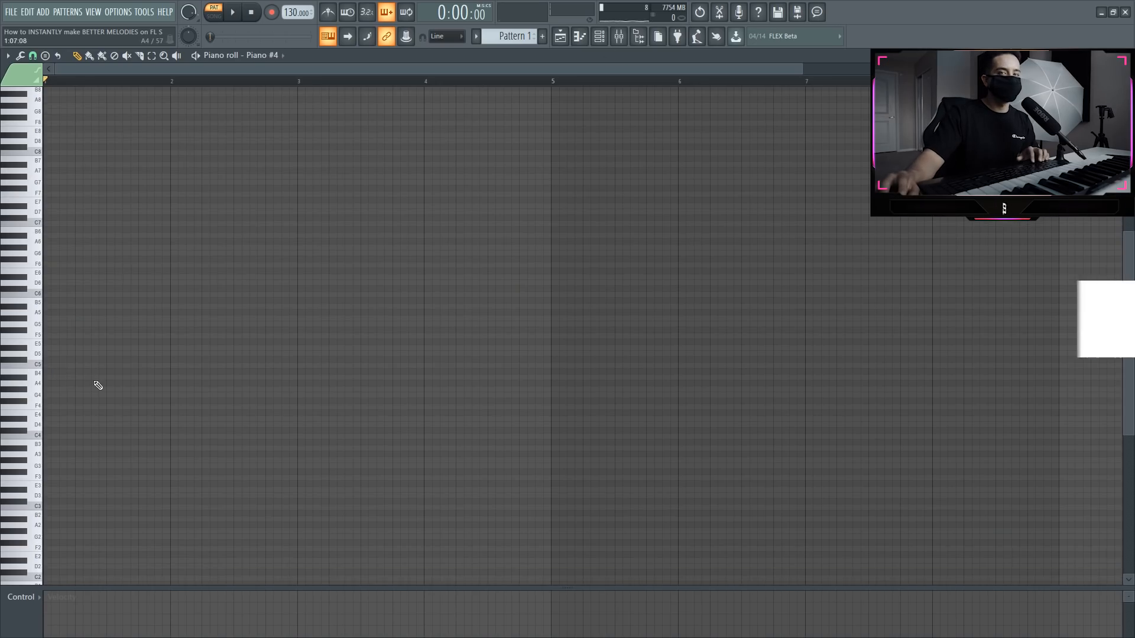
left_click_drag(62, 366, 31, 362)
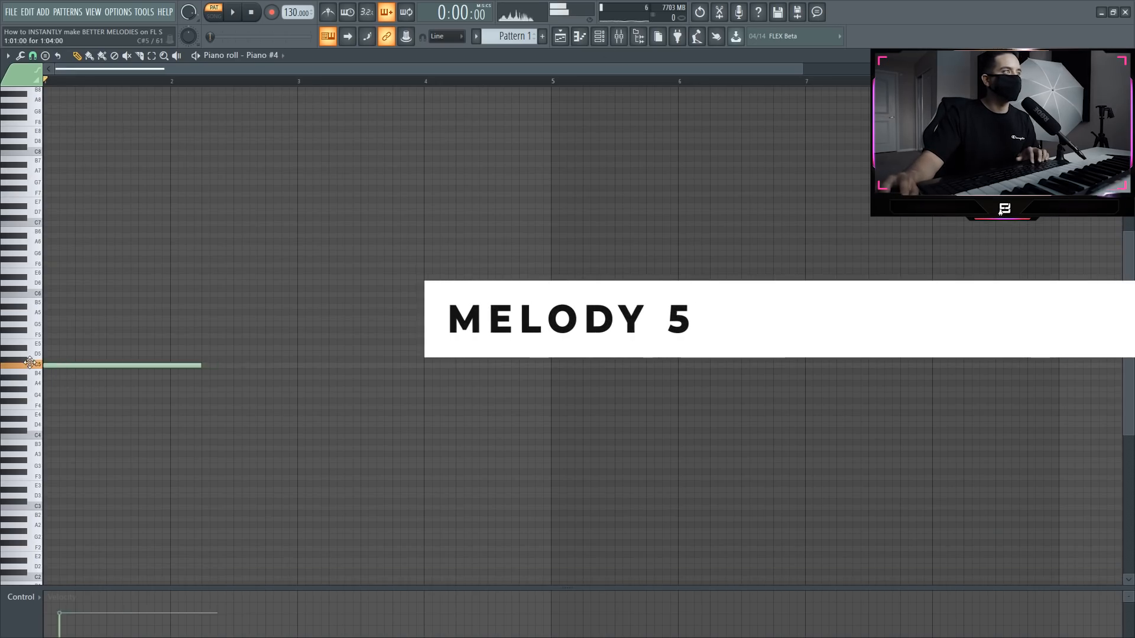
left_click_drag(179, 368, 146, 371)
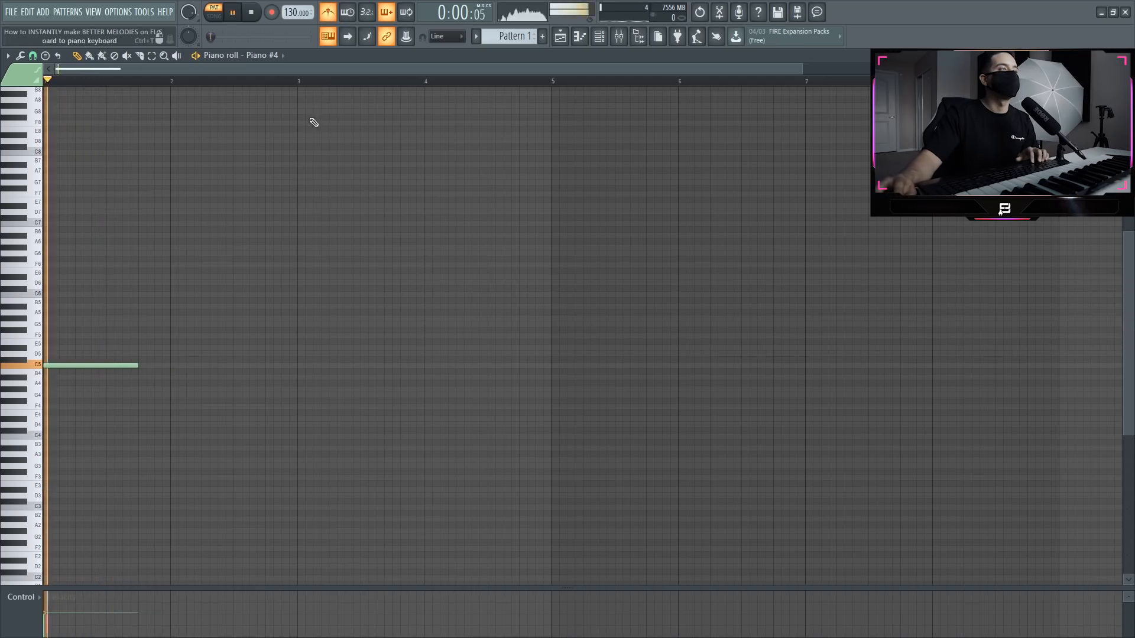
left_click(139, 395)
key("space")
left_click_drag(232, 396, 299, 406)
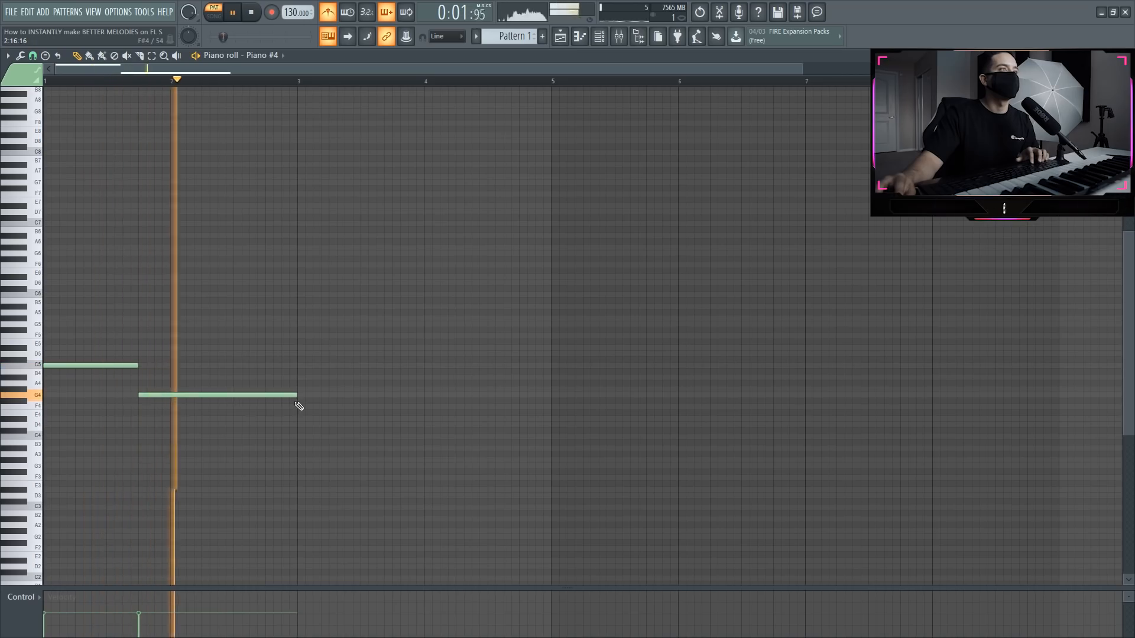
left_click(299, 388)
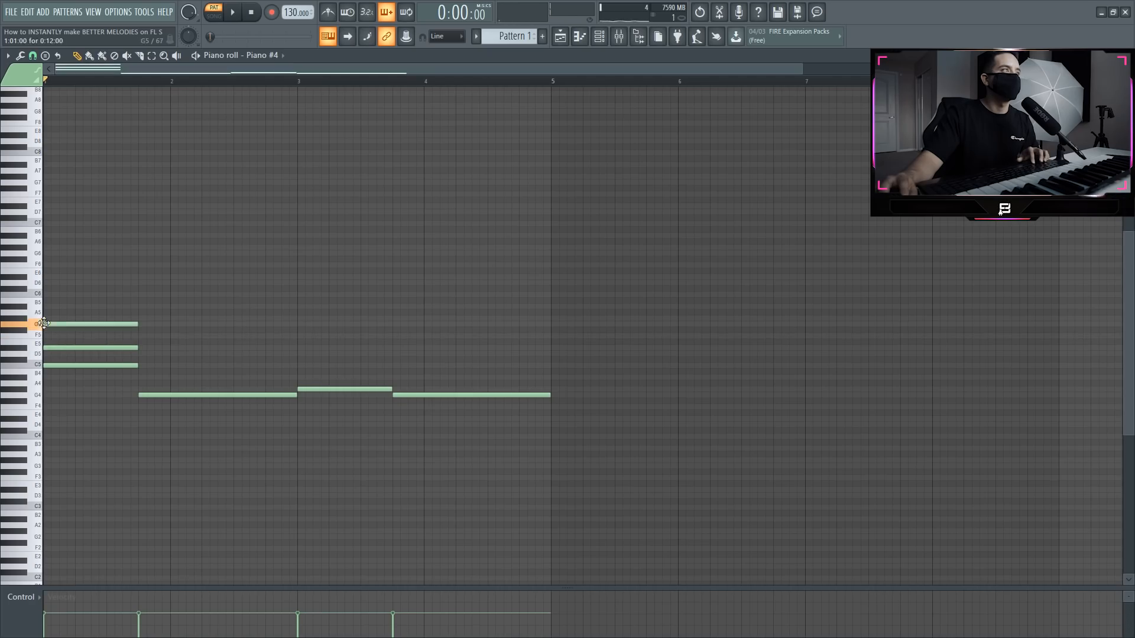
- Stack D#5, G5 and A#5 above the C5, and A#4, D5 and F5 above the first G4, and audition both chords
key("space")
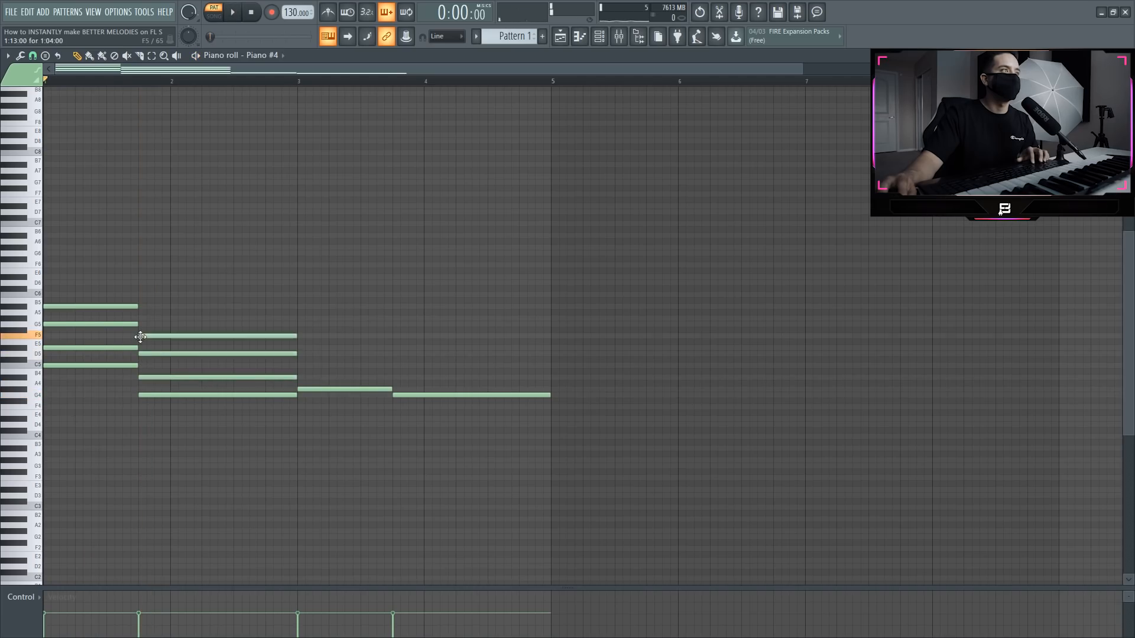
key("space")
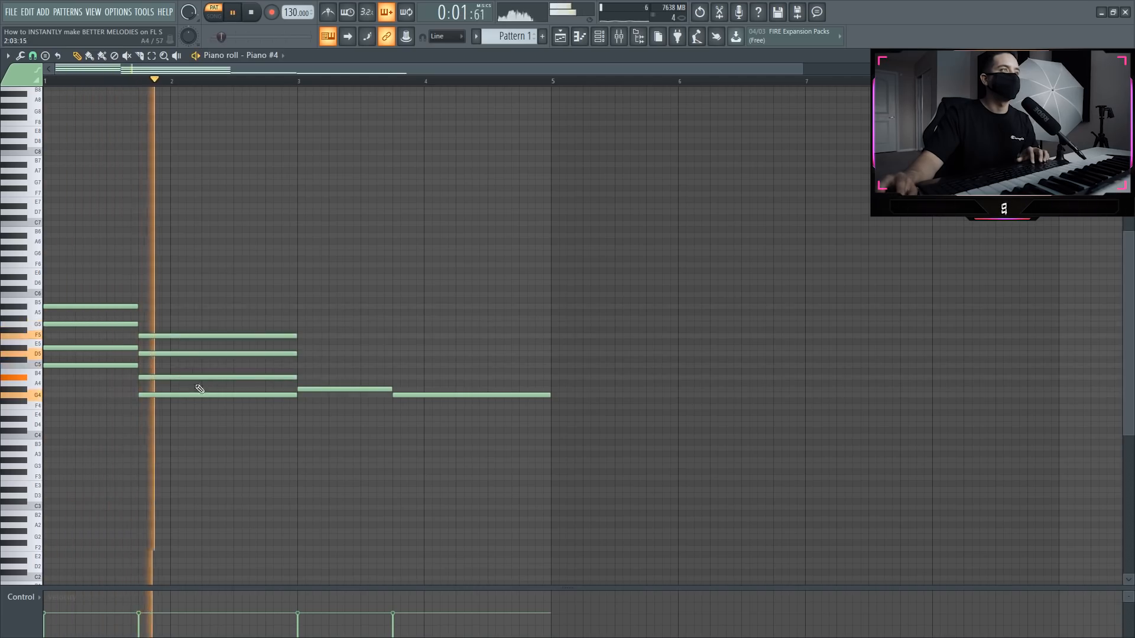
key("space")
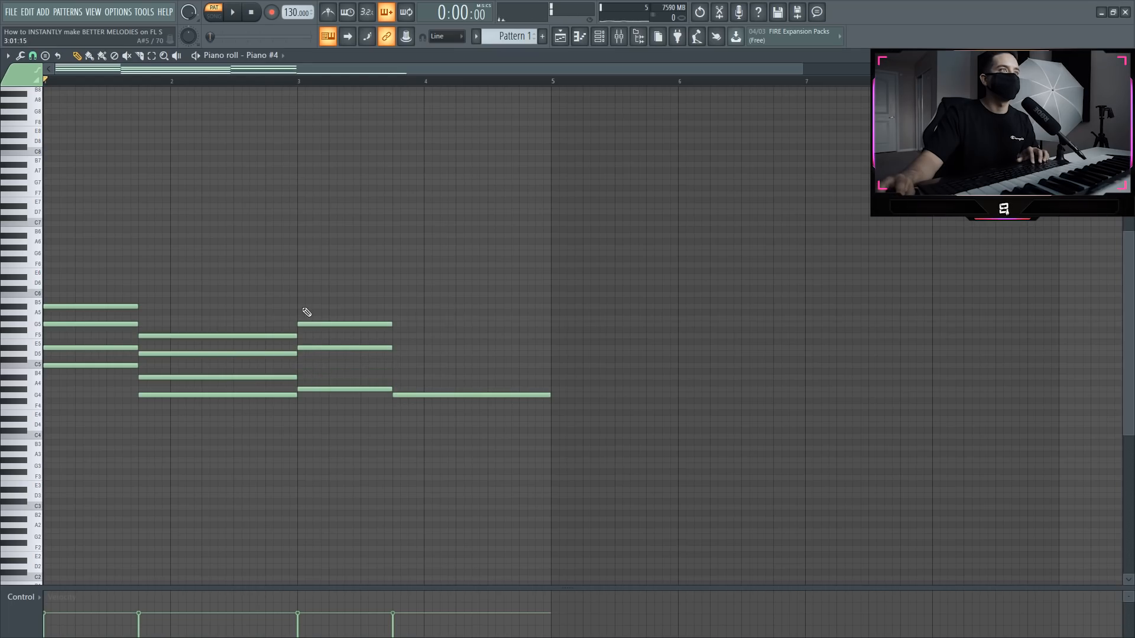
- Stack D#5, G5 and A#5 above the G#4 at bar 3, and A#4, D5 and F5 above the last G4, extended to the end of bar 4
key("space")
left_click_drag(328, 306, 320, 306)
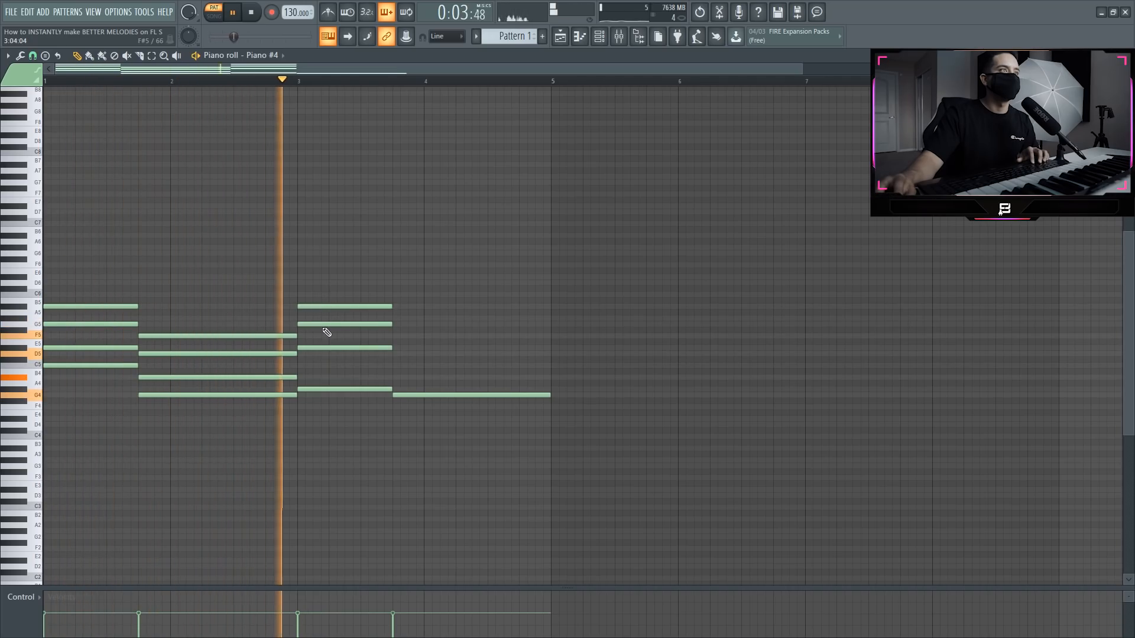
key("space")
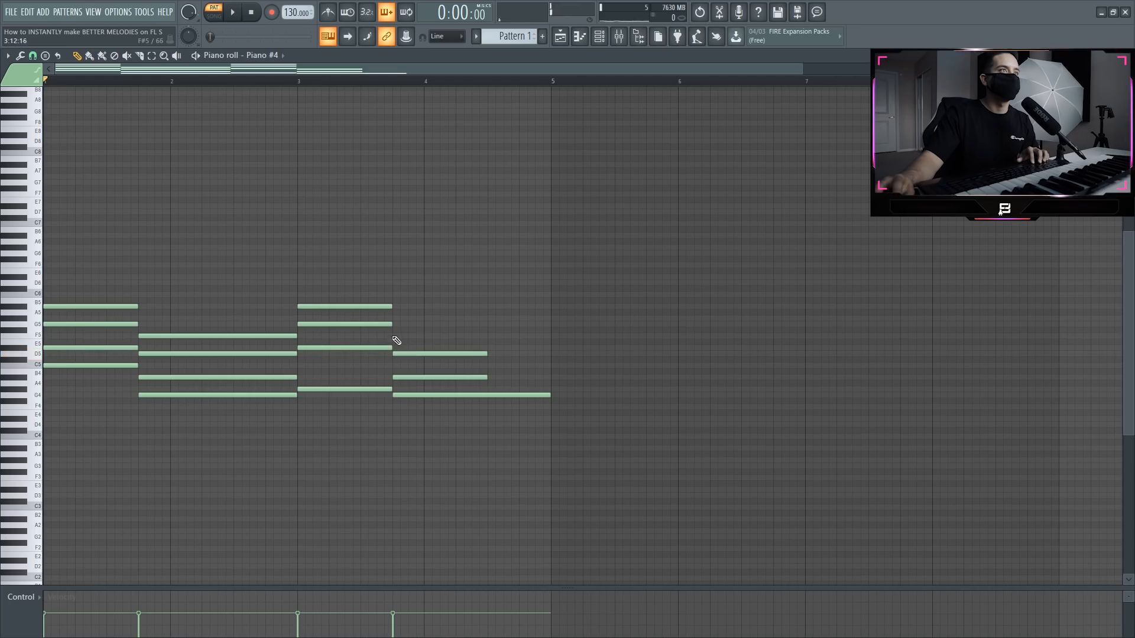
key("space")
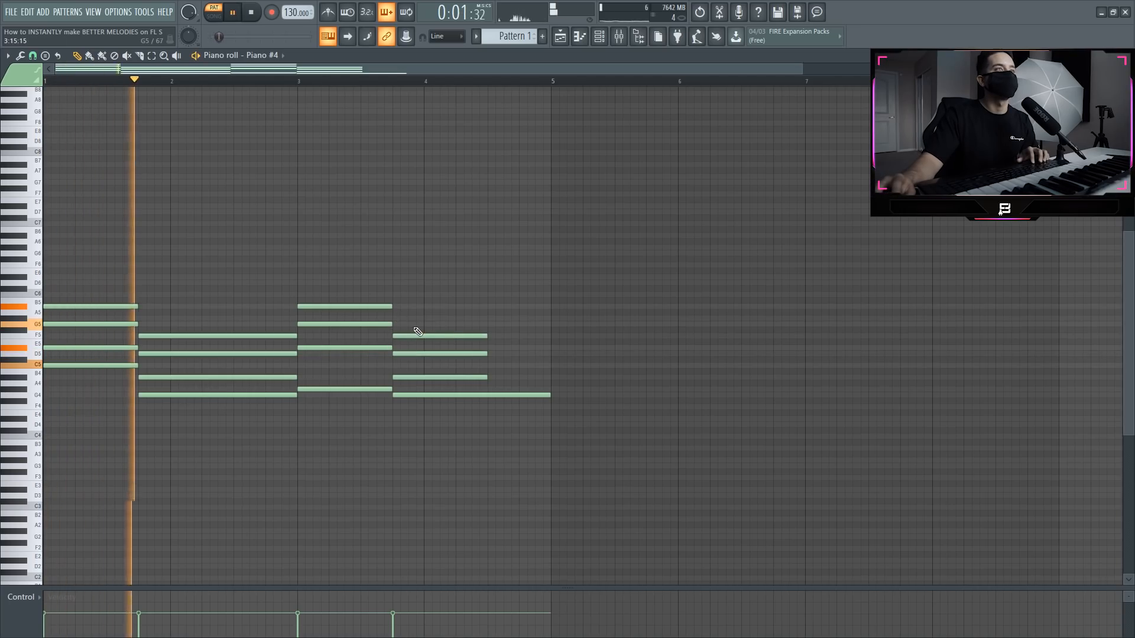
left_click_drag(424, 317, 567, 382)
left_click(580, 381)
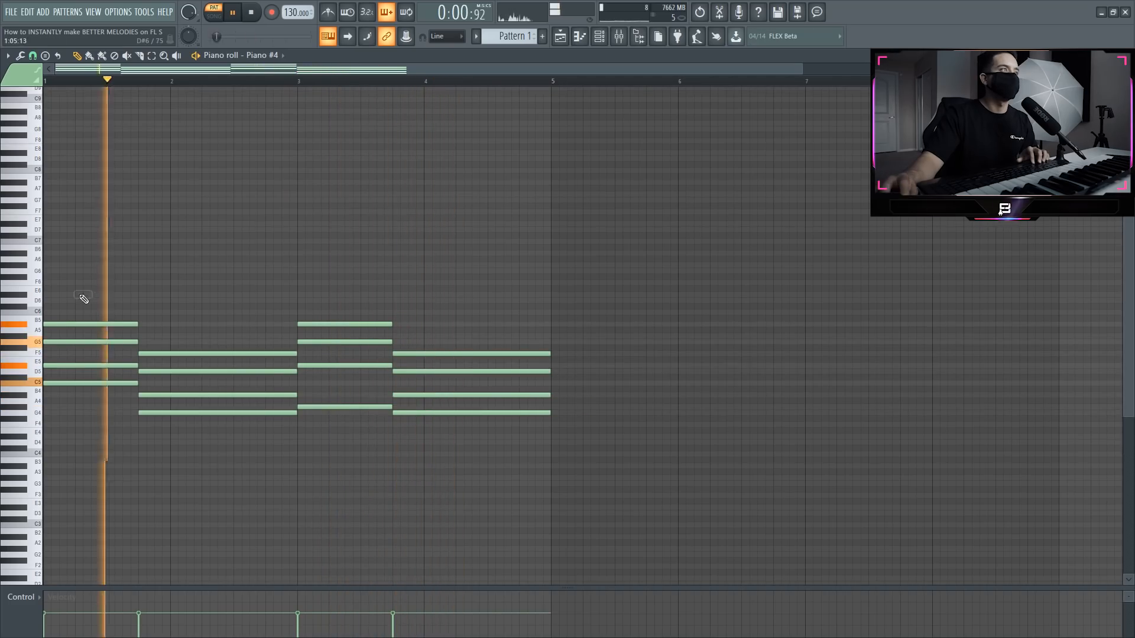
- Copy the four root notes two octaves down to C3, G2, G#2 and G2, and audition the pattern
key("space")
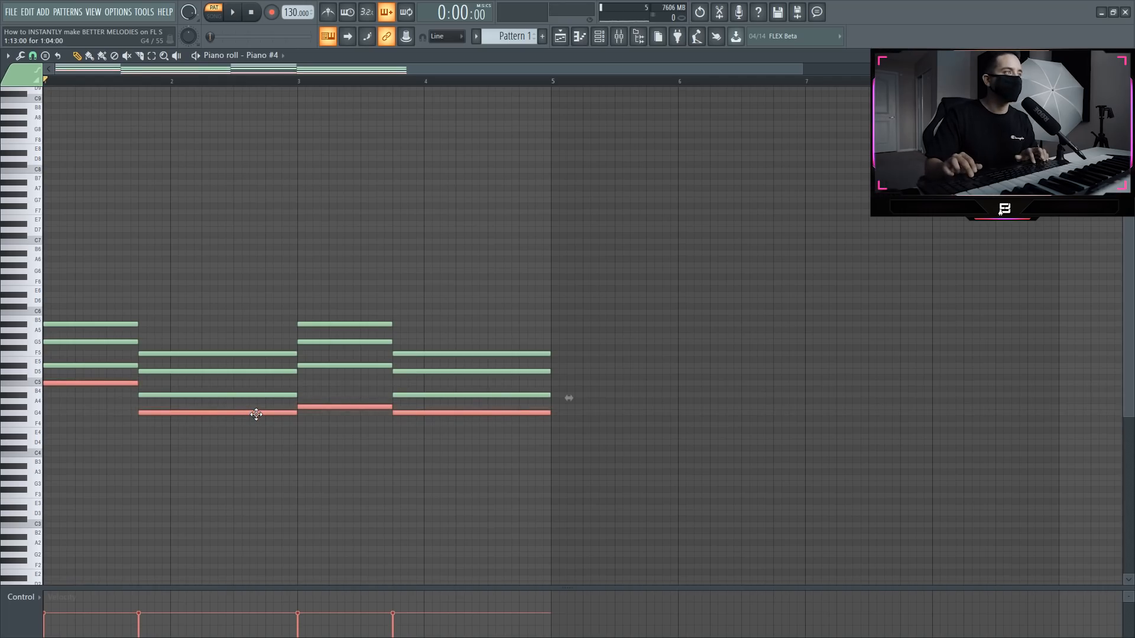
key("ctrl+Down")
key("ctrl+Down")
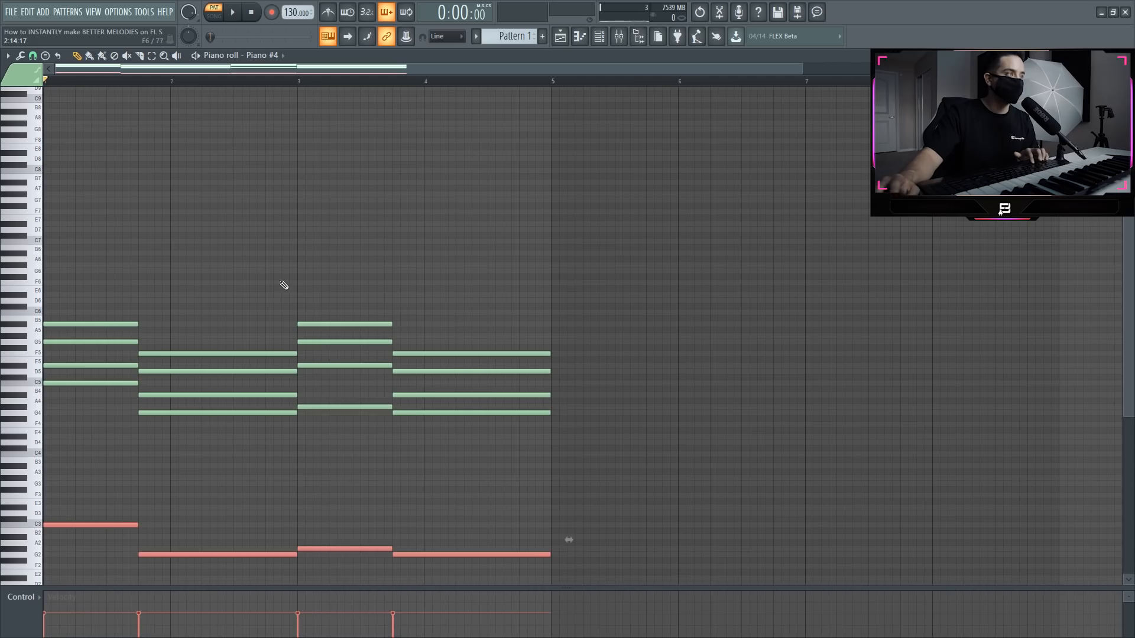
key("space")
scroll(174, 328, "up", 1)
scroll(175, 328, "up", 2)
key("space")
key("space")
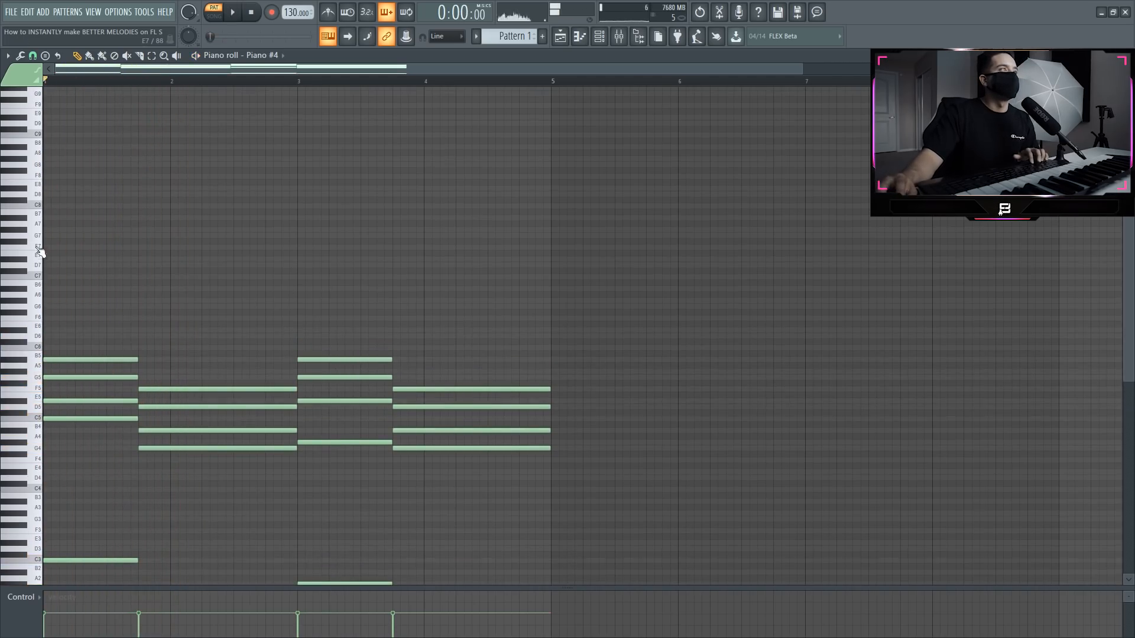
- Place four-step melody notes A#7 at step 5 and D8 at step 13 of bar 1, and audition them
left_click(76, 219)
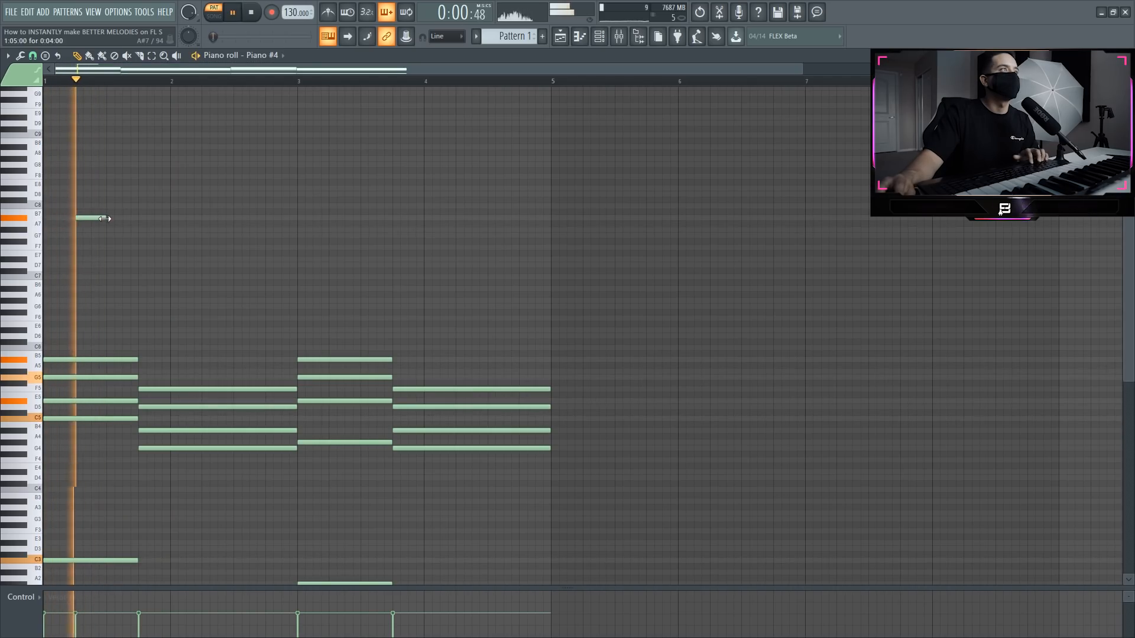
left_click(142, 206)
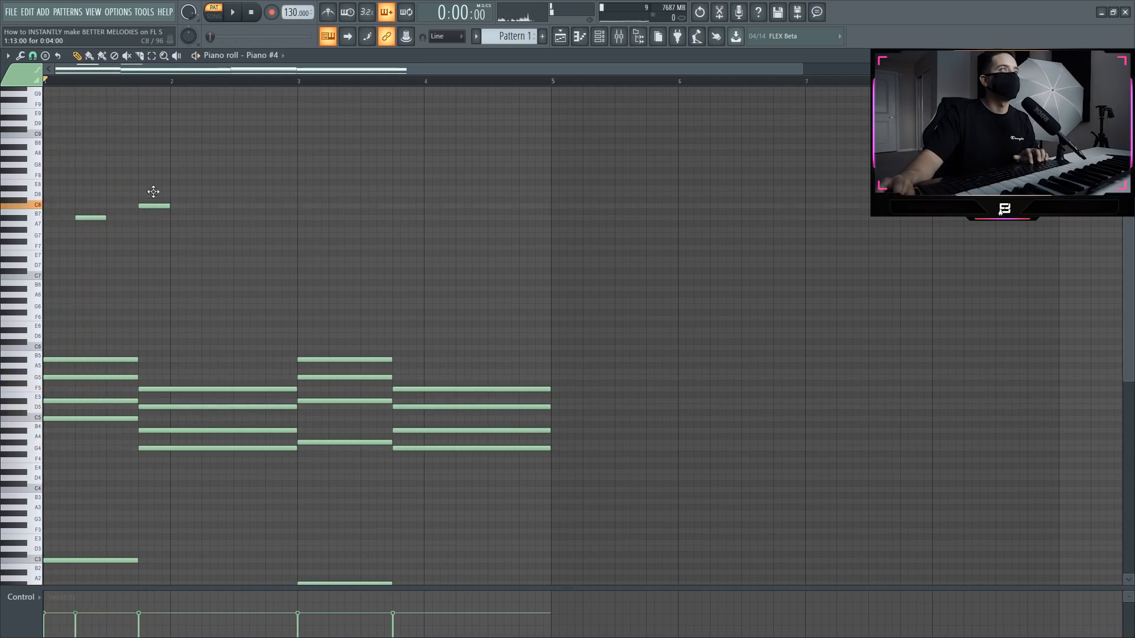
key("space")
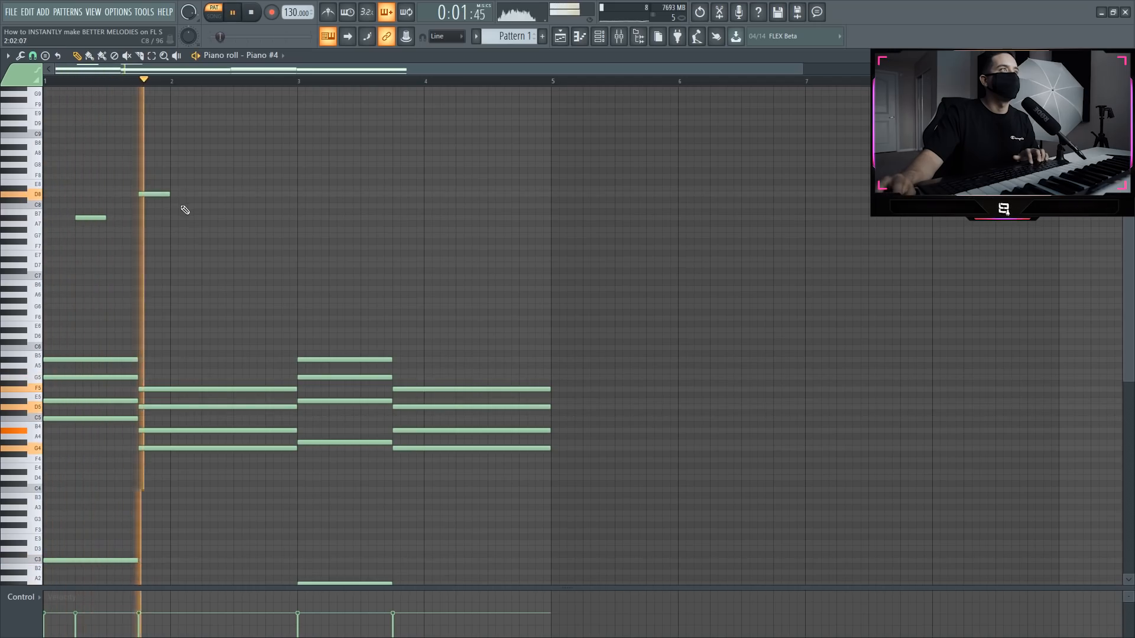
key("space")
key("space")
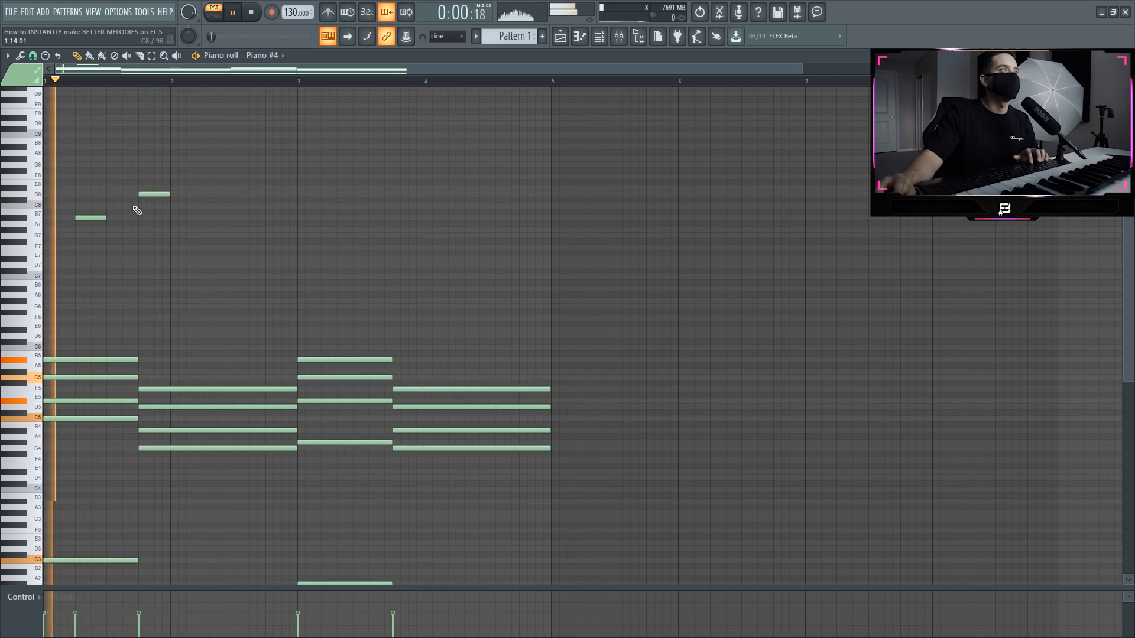
- Add four-step melody notes A#7 at step 5 and C8 at step 13 of bar 2, and play the pattern
left_click(211, 218)
key("space")
key("space")
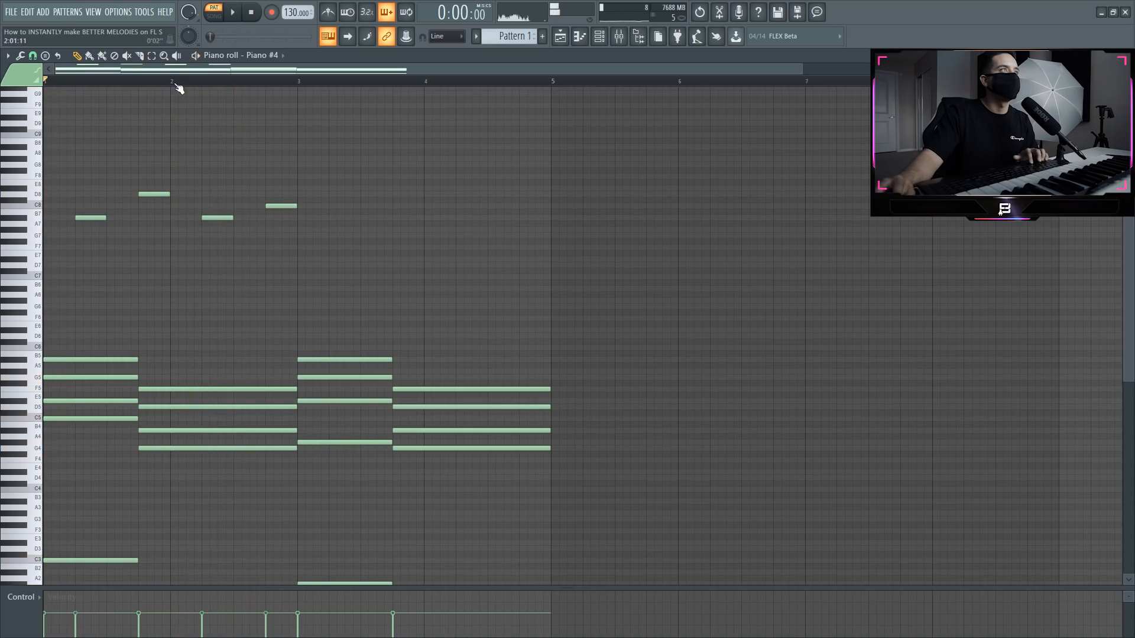
key("space")
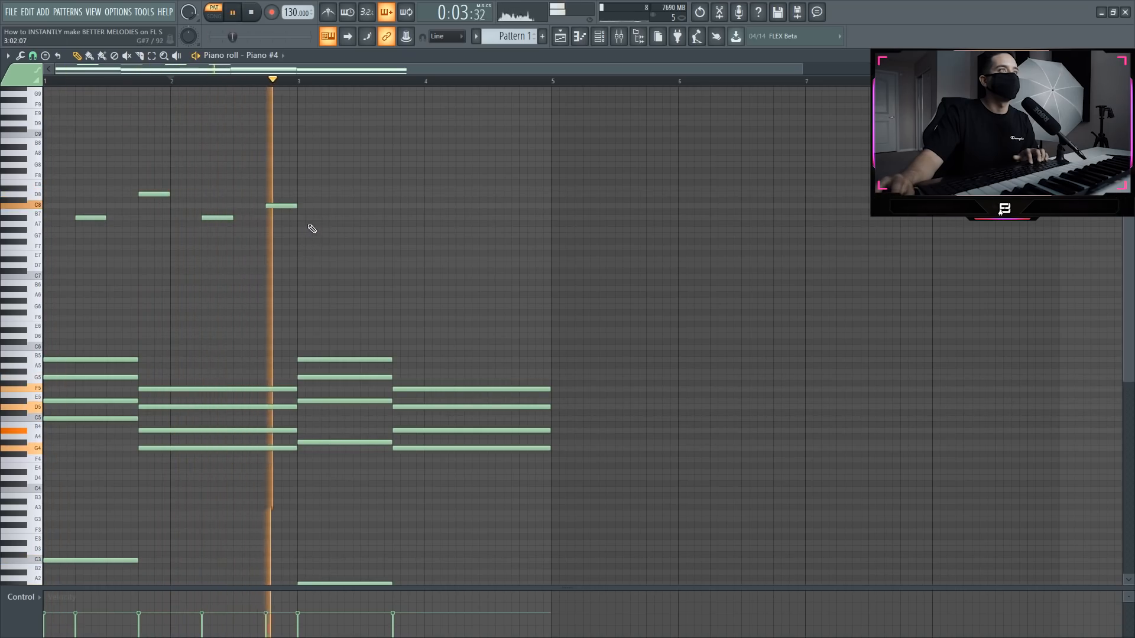
- Continue the melody with A#7 and D8 at steps 5 and 13 of bar 3, and A#7, C8 and D8 at steps 5, 9 and 13 of bar 4
left_click(330, 218)
left_click(394, 194)
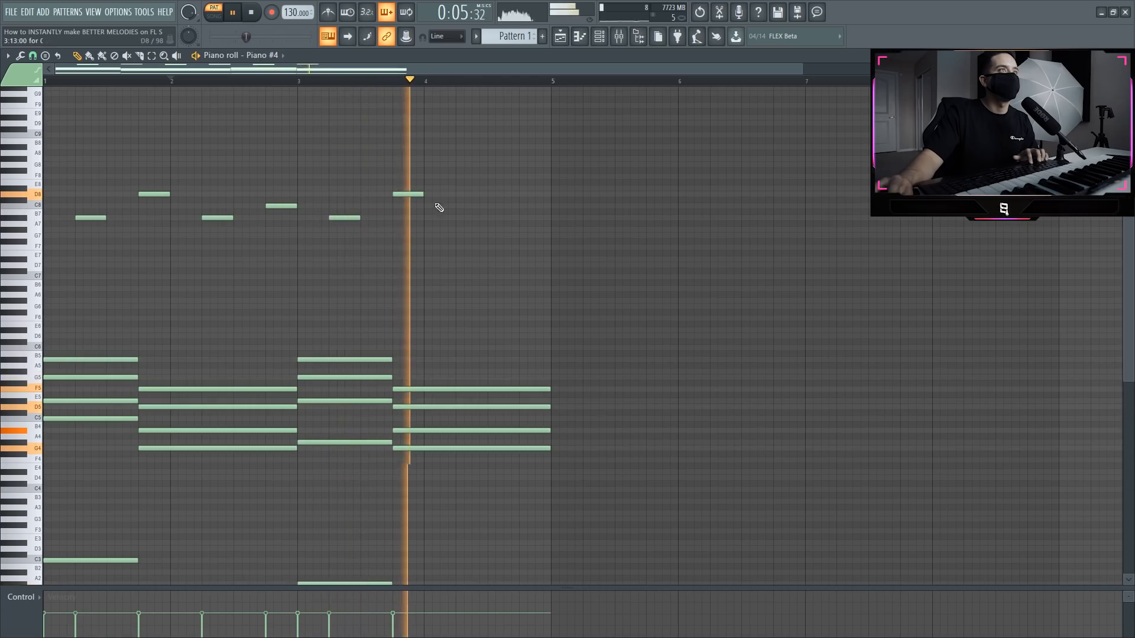
left_click(460, 218)
left_click(505, 207)
key("space")
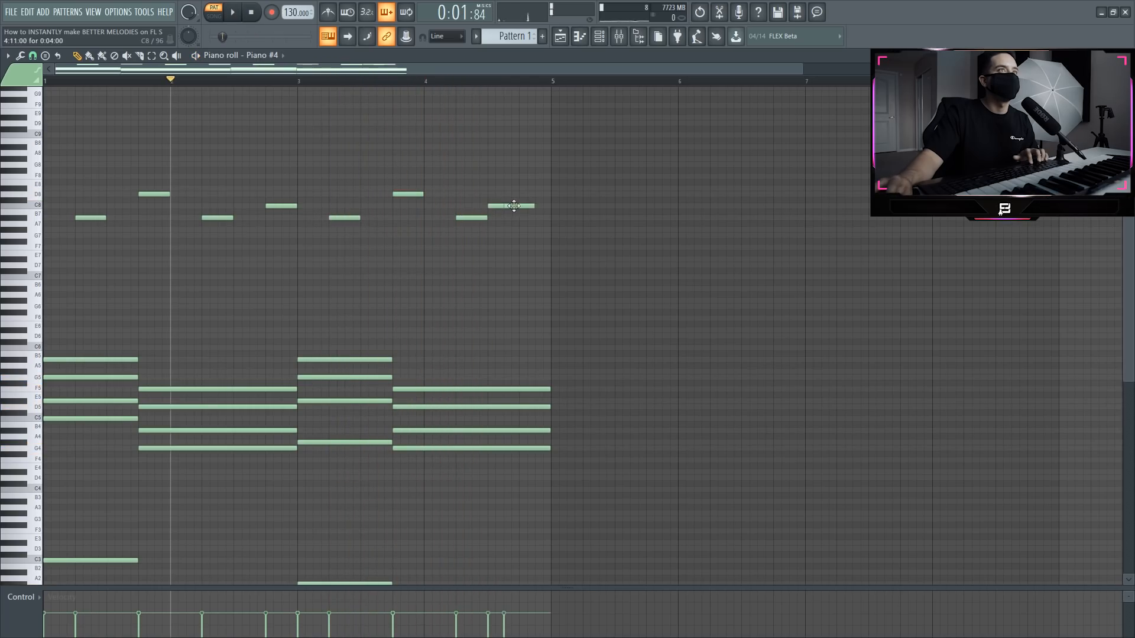
key("space")
key("space")
- Add one-step notes F8 at step 9 and D#8 at step 11 of bar 1, leading into the D8, and audition the pattern
key("space")
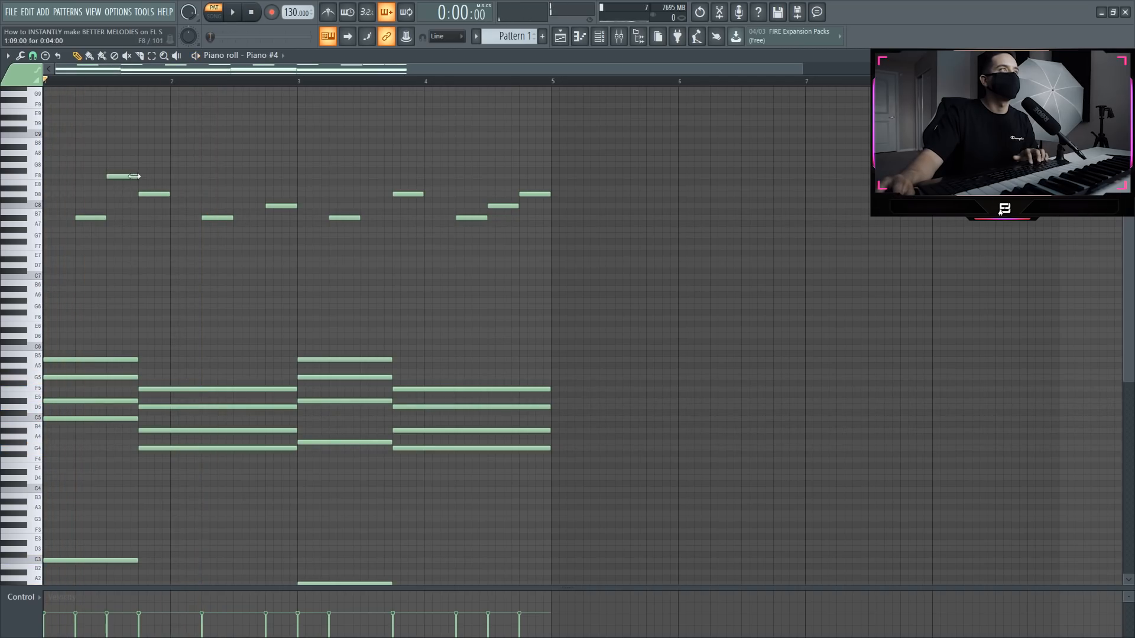
left_click(126, 188)
key("space")
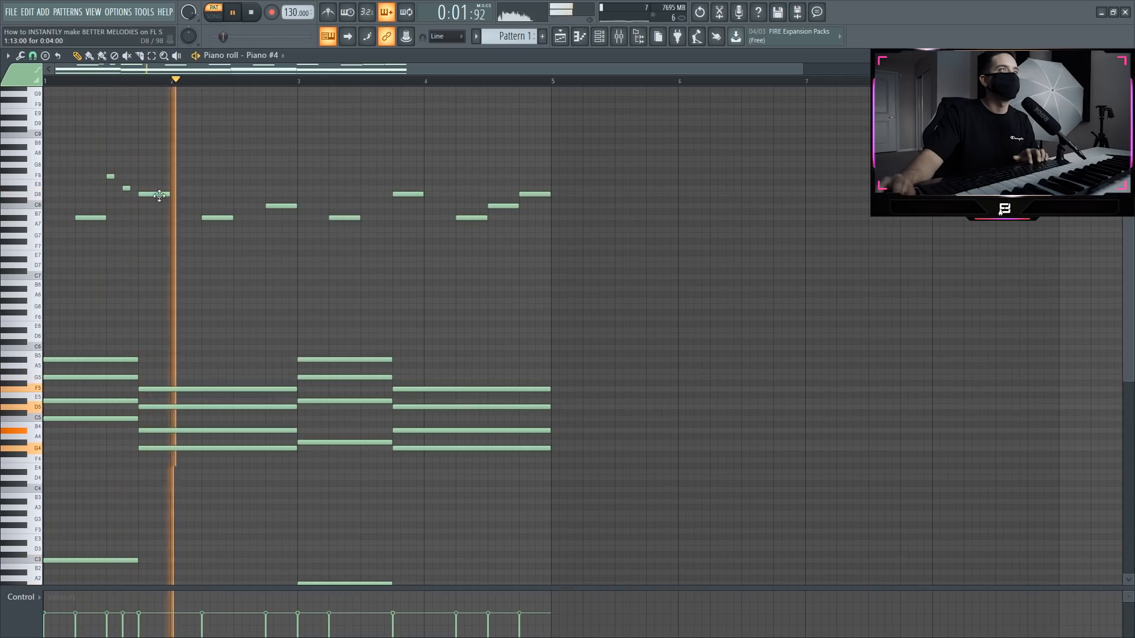
- Copy the one-step F8 and D#8 pair from bar 1 to the same positions in bars 2, 3 and 4
key("space")
key("space")
left_click_drag(252, 190, 229, 170)
mouse_move(126, 189)
left_mouse_down()
mouse_move(107, 176)
mouse_move(362, 180)
left_mouse_up()
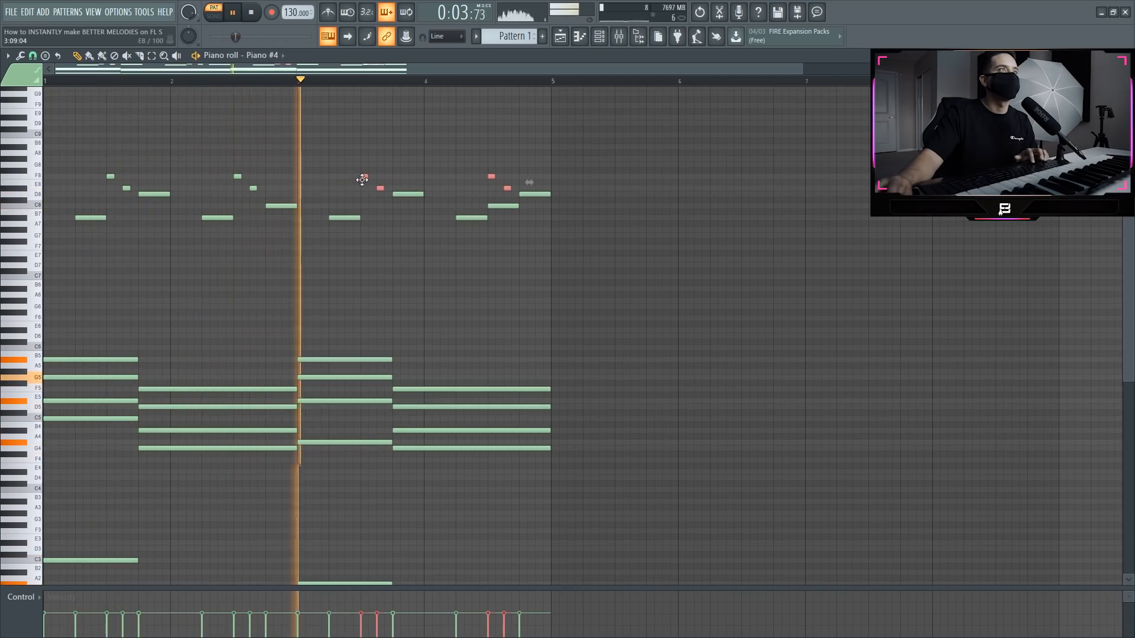
left_click(472, 190, "ctrl")
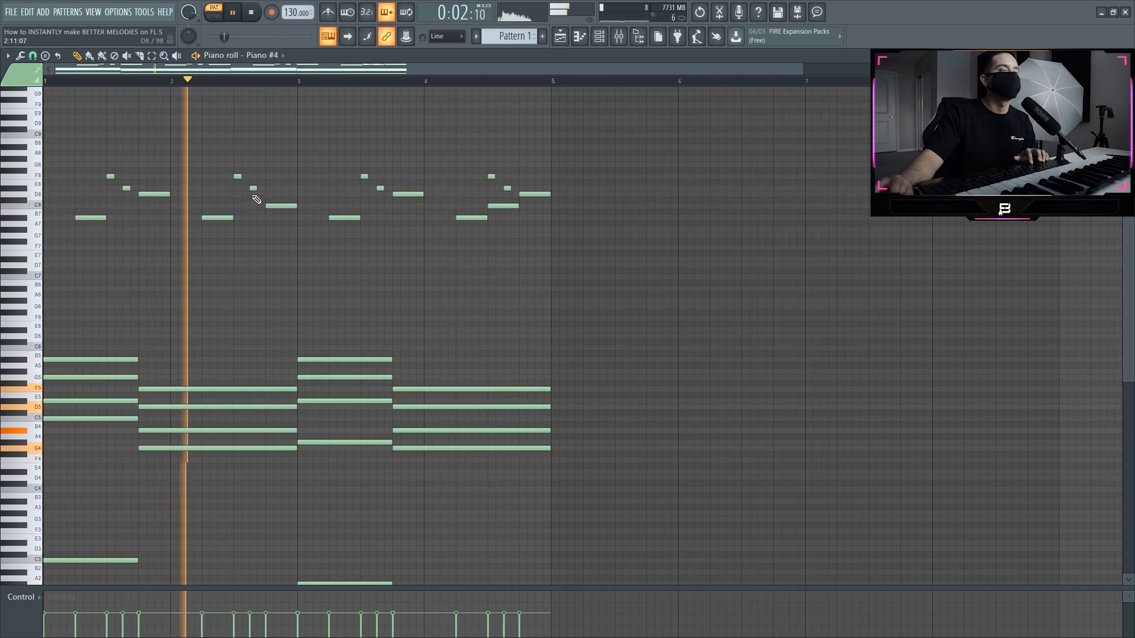
- Raise the C8 at step 13 of bar 2 to D8 and delete the C8 at step 9 of bar 4
key("space")
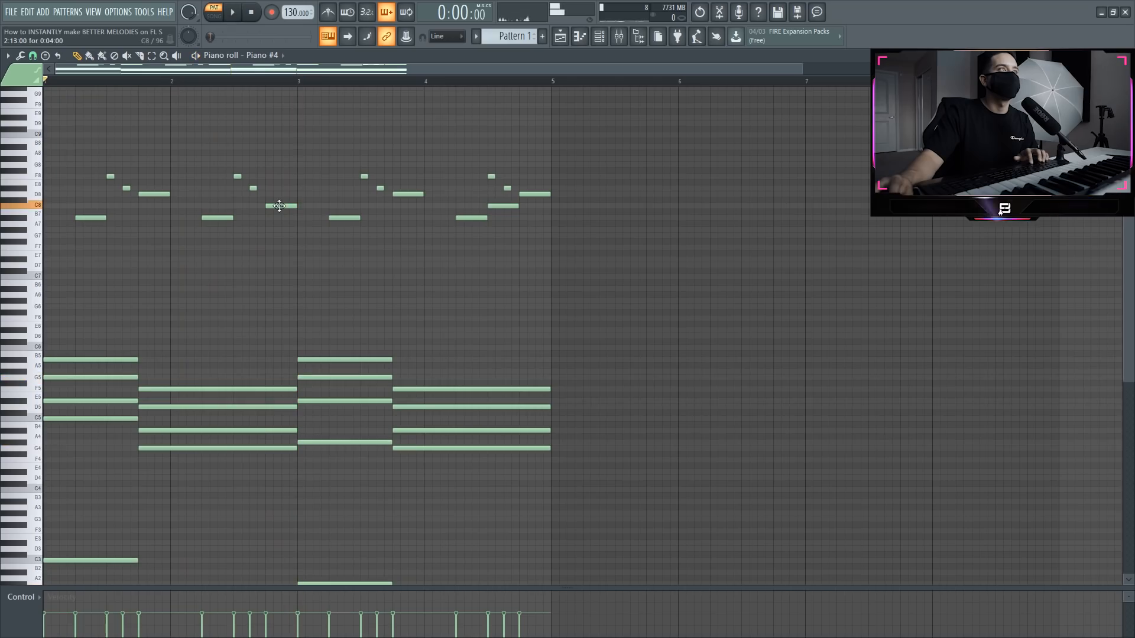
key("space")
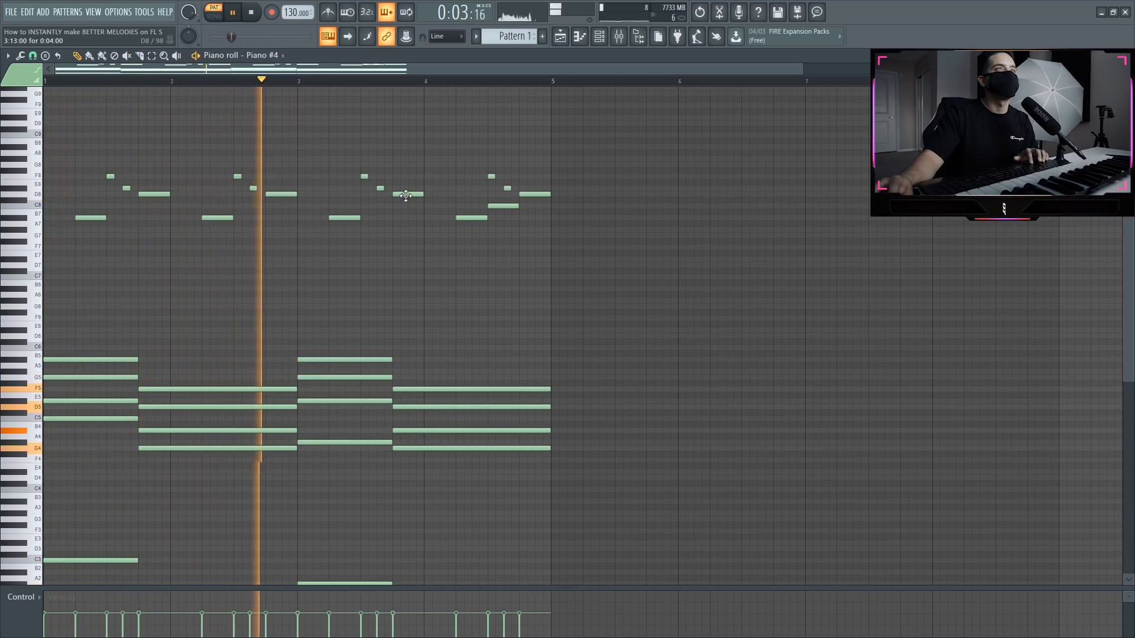
right_click(503, 205)
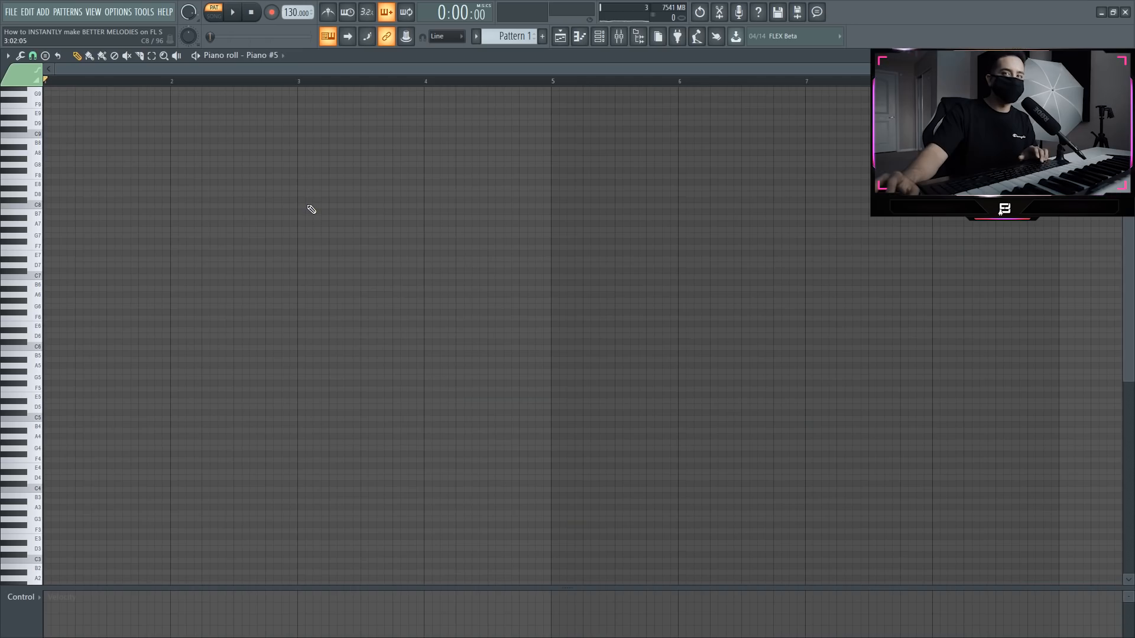
- Enable the metronome and start a melody in bar 1 with four-step G7 at step 1, four-step D#7 at step 5 and eight-step C7 at step 9
scroll(241, 266, "down", 1)
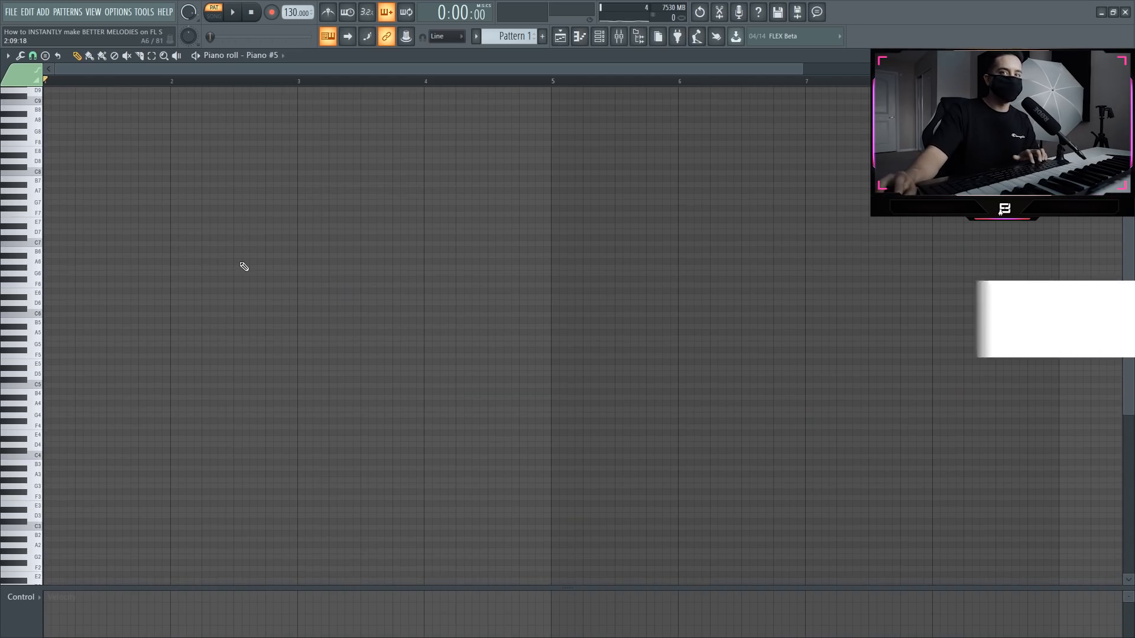
scroll(39, 282, "up", 1)
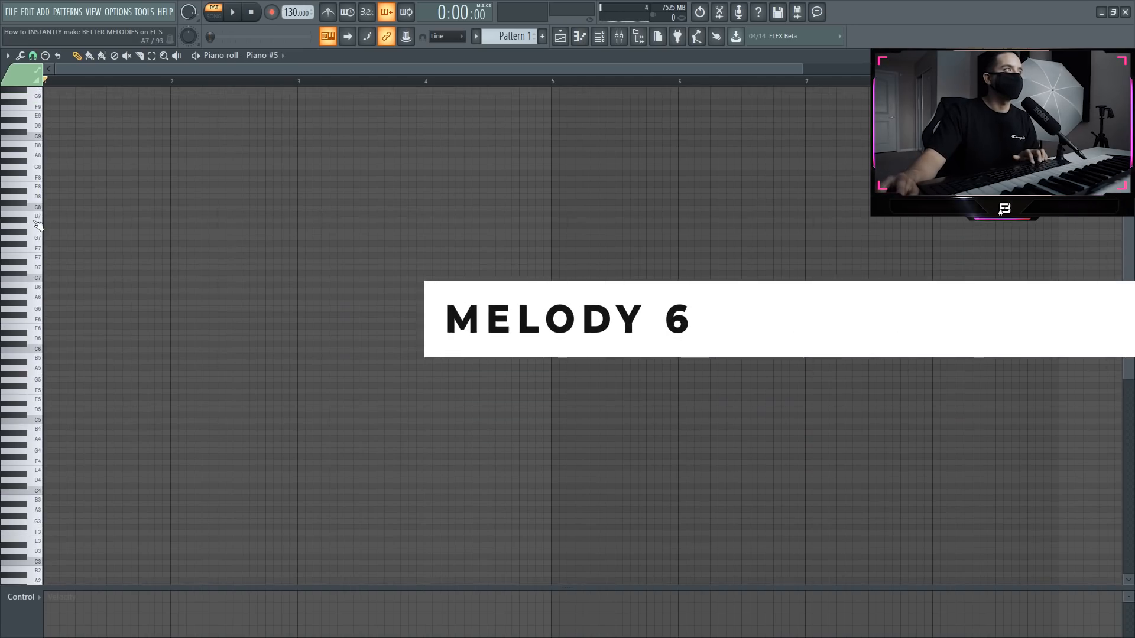
left_click_drag(72, 238, 98, 245)
key("space")
left_click(329, 19)
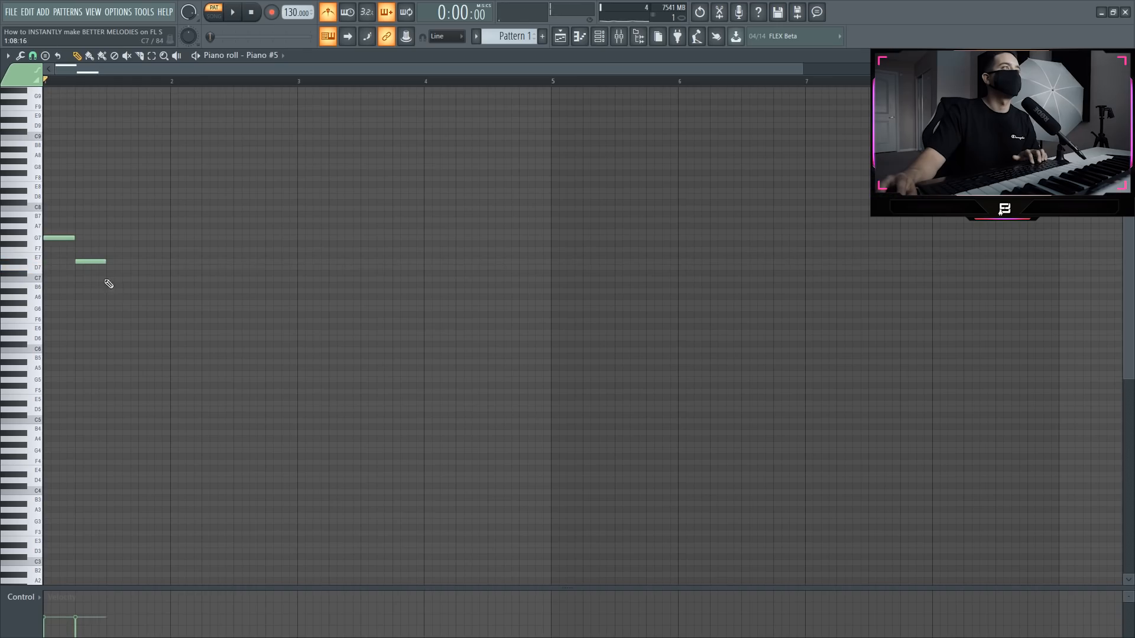
key("space")
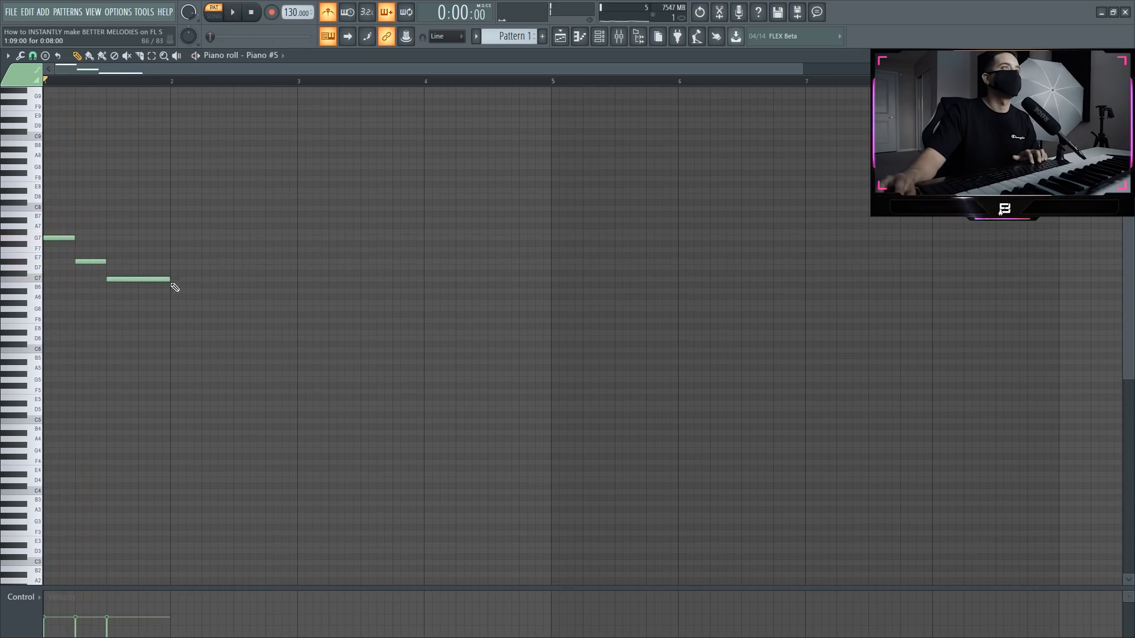
key("ctrl+a")
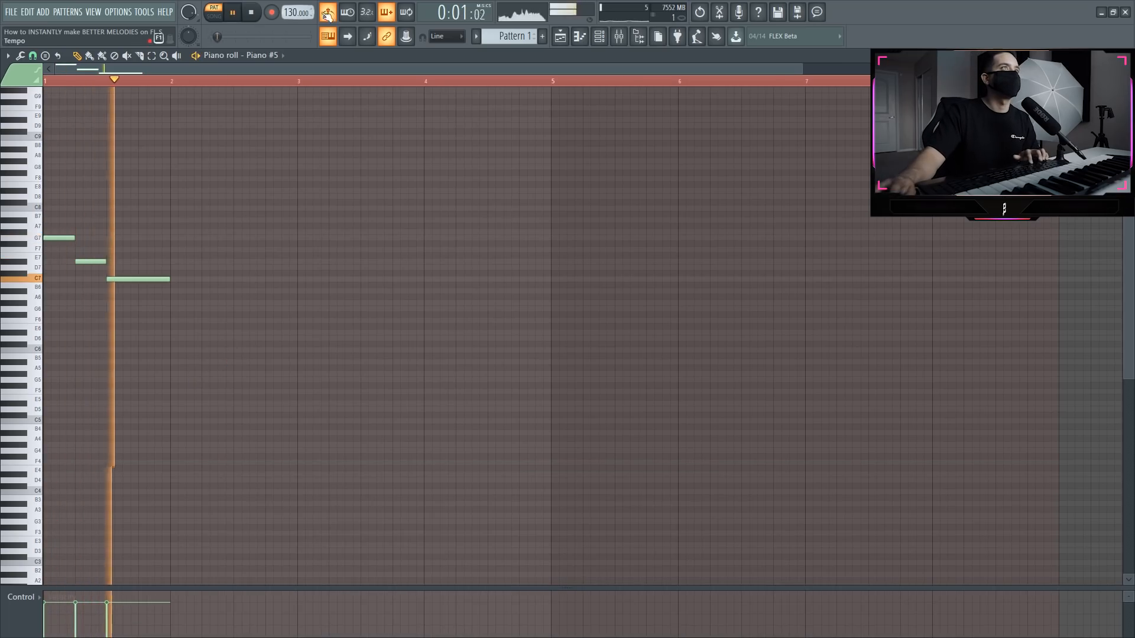
- Shift the C7 to step 13 with a four-step length and lengthen the D#7 to eight steps
left_click_drag(121, 279, 169, 282)
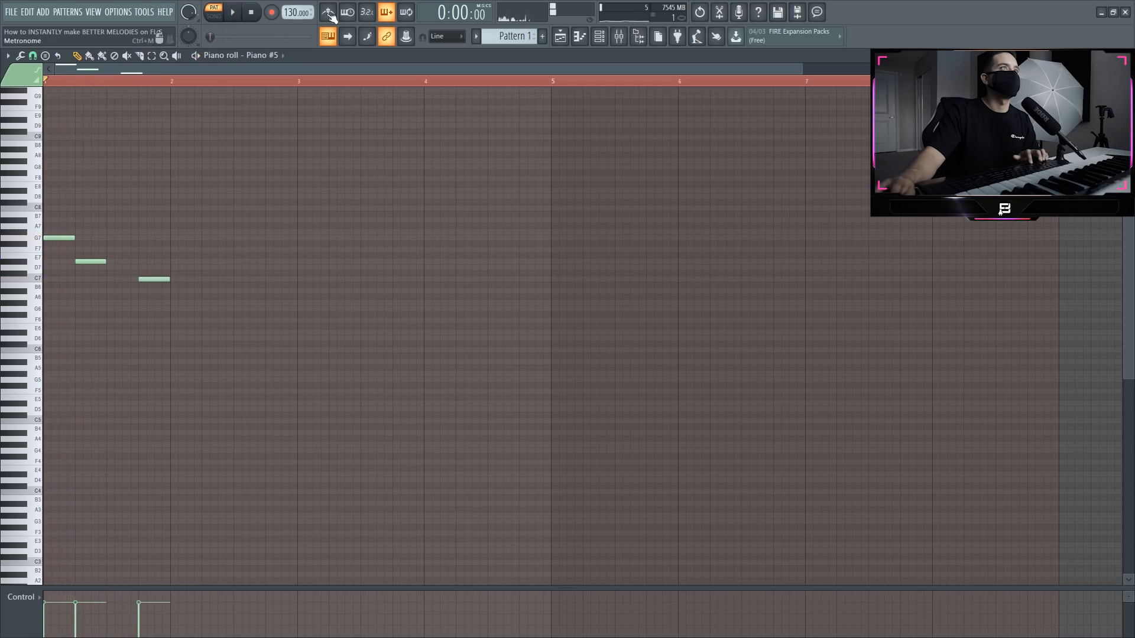
key("space")
left_click_drag(107, 262, 135, 267)
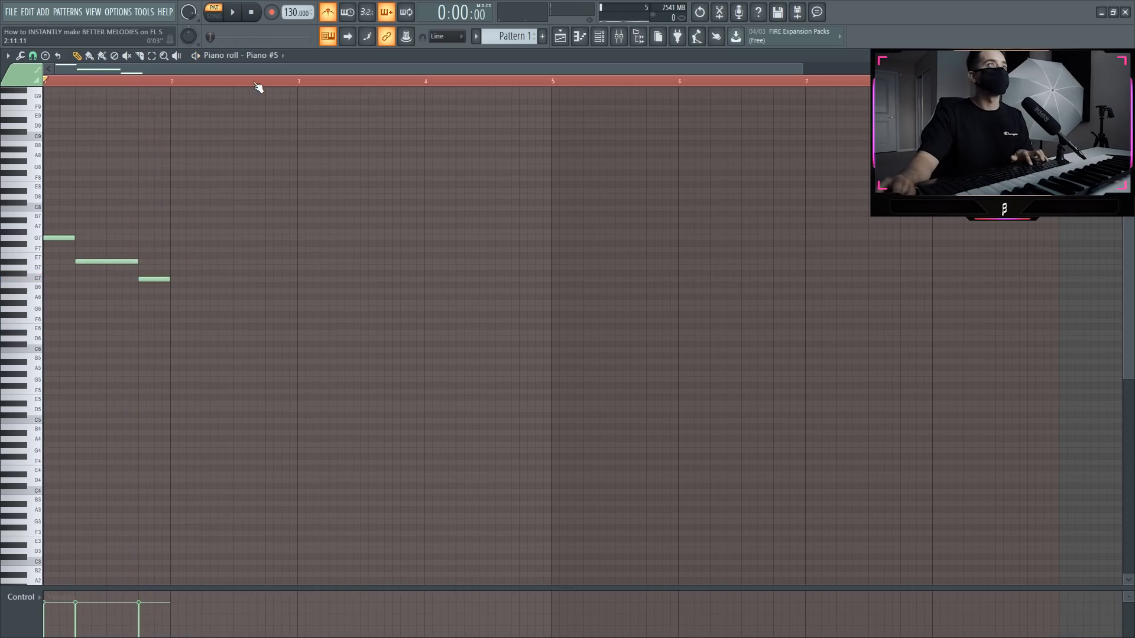
- Duplicate the three-note phrase of bar 1 into bar 2 and play the pattern
key("ctrl+z")
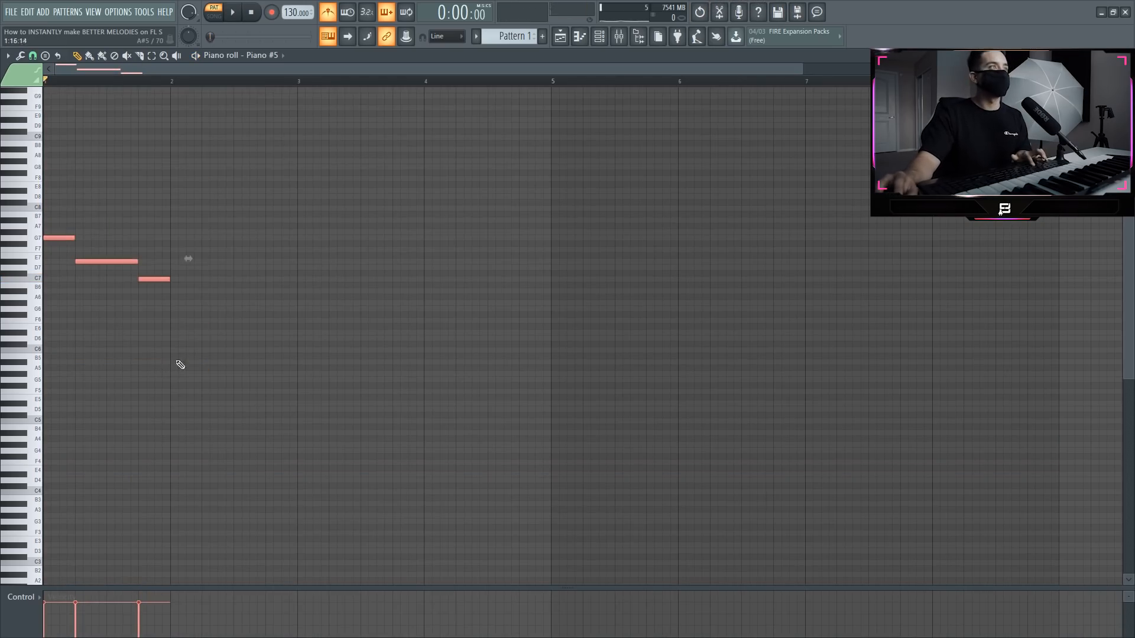
key("space")
left_click_drag(211, 260, 224, 258)
left_click(264, 248, "ctrl")
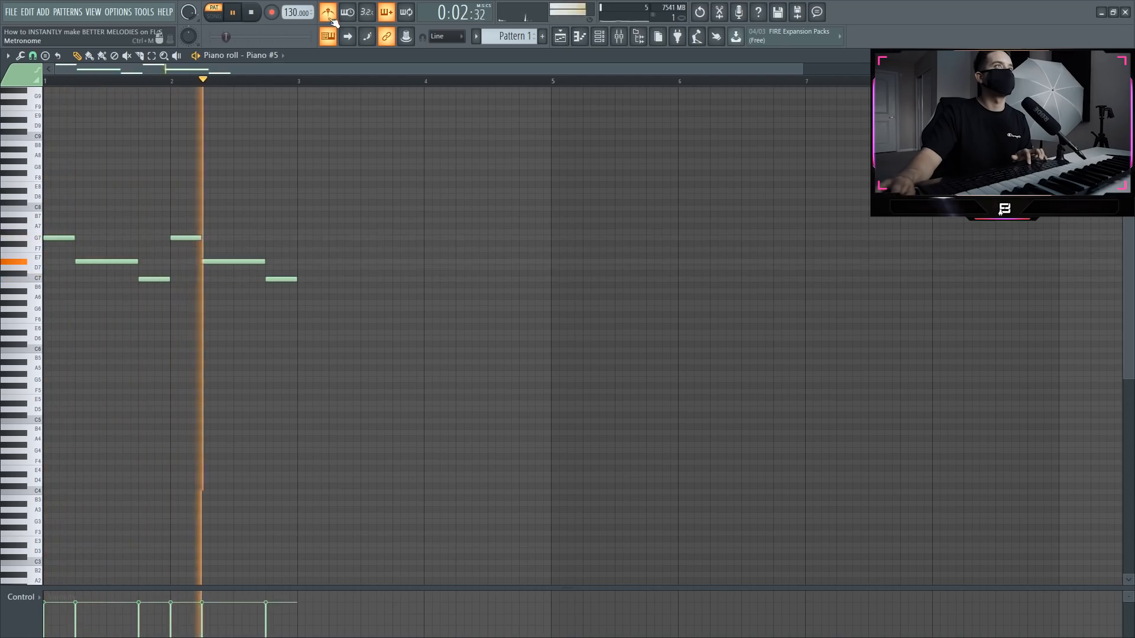
- Write G#7, G7 and F7 in bar 3 and G7, F7 and D#7 in bar 4, removing the closing C7
key("space")
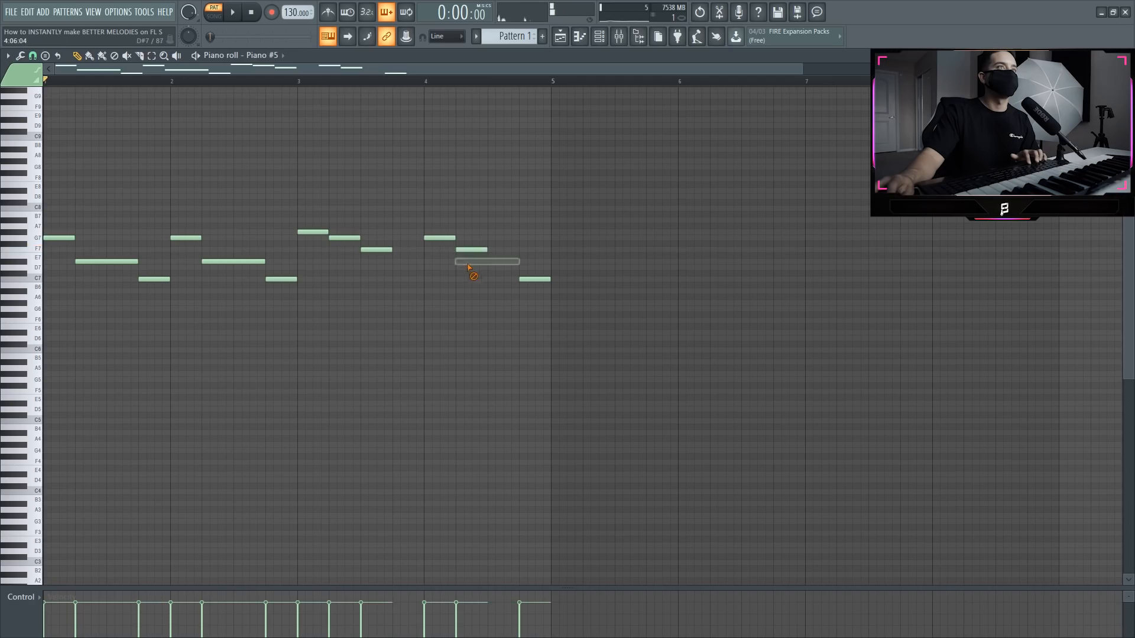
right_click(536, 278)
left_click_drag(518, 261, 550, 262)
- Lengthen the G7 in bar 3 and the F7 in bar 4 to eight steps, with four-step F7 and D#7 at step 13 of those bars
left_click_drag(391, 249, 423, 250)
key("space")
key("space")
mouse_move(423, 249)
left_mouse_down()
mouse_move(391, 249)
mouse_move(407, 249)
left_mouse_up()
key("alt+l")
key("Return")
scroll(118, 269, "down", 2)
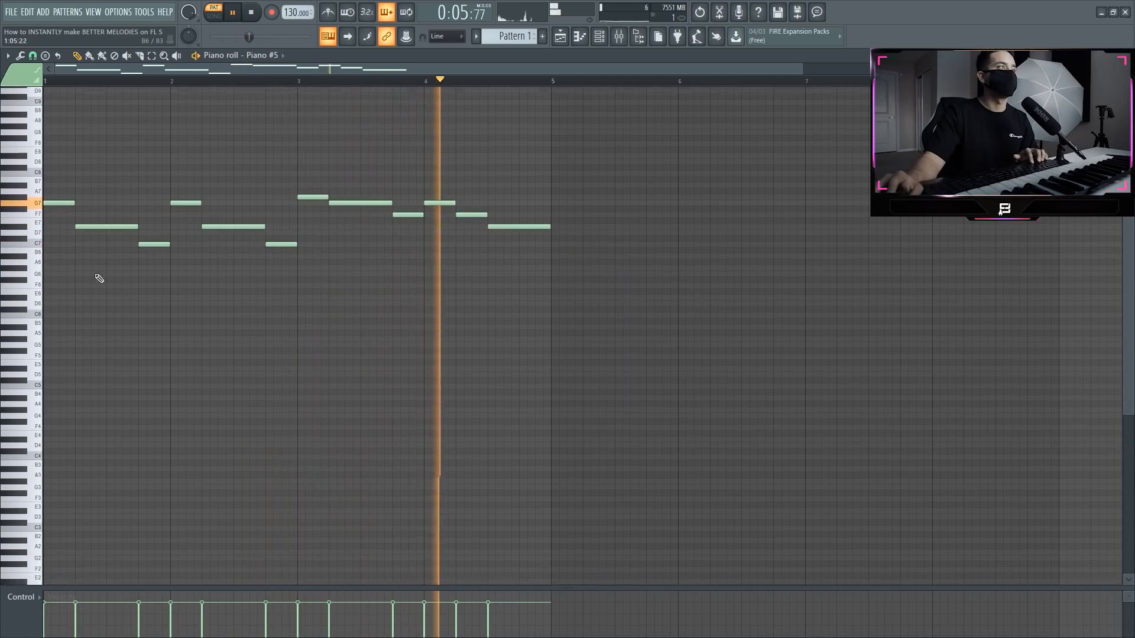
left_click_drag(539, 226, 516, 217)
key("space")
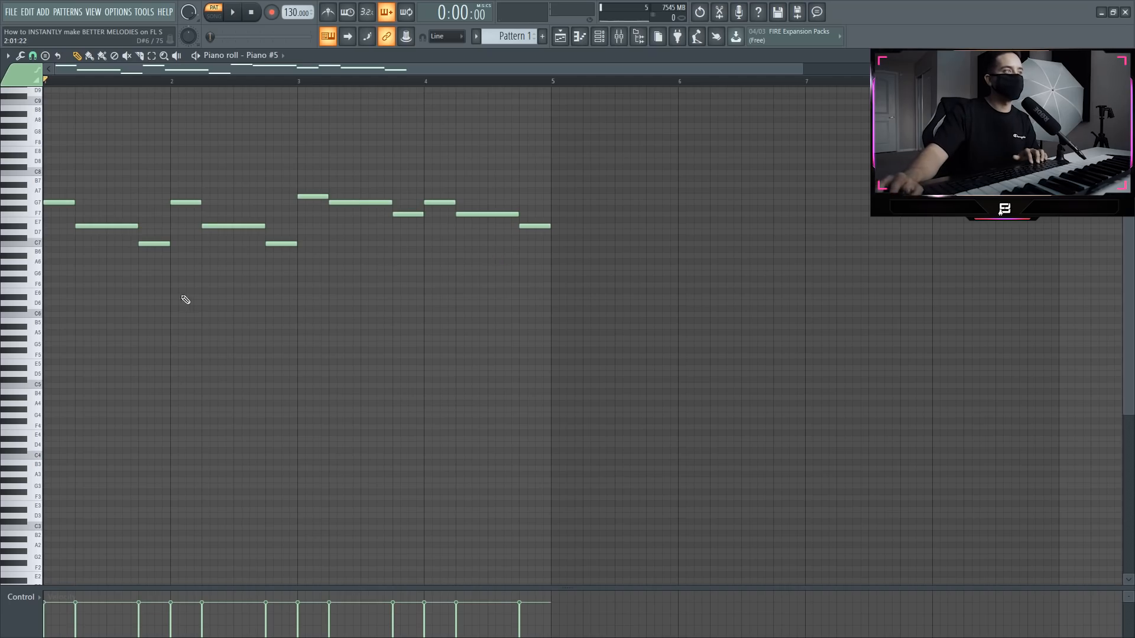
- Add one-bar bass notes under the melody: G#2 in bars 1 and 2, C3 in bar 3 and A#2 in bar 4
scroll(184, 300, "down", 1)
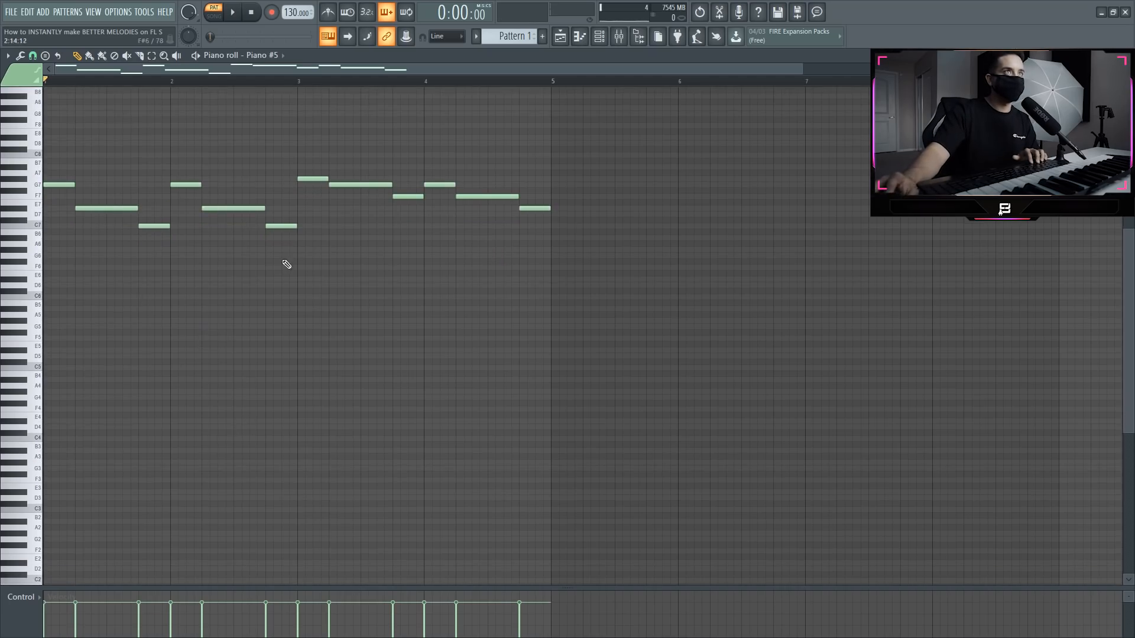
scroll(53, 489, "down", 3)
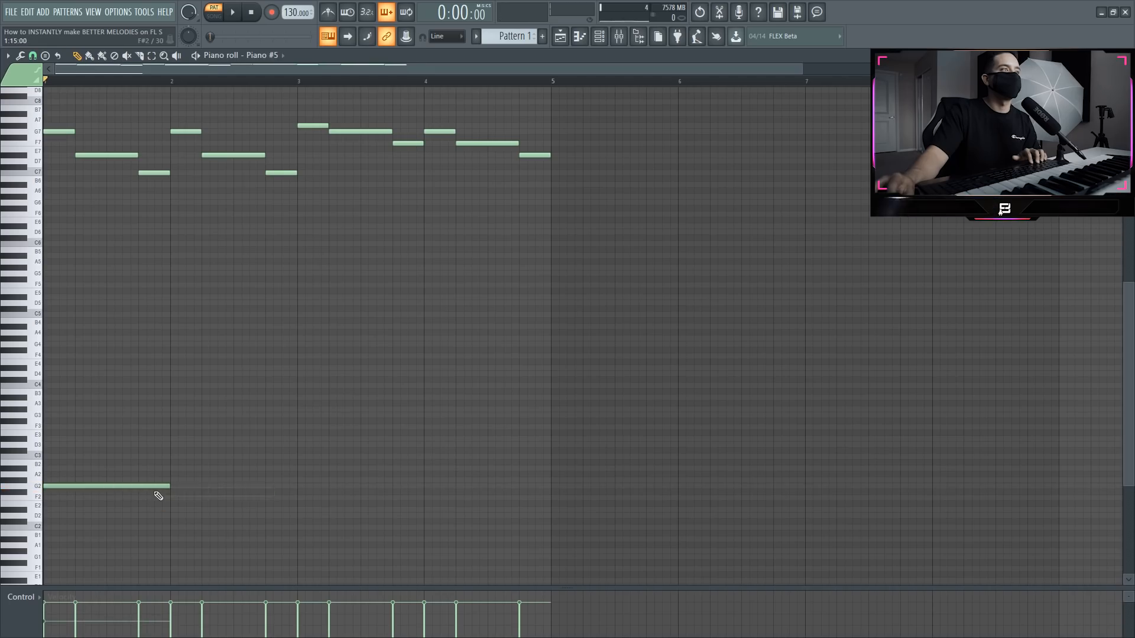
key("space")
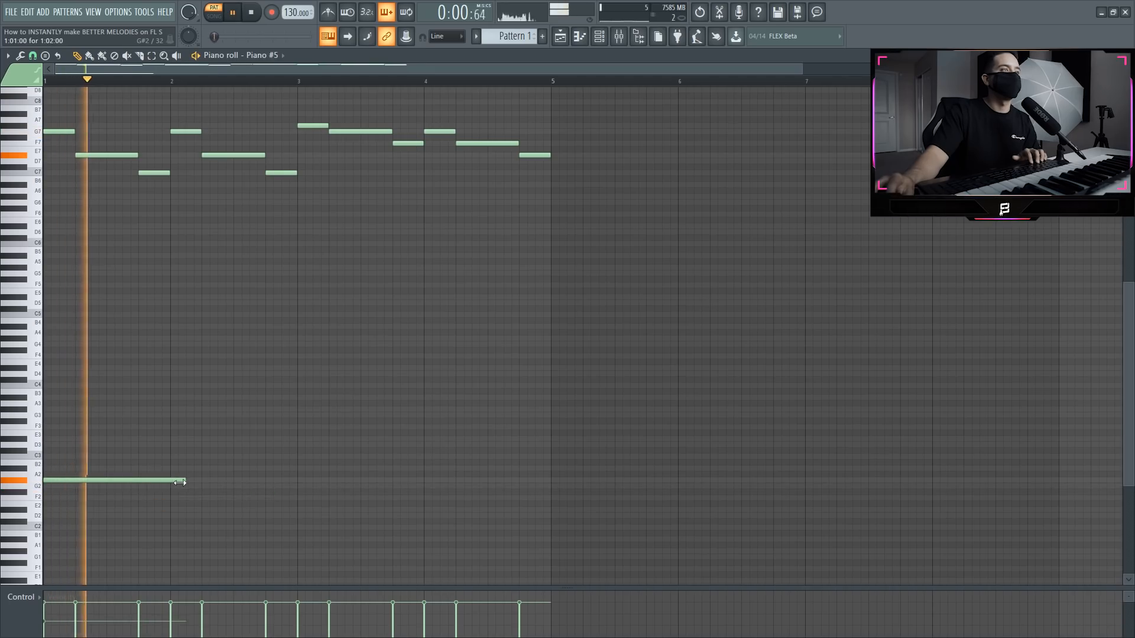
left_click_drag(170, 481, 295, 479)
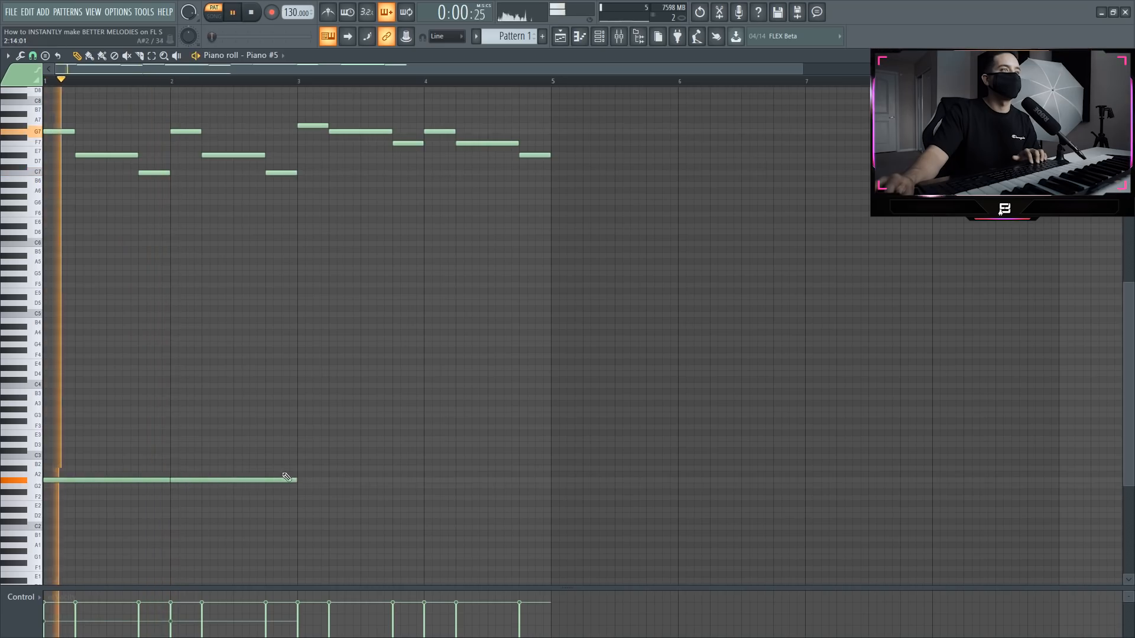
left_click(300, 457)
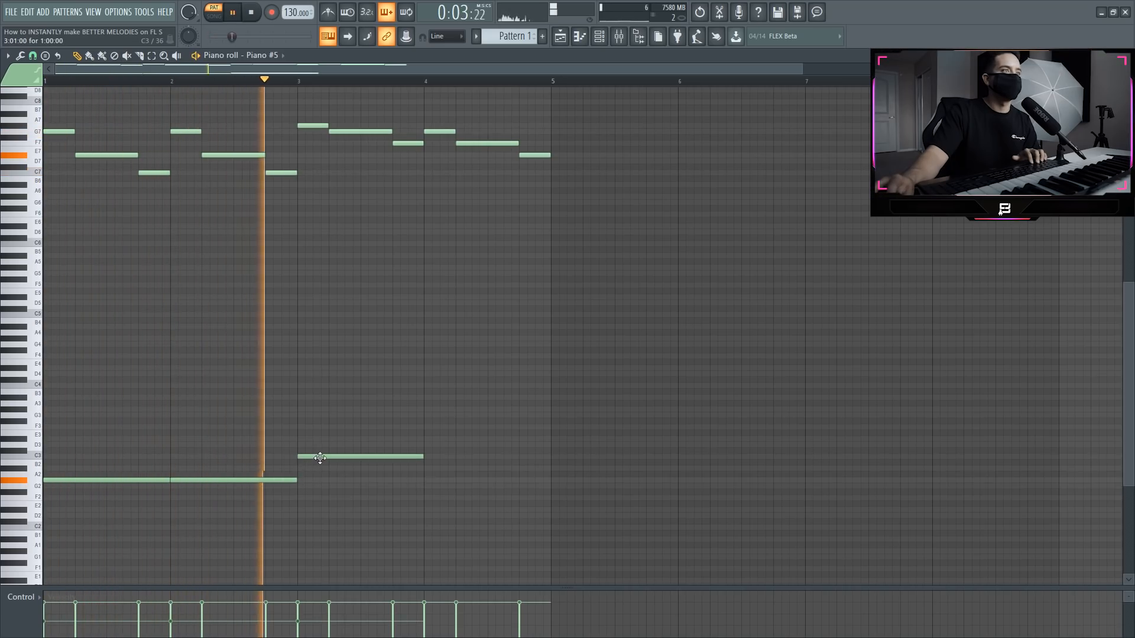
left_click(425, 468)
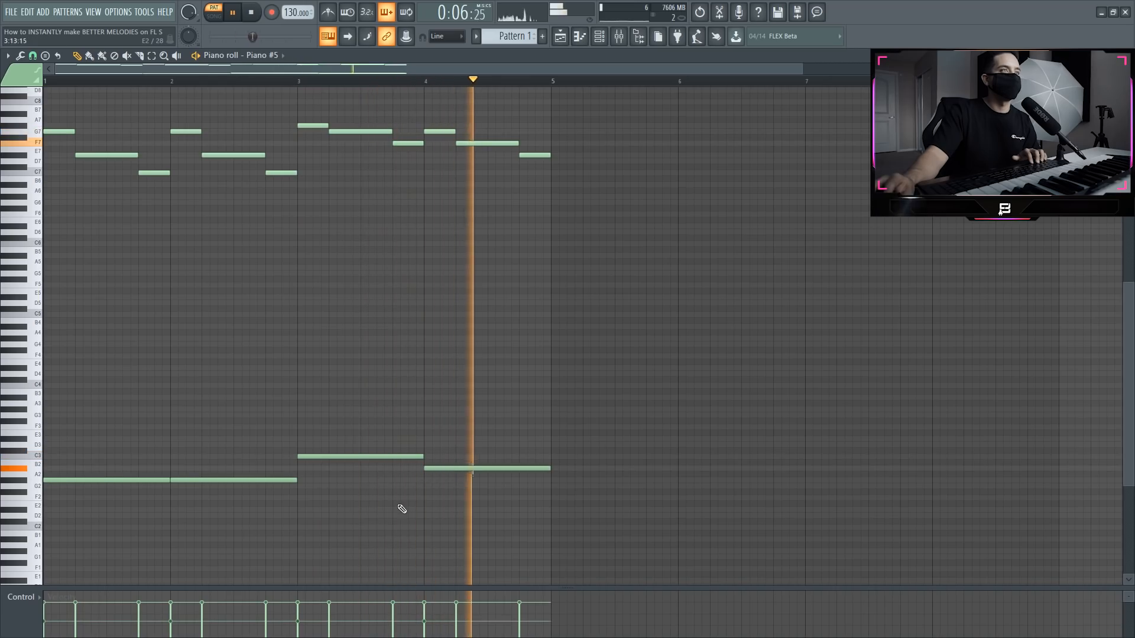
- Raise the velocity of the four bass notes to match the melody notes and audition the pattern
left_click_drag(20, 427, 24, 520, "ctrl")
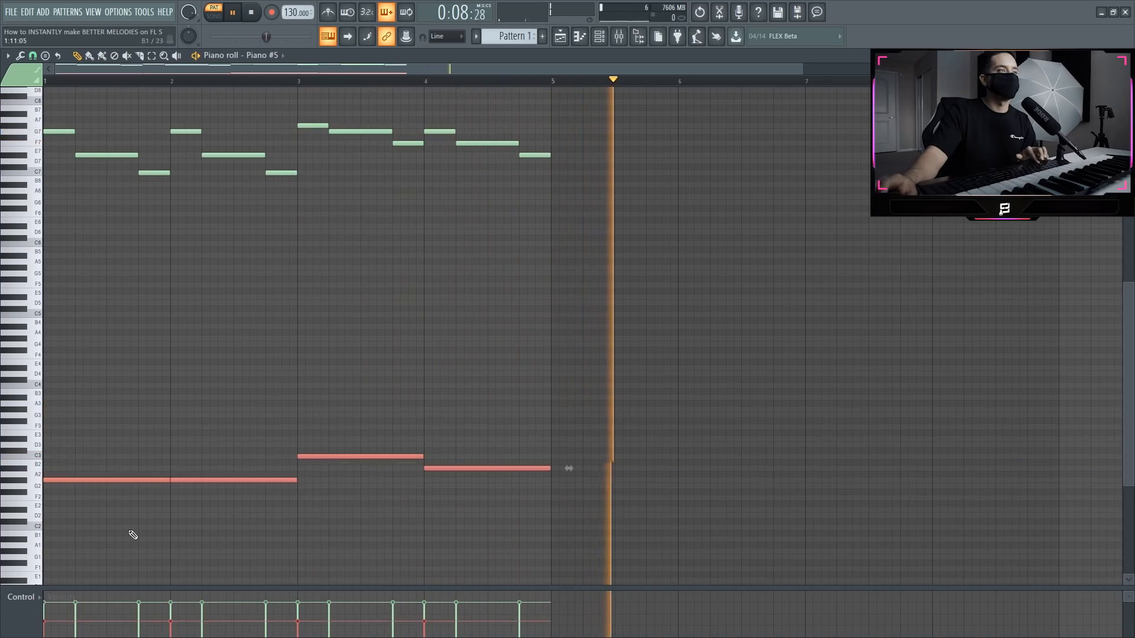
key("space")
key("space")
left_click(267, 379, "ctrl")
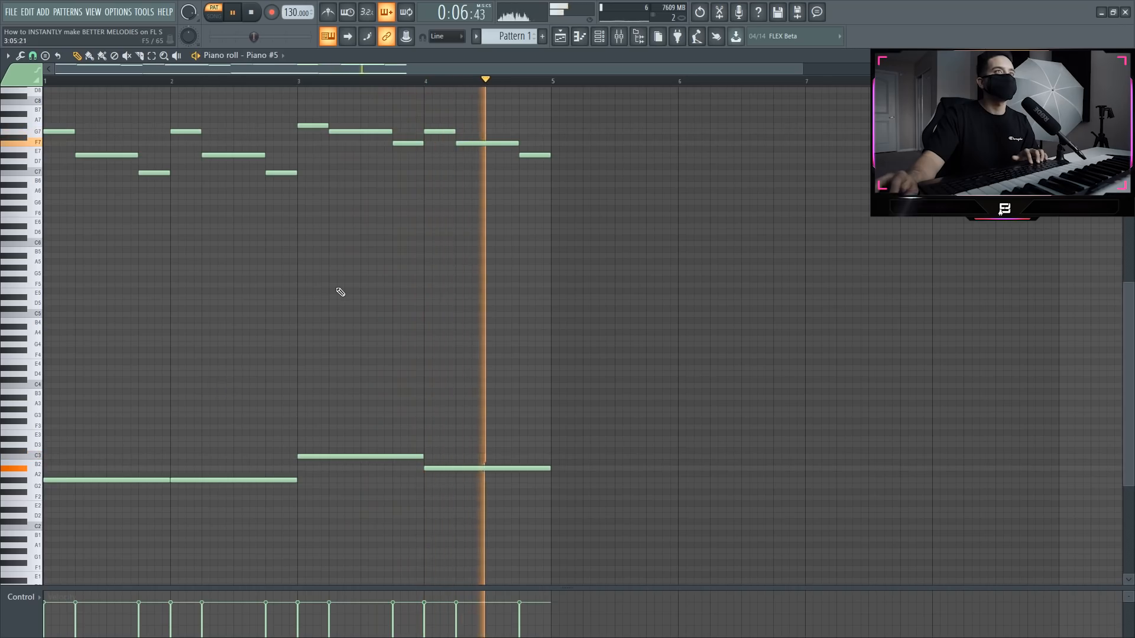
key("space")
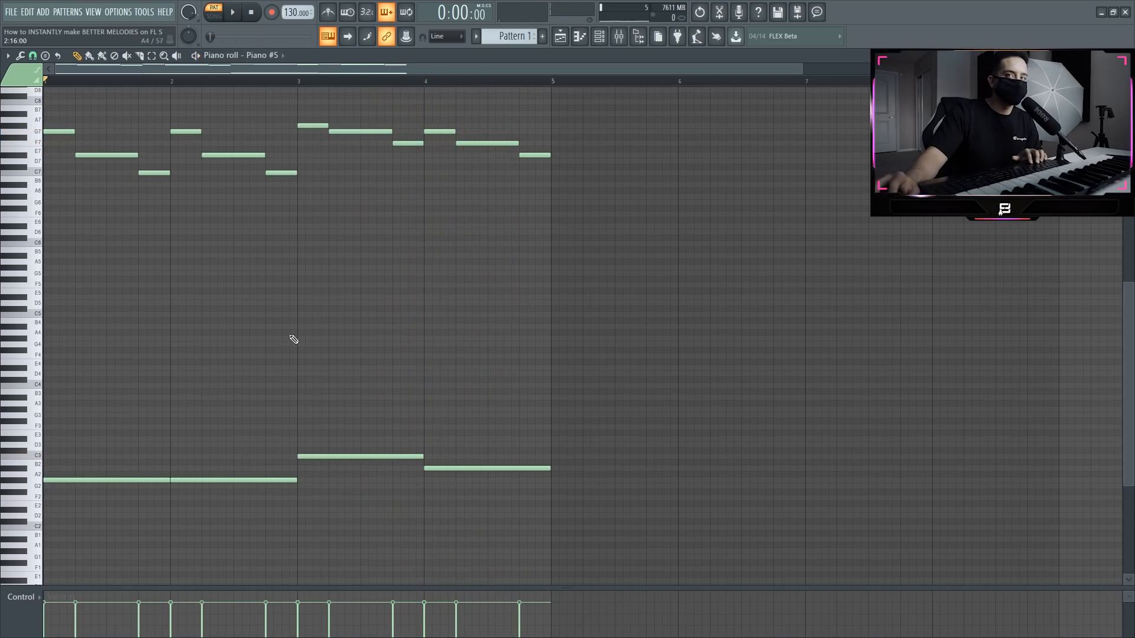
- Copy the four bass notes one octave up and shift the copies two steps later
left_click_drag(43, 408, 88, 492)
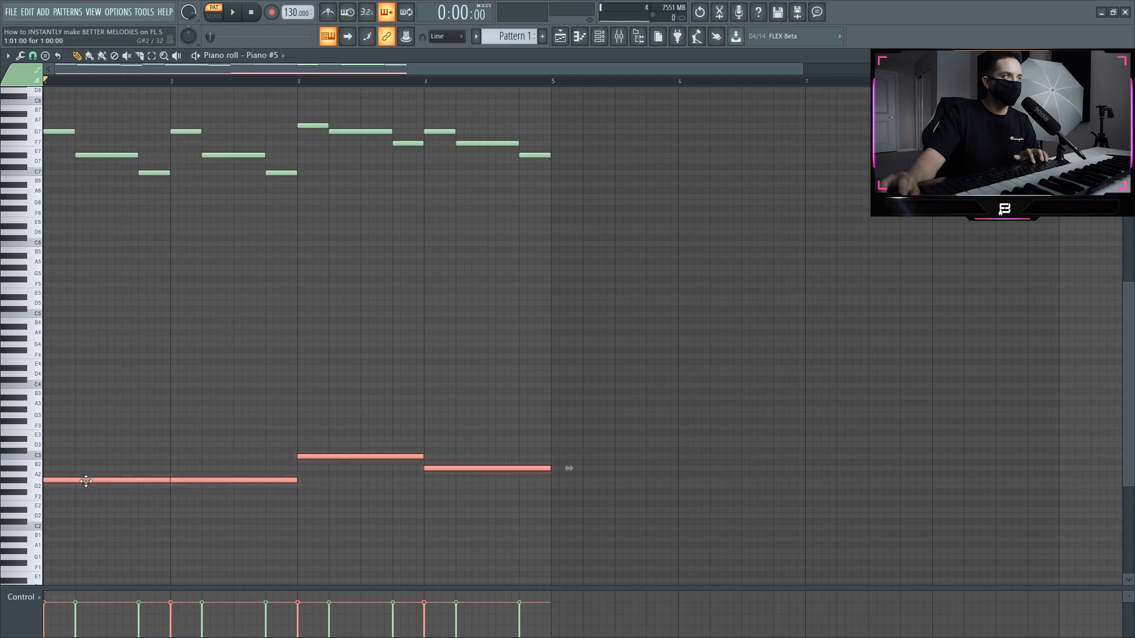
key("ctrl+shift+Up")
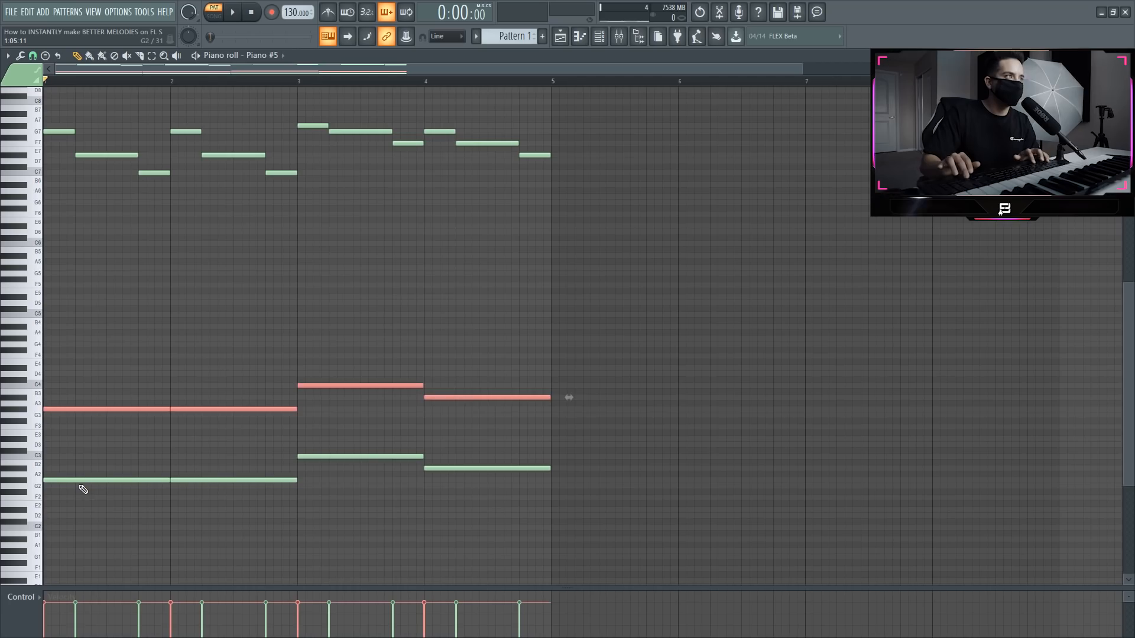
key("space")
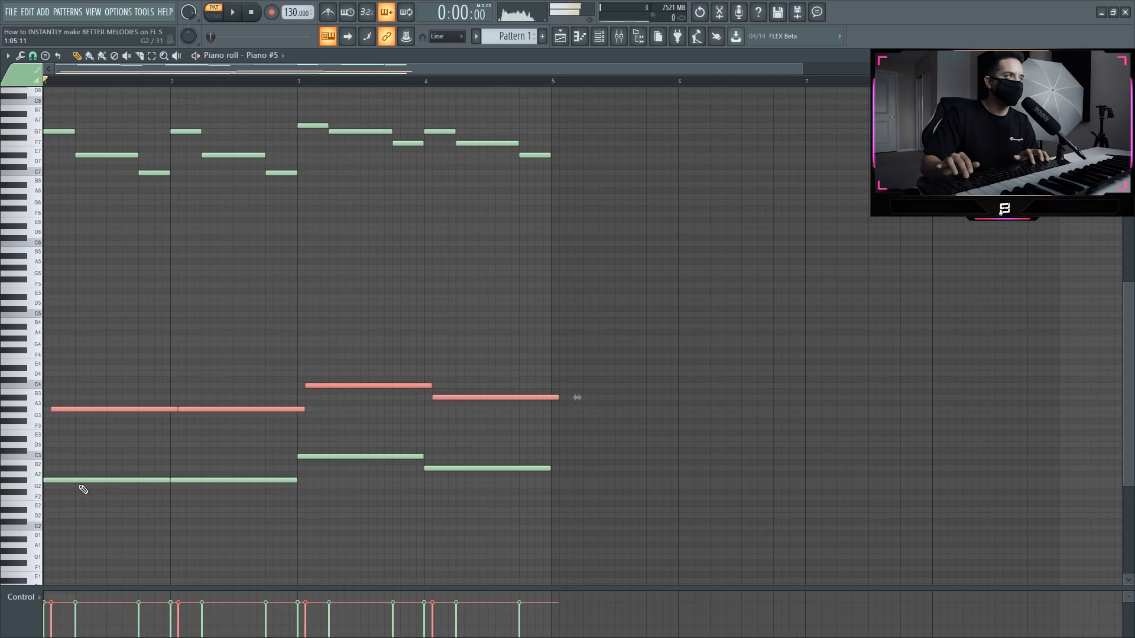
key("space")
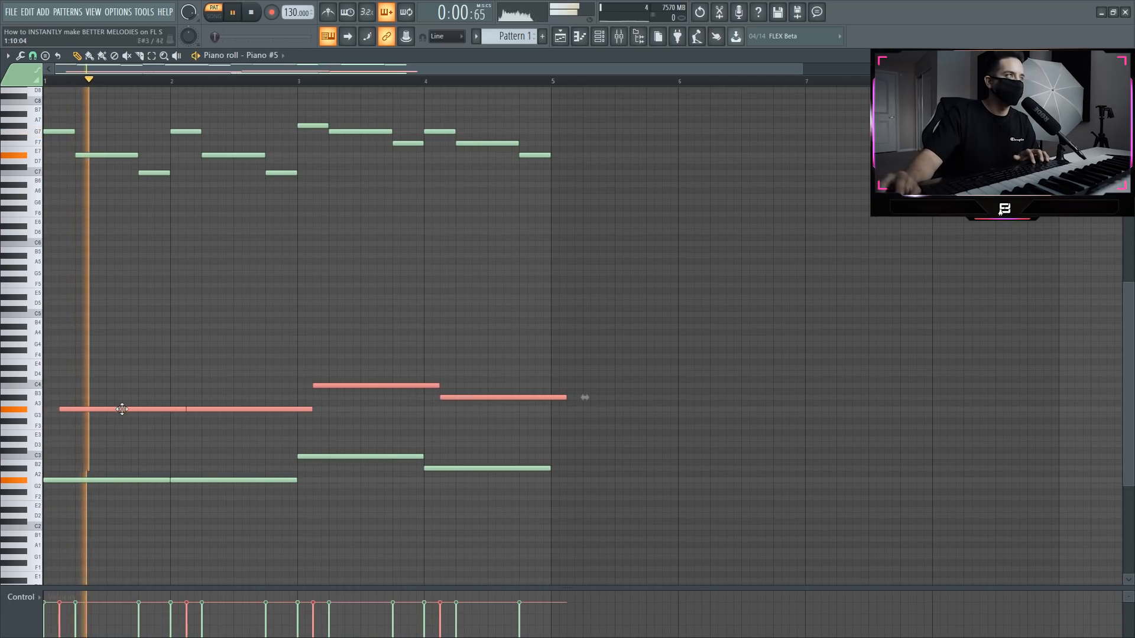
- Trim the last delayed octave note, A#3, to the end of bar 4 and play the pattern
left_click(466, 424, "ctrl")
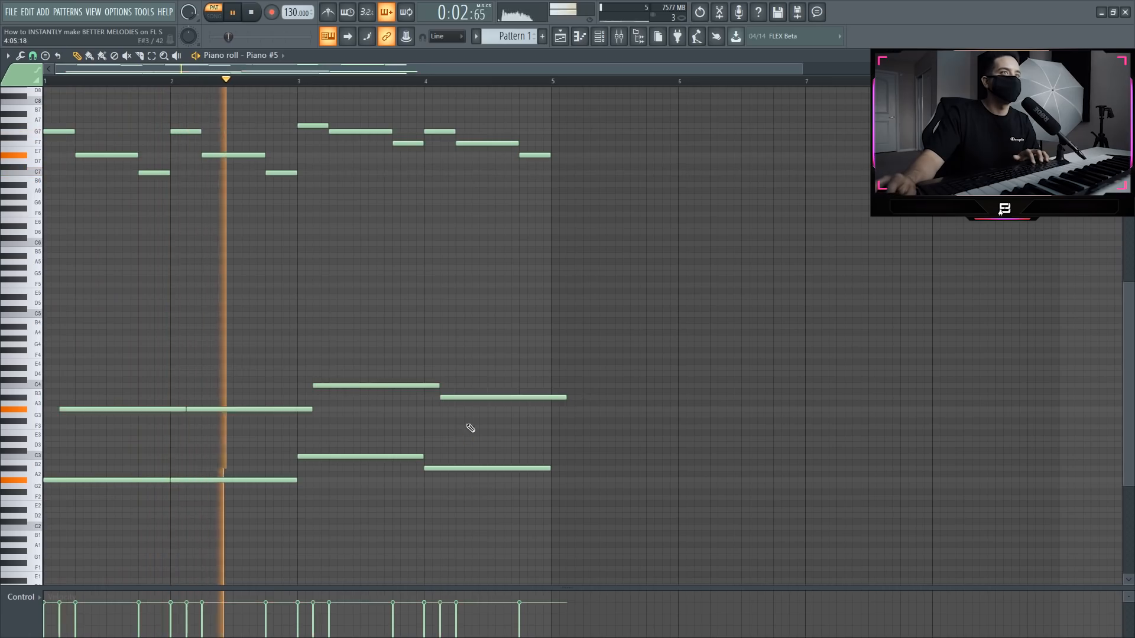
left_click_drag(565, 398, 550, 397)
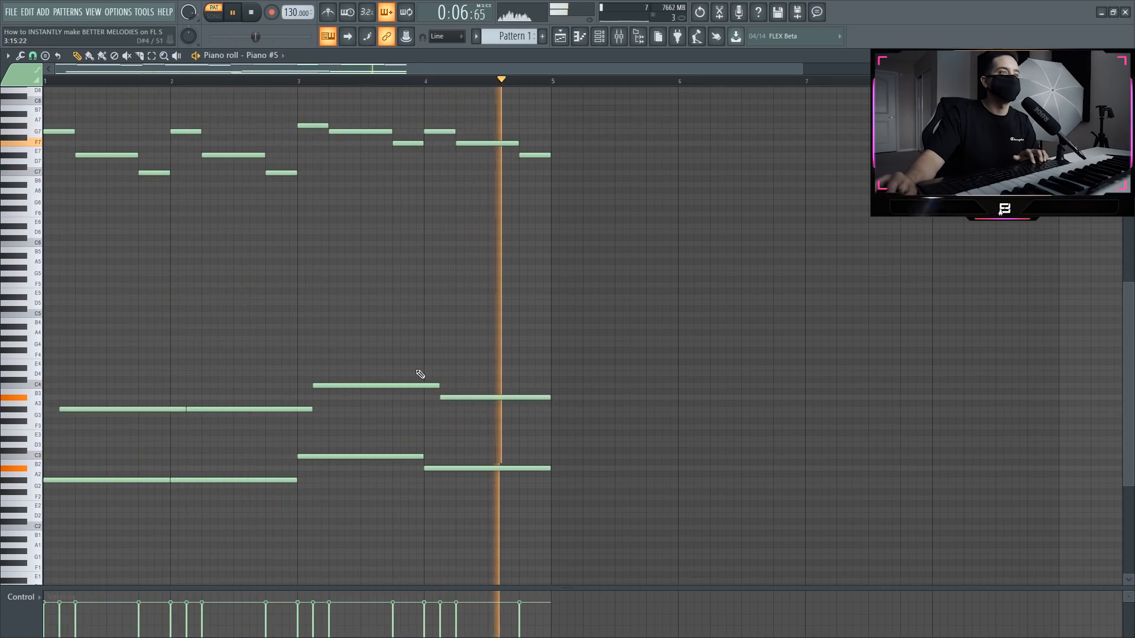
key("space")
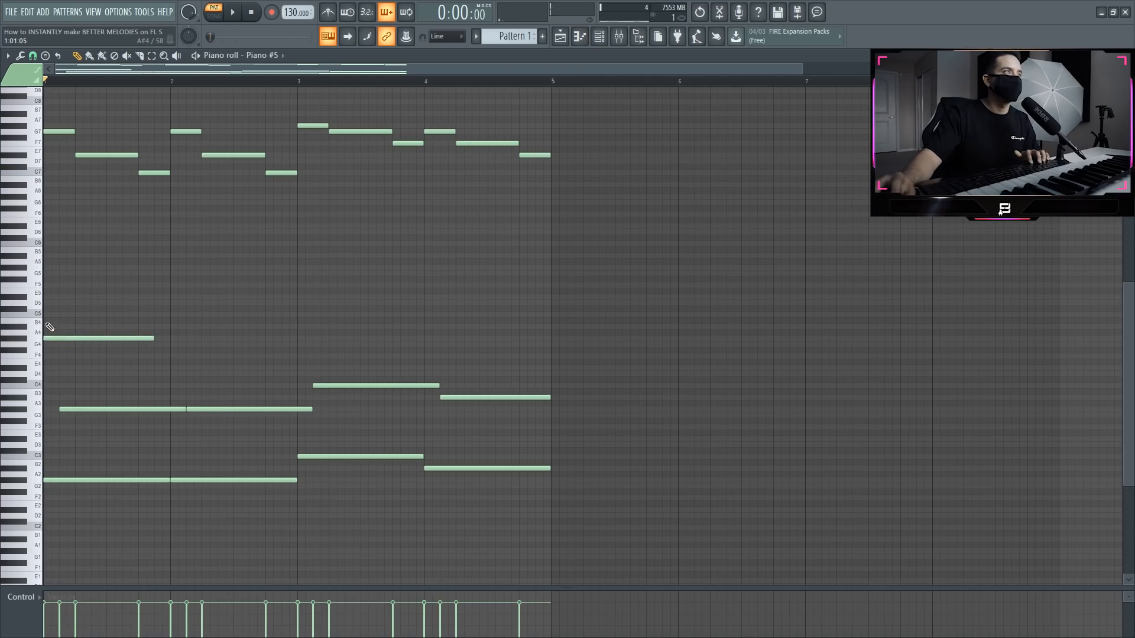
- Add one-bar chord notes G#4 and C5 in bar 1 and duplicate the pair into bar 2
key("space")
left_click_drag(150, 303, 159, 342)
key("space")
key("space")
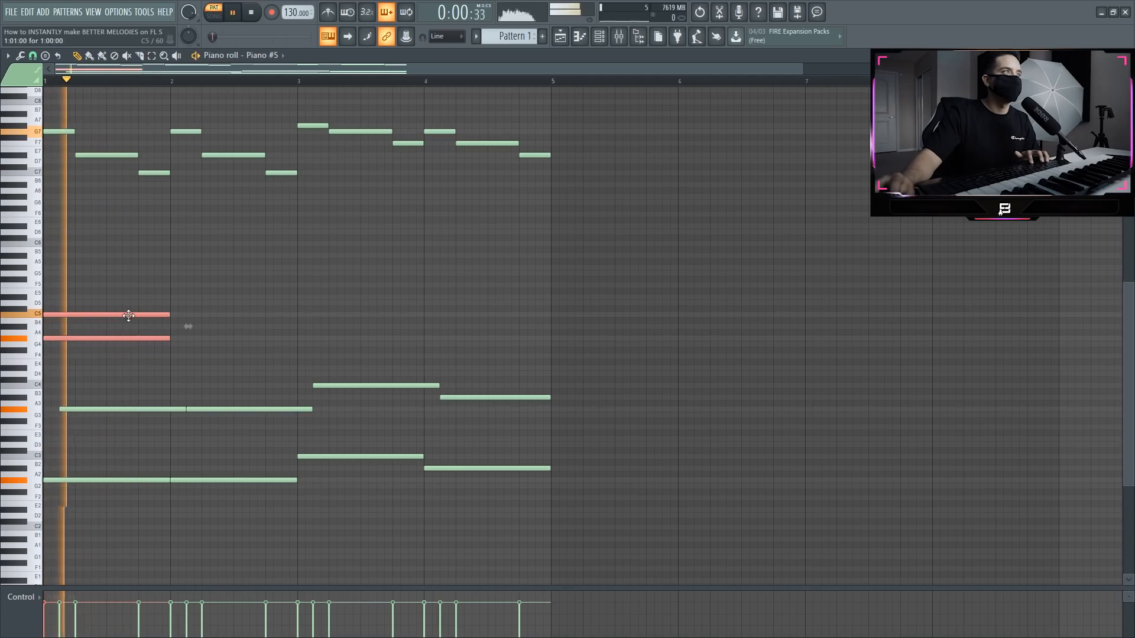
key("ctrl+b")
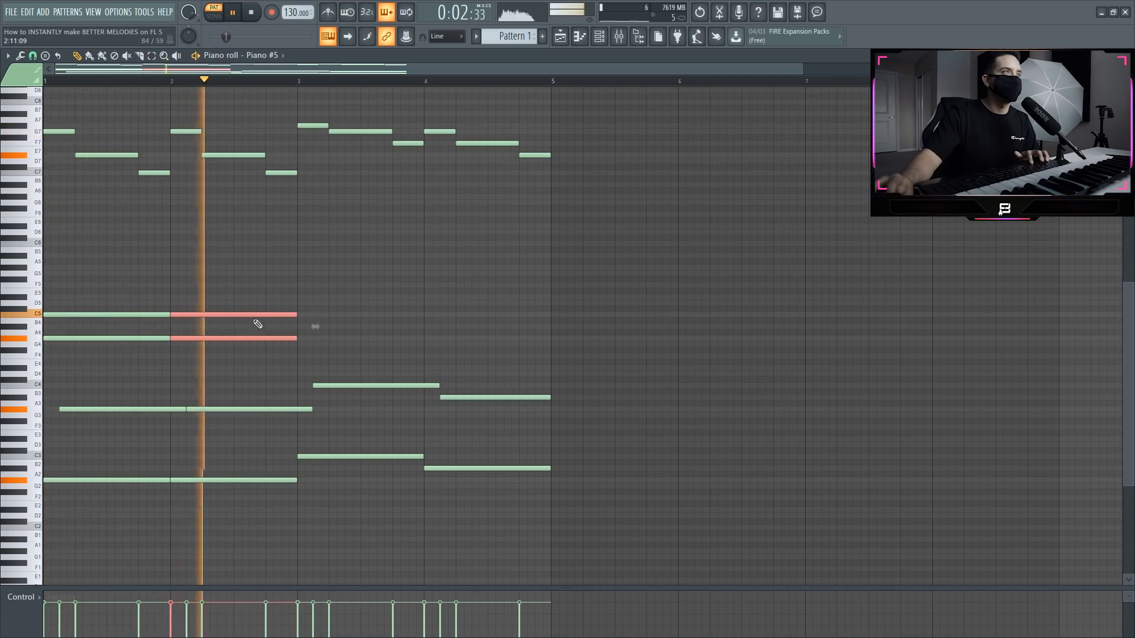
- Try raising bar 2's G#4 chord note to D#5, audition it and return the note to G#4
key("space")
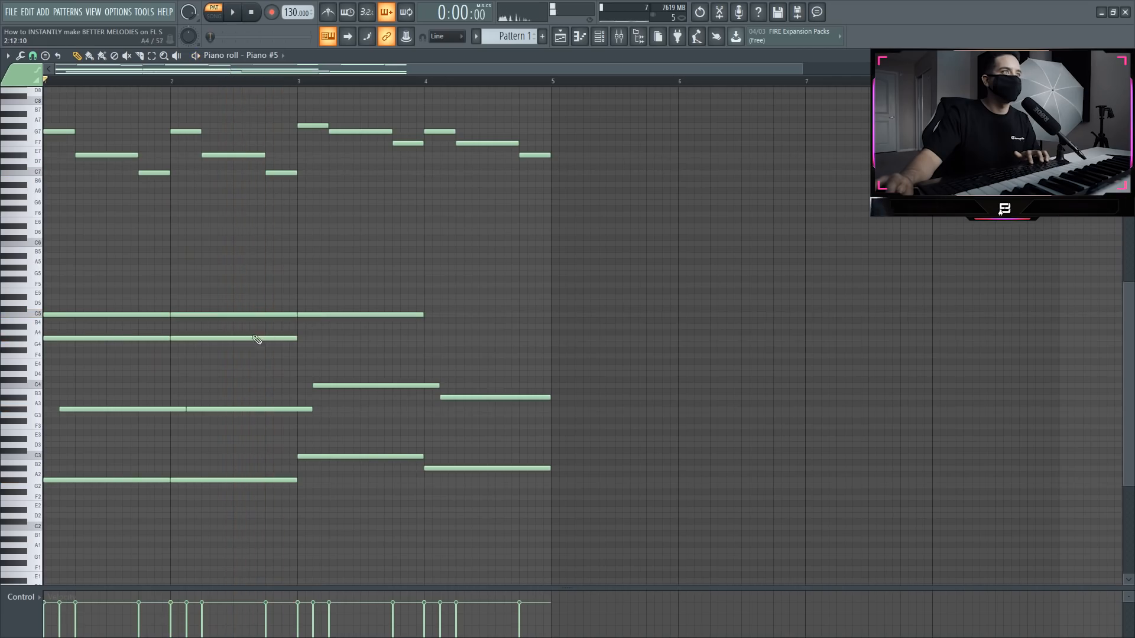
left_click_drag(249, 338, 250, 296)
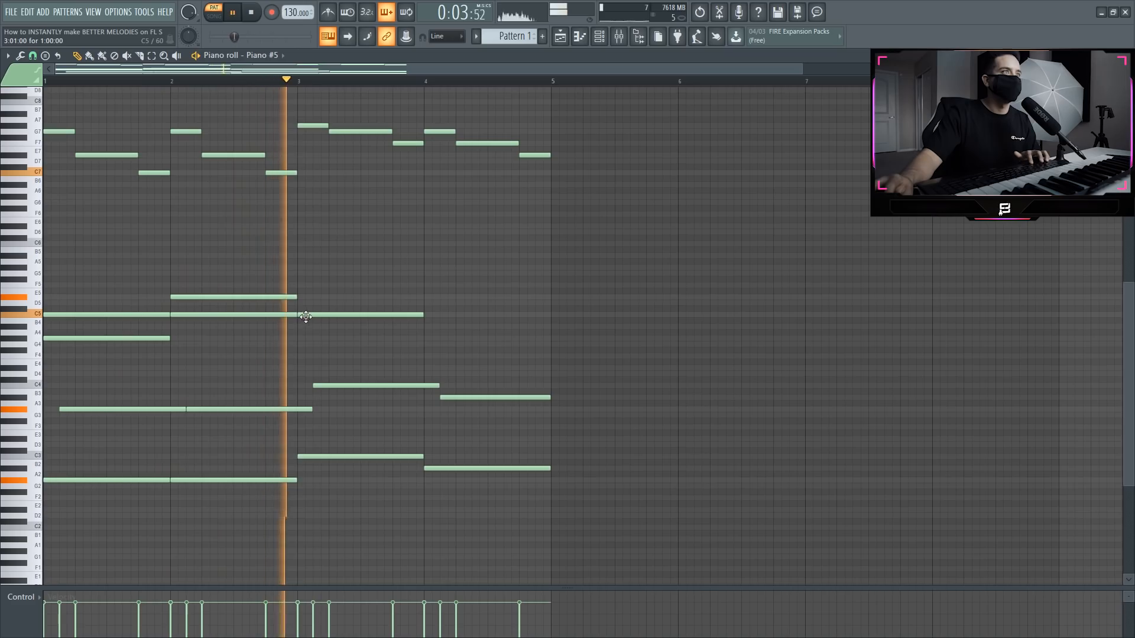
key("space")
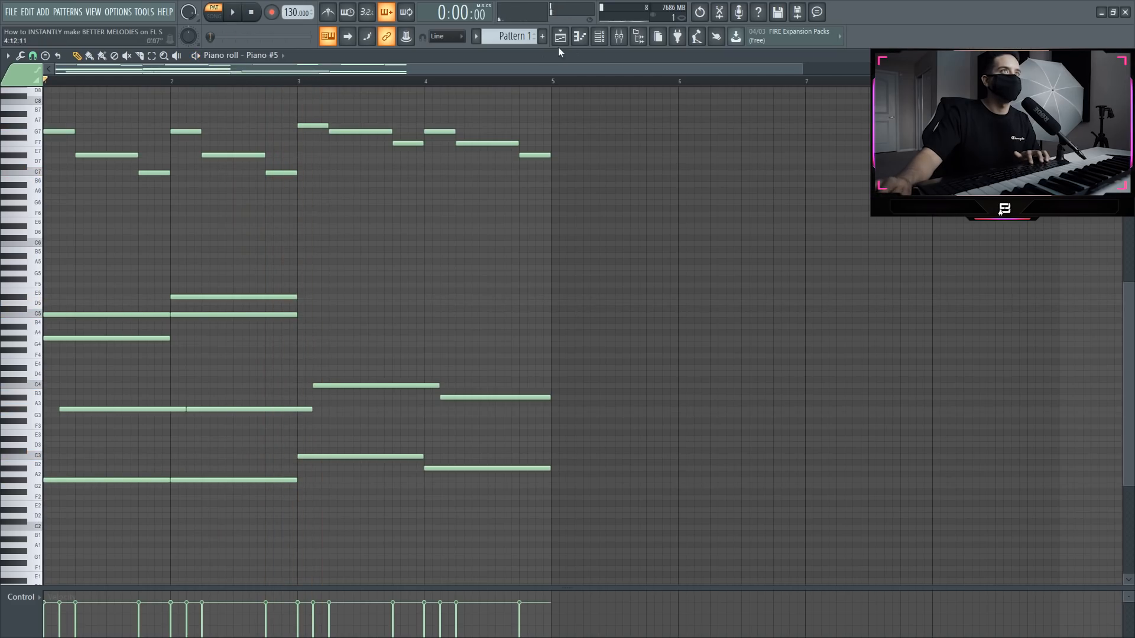
key("space")
left_click_drag(261, 297, 259, 338)
- Add one-bar chord notes C5 and G5 in bar 3 and play the pattern
left_click(299, 313)
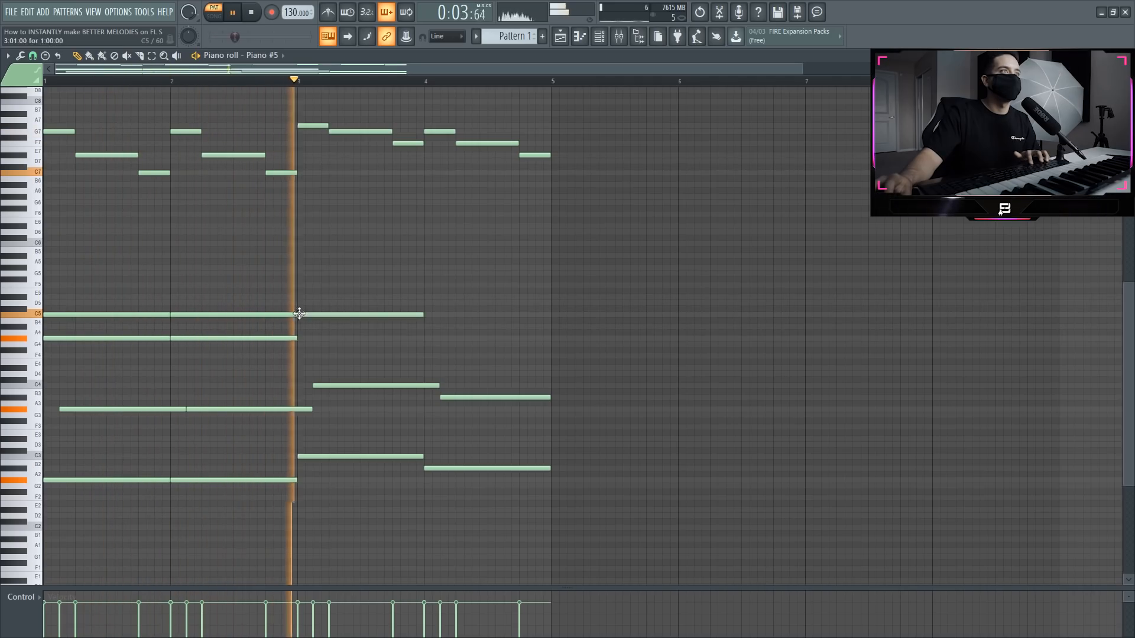
key("space")
left_click(300, 296)
key("space")
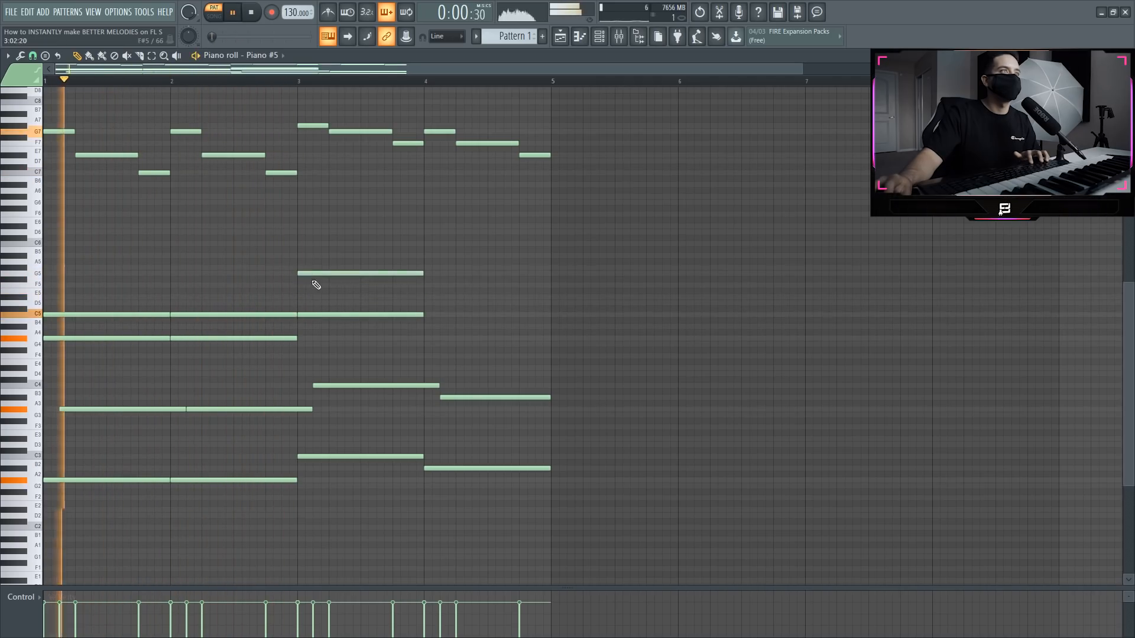
- Add one-bar chord notes F5 and A#4 in bar 4 and audition the pattern
left_click(425, 285)
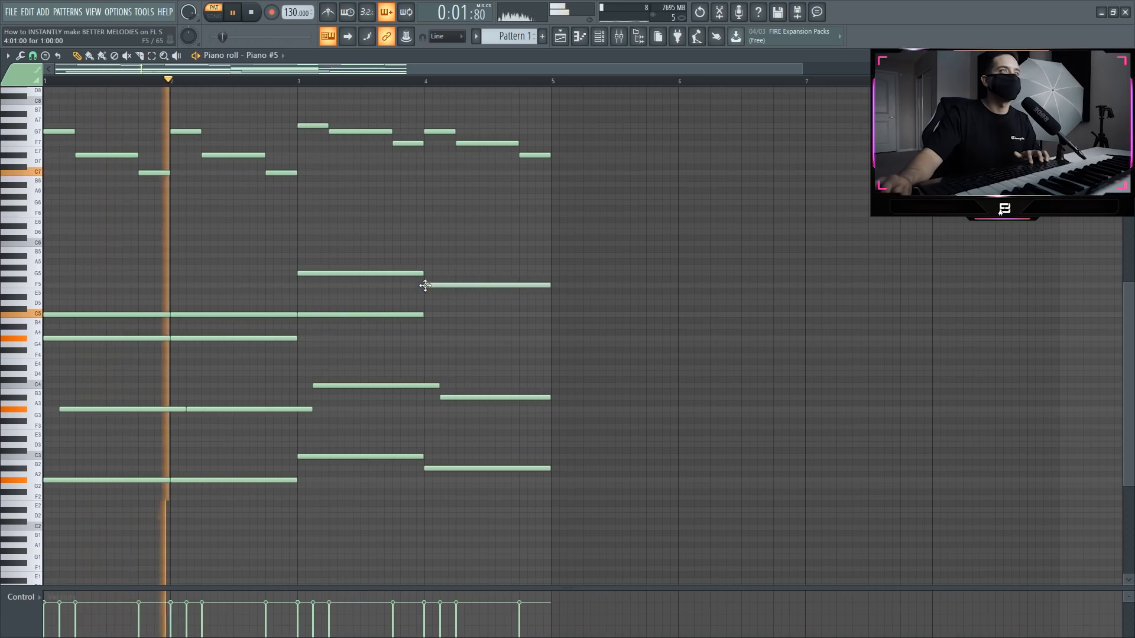
left_click(426, 327)
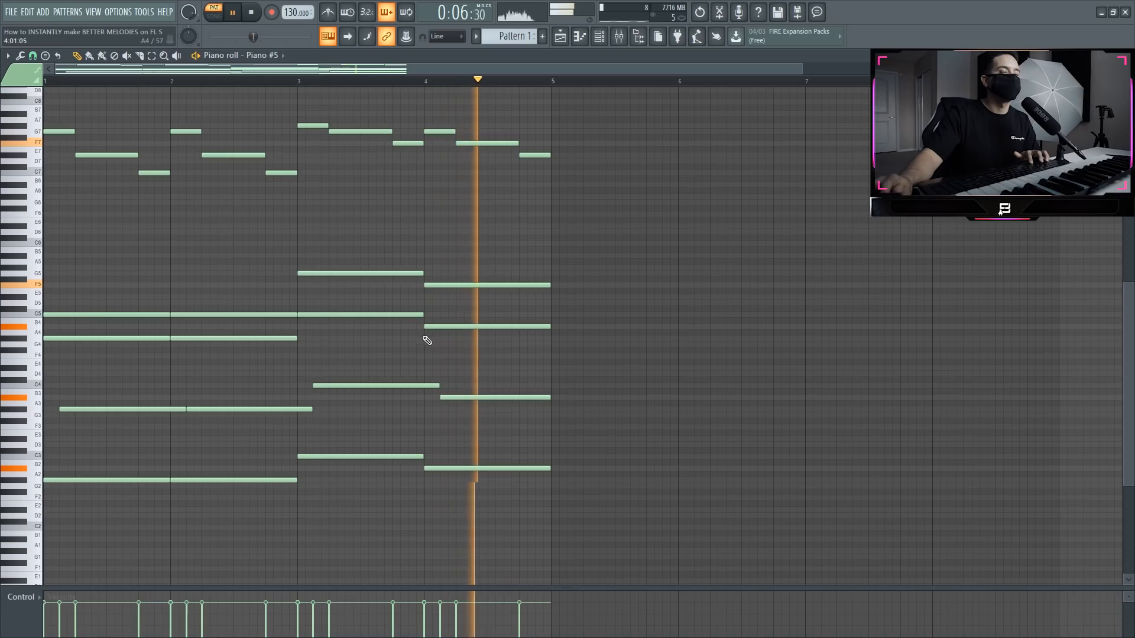
key("space")
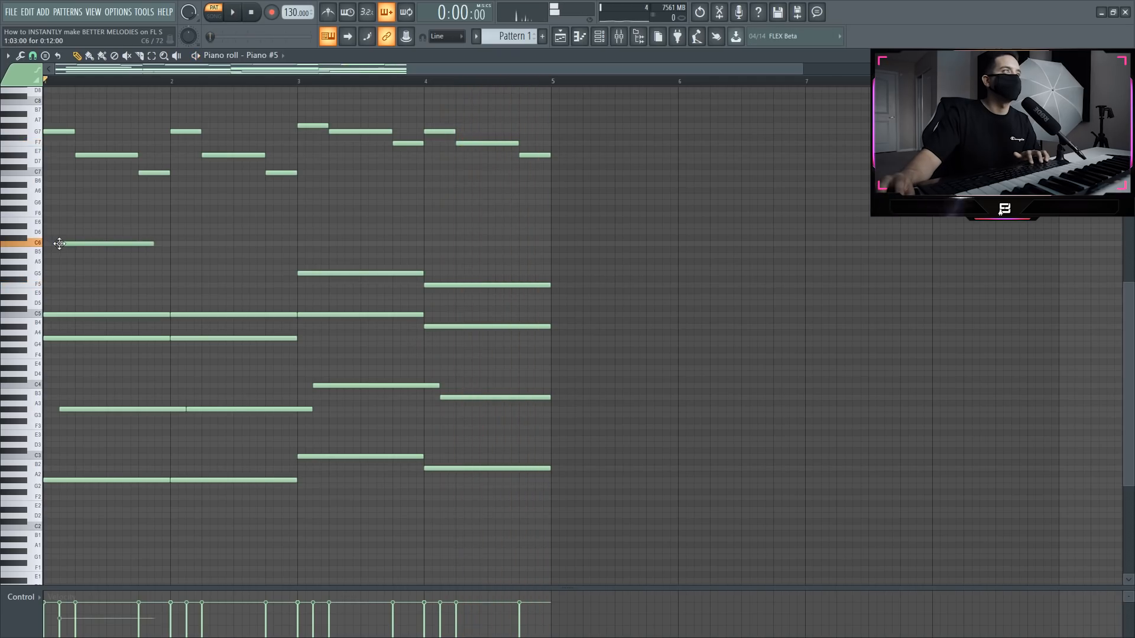
- Add three-beat notes C6 and G6 starting on beat 2 of bar 1, repeat the pair in bar 2 and audition
left_click_drag(68, 244, 76, 244)
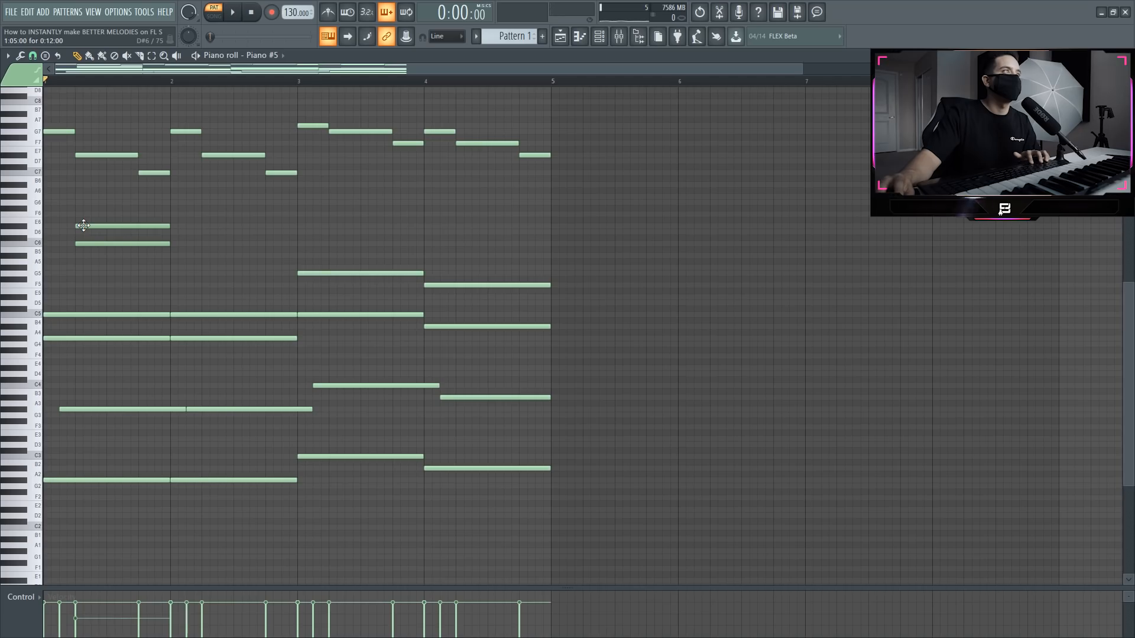
left_click_drag(82, 202, 76, 202)
key("space")
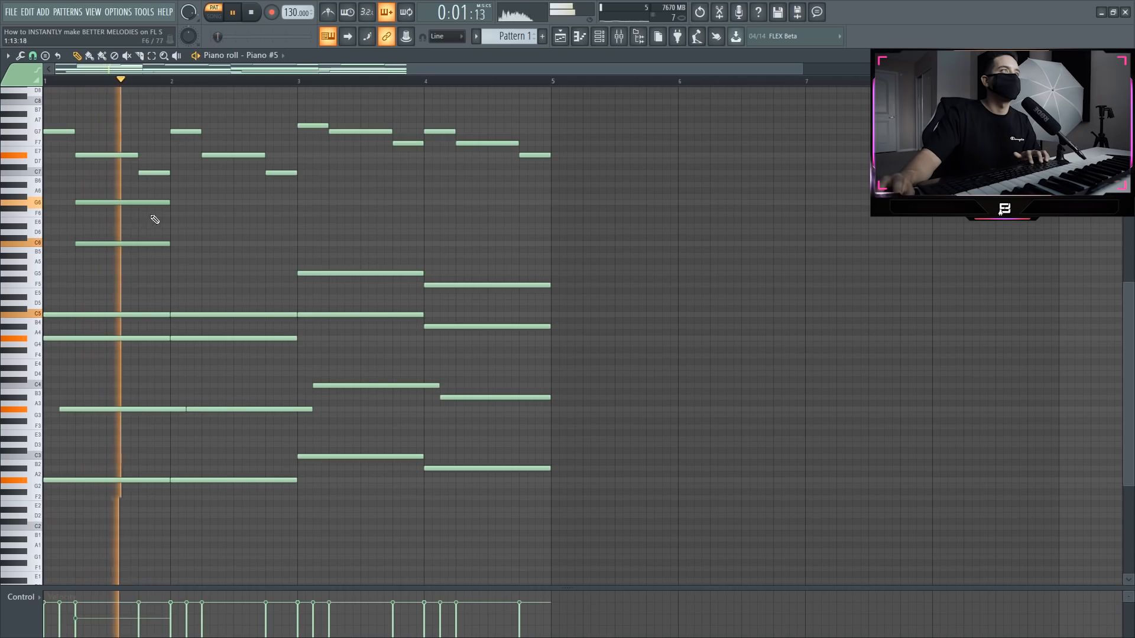
left_click(203, 243)
left_click(202, 202)
key("space")
key("space")
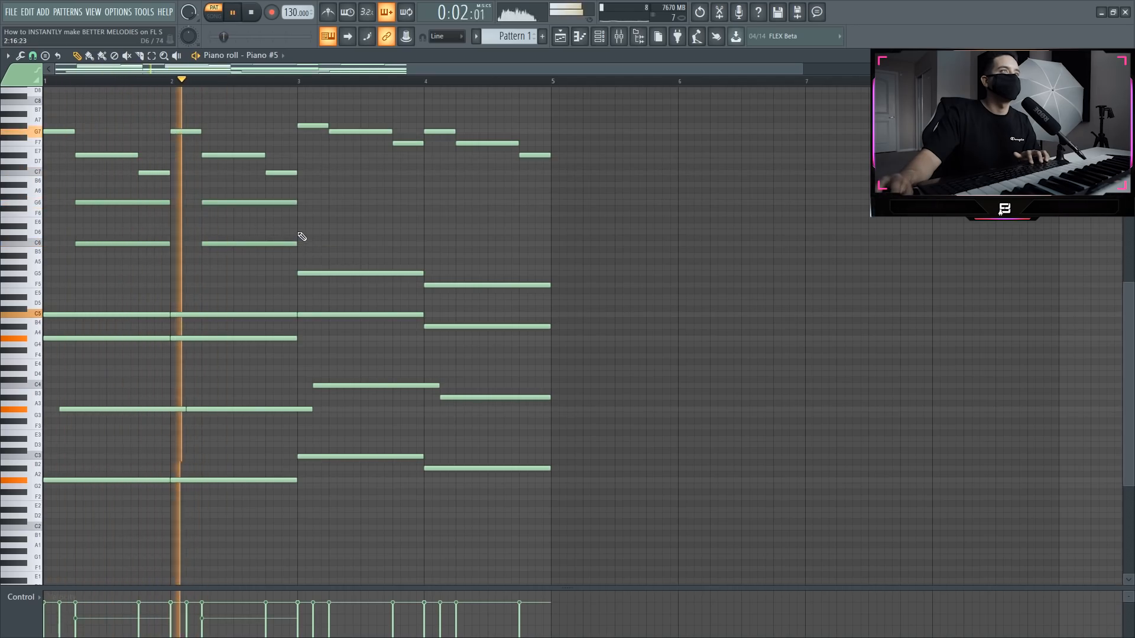
- Add three-beat notes D6 and A6 at the start of bar 3 and D#6 and A6 at the start of bar 4
left_click(298, 231)
key("space")
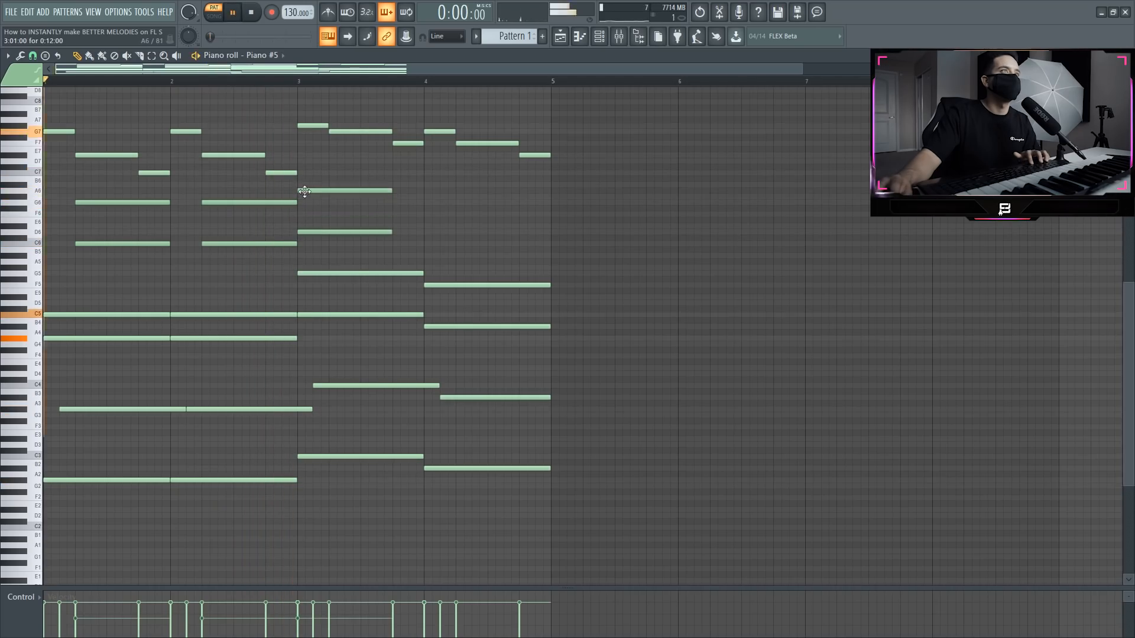
key("space")
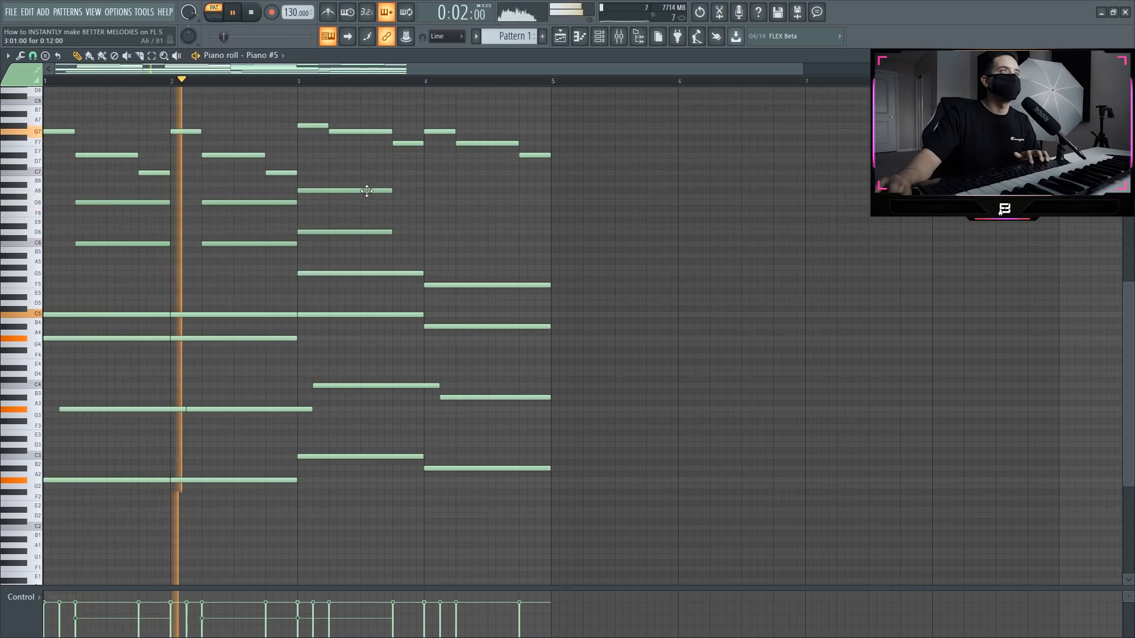
left_click(473, 190)
left_click(428, 226)
- Raise the velocity of the eight three-beat notes between C6 and A6 to match the other notes, and audition
left_click_drag(460, 185, 140, 262)
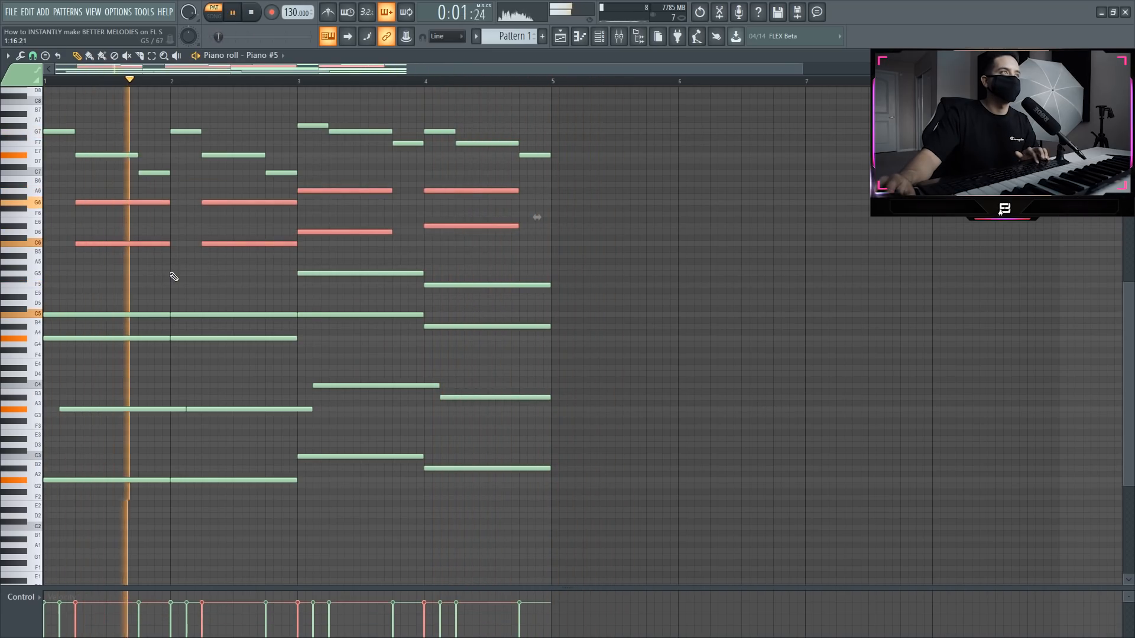
left_click(189, 280, "ctrl")
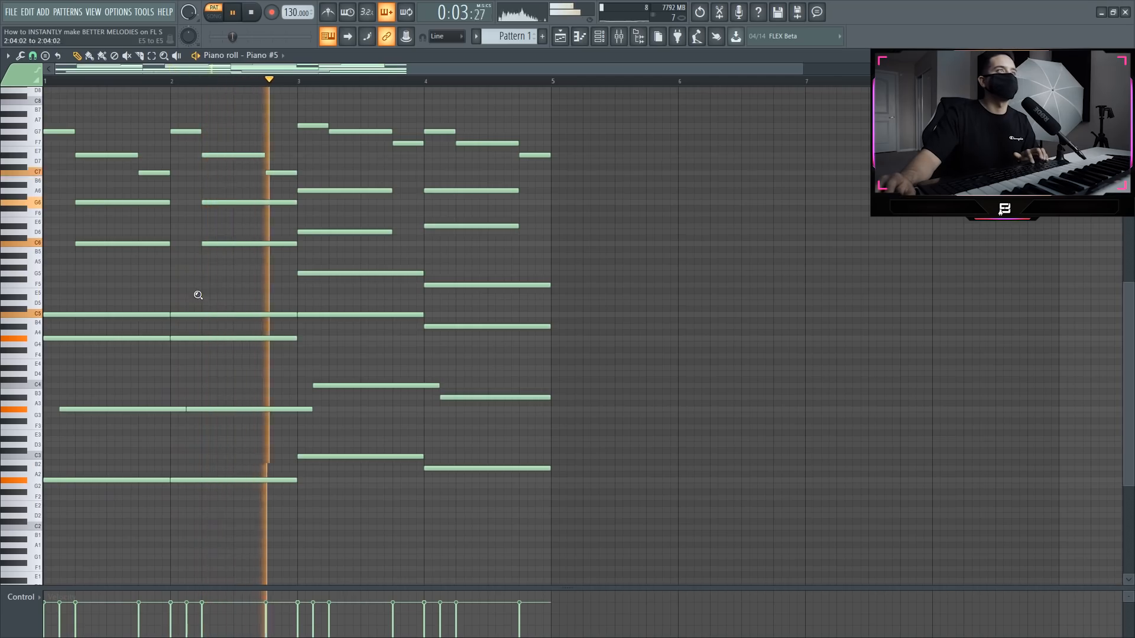
scroll(198, 295, "up", 2)
key("space")
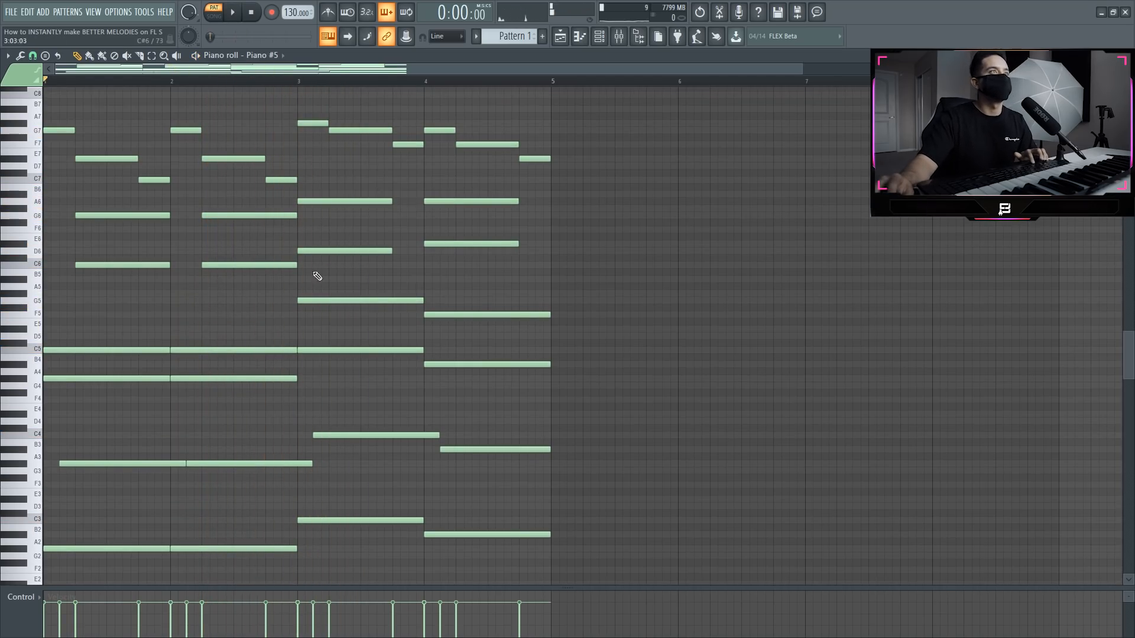
- Shift the three-beat pairs in bars 3 and 4 one beat later and retune them to D#6/A#6 and D6/A#6
key("space")
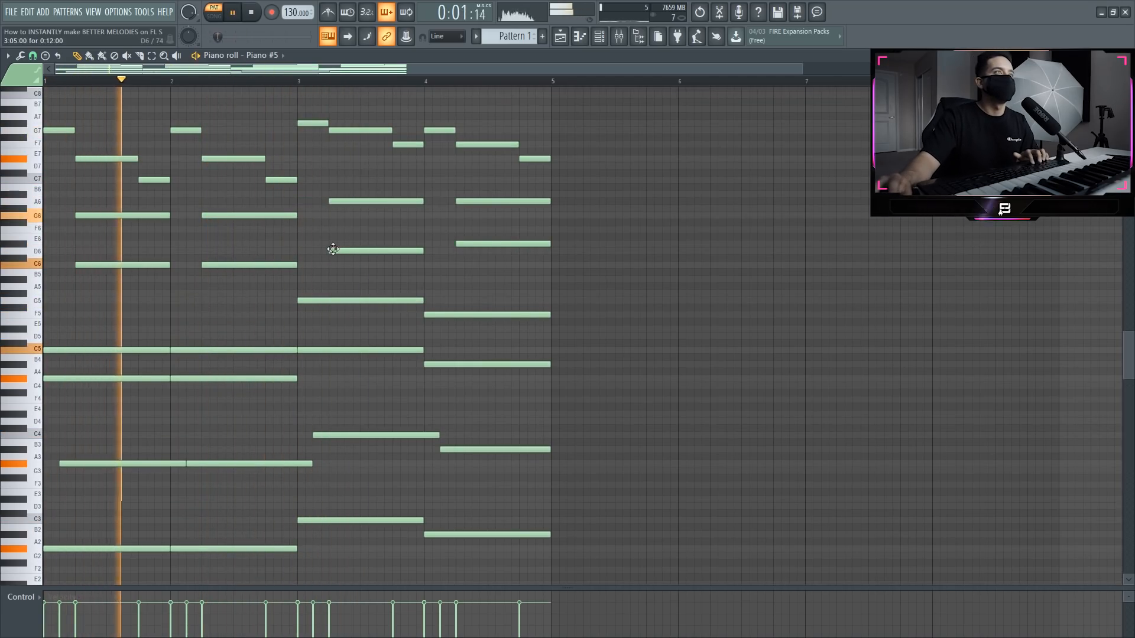
key("space")
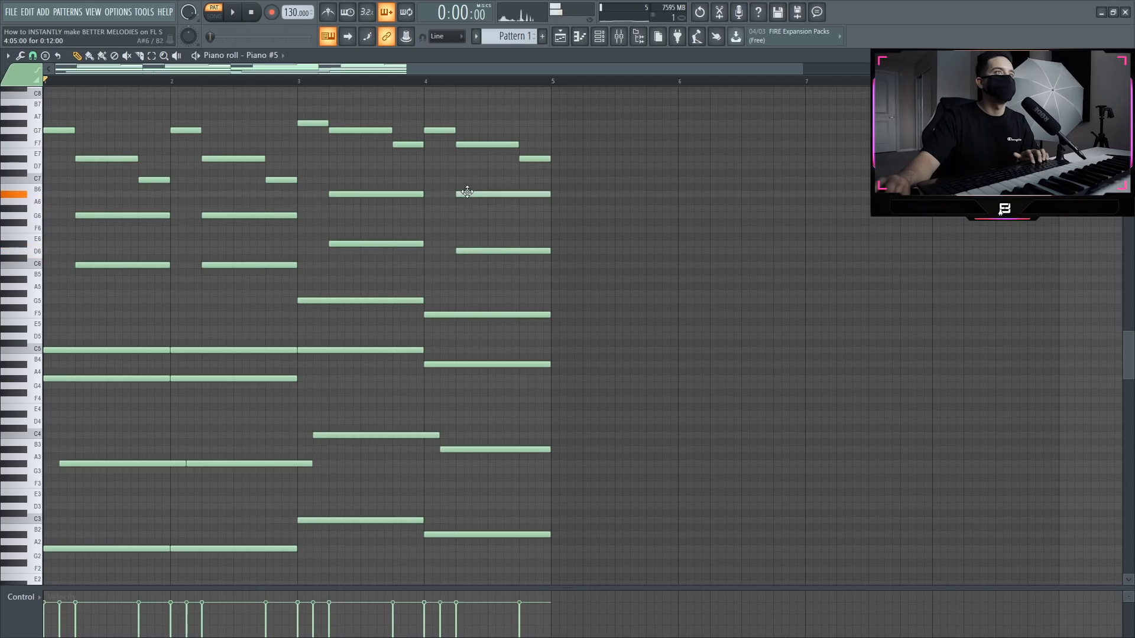
key("space")
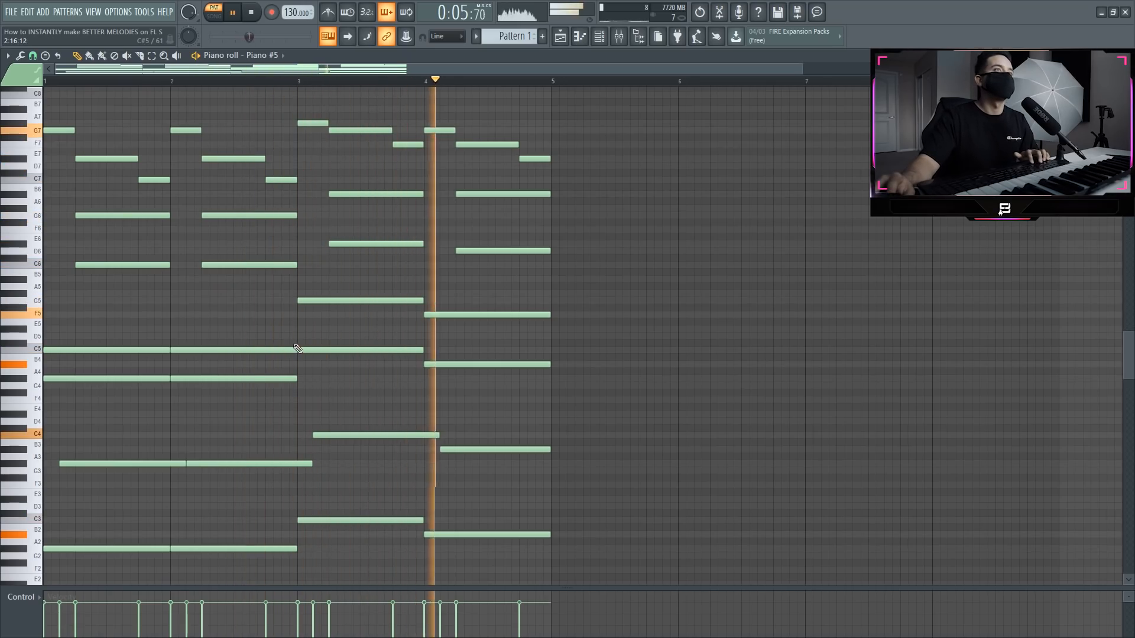
key("space")
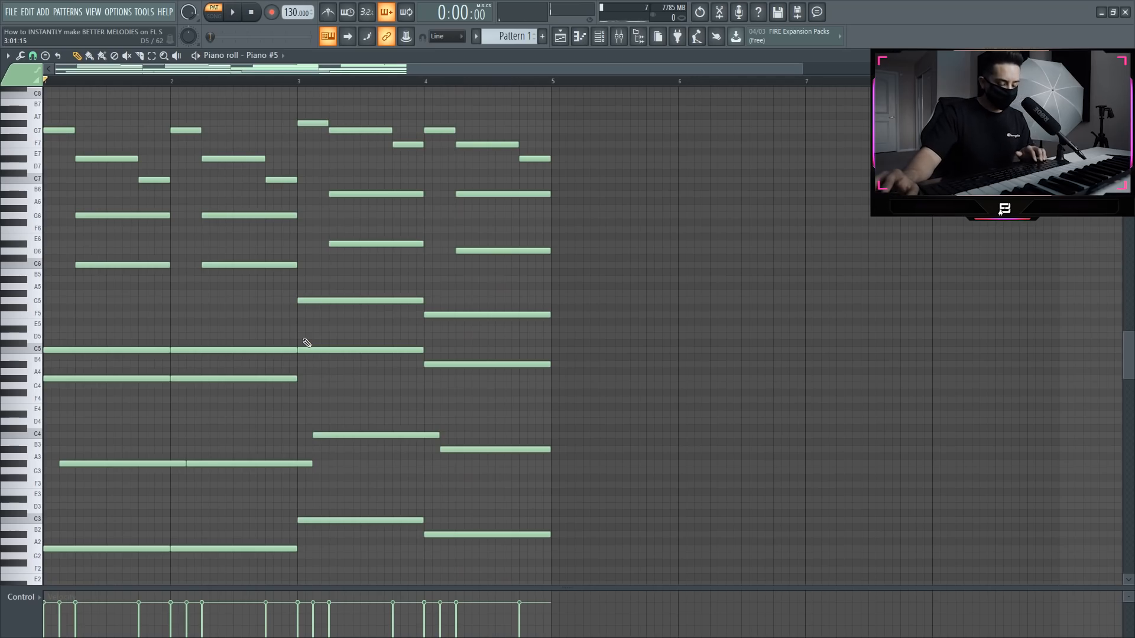
- Try strumming all notes with staggered start times and lower velocity, audition the pattern and undo the changes
key("ctrl+a")
key("alt+s")
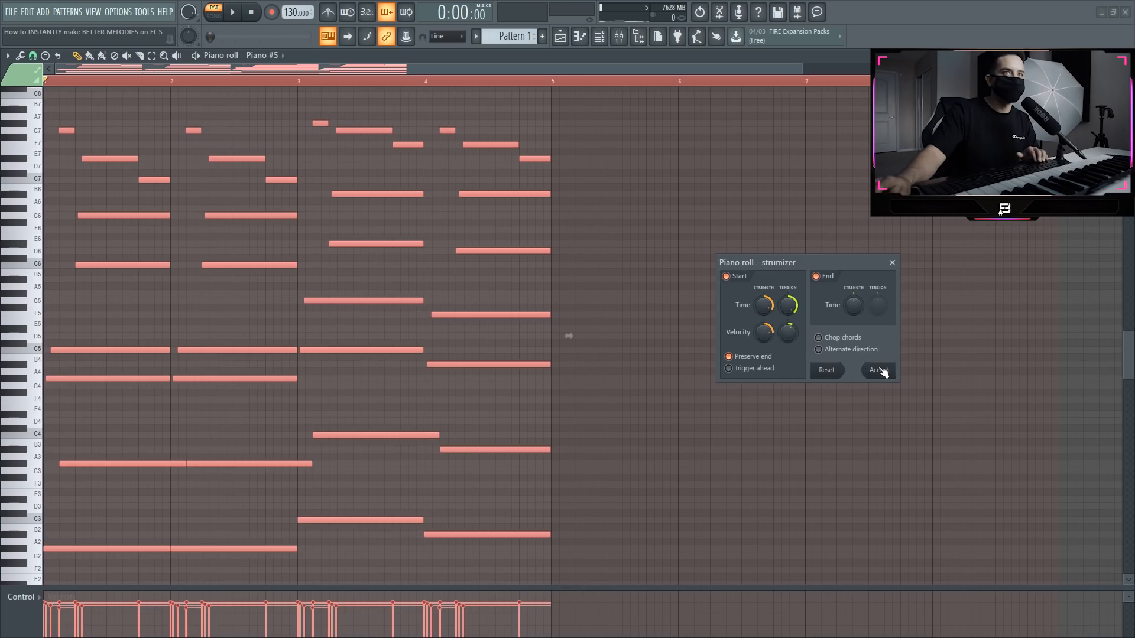
left_click(879, 370)
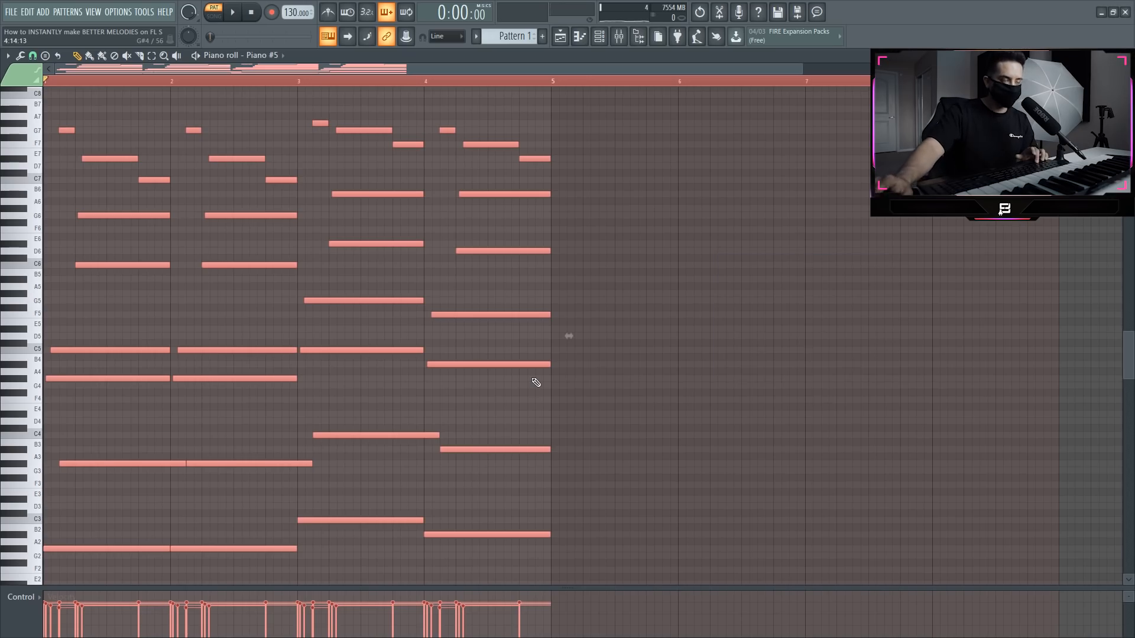
key("space")
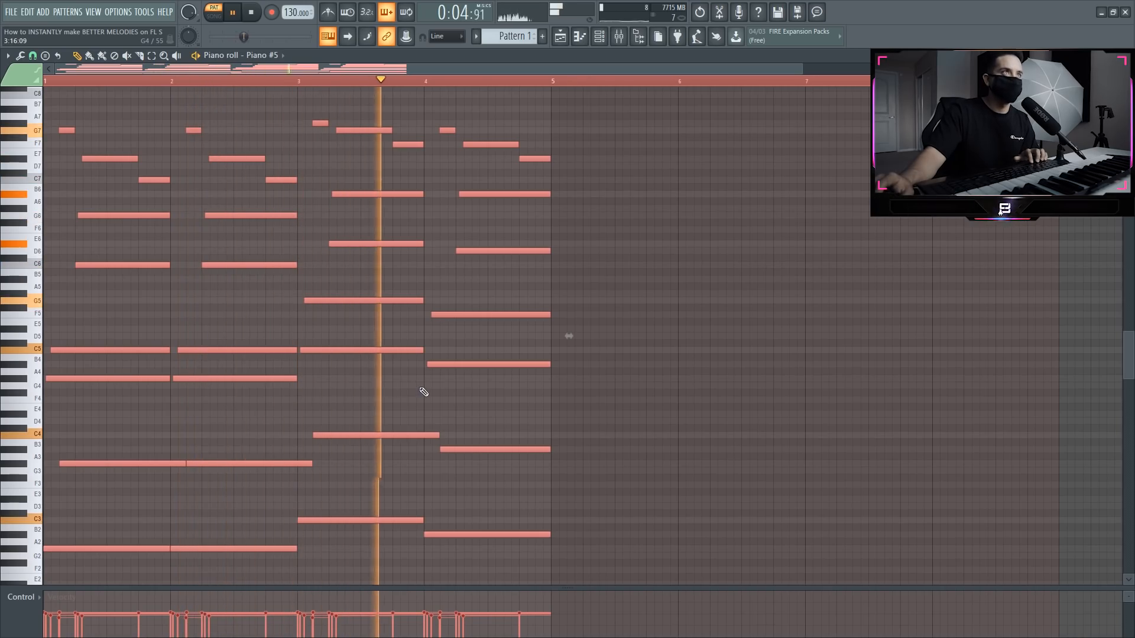
key("space")
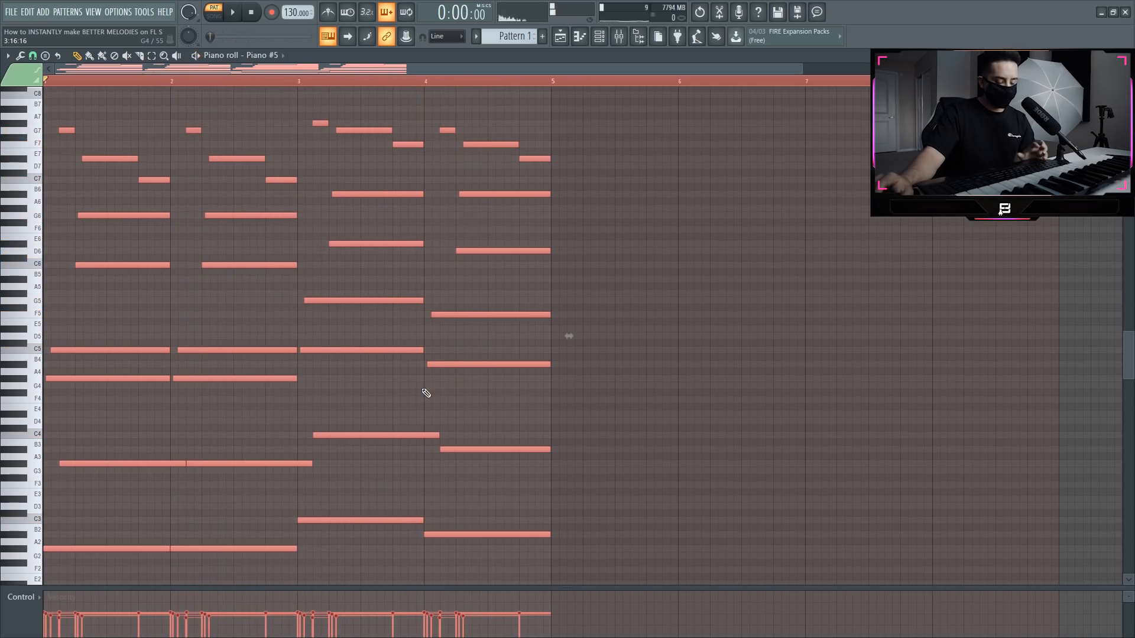
key("ctrl+z")
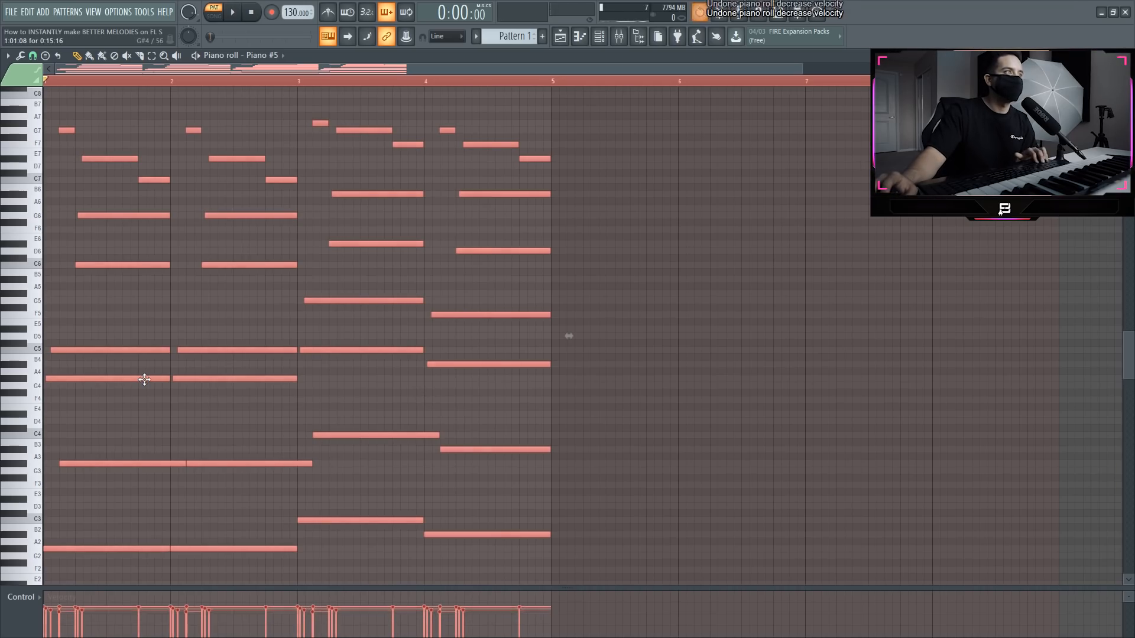
key("ctrl+z")
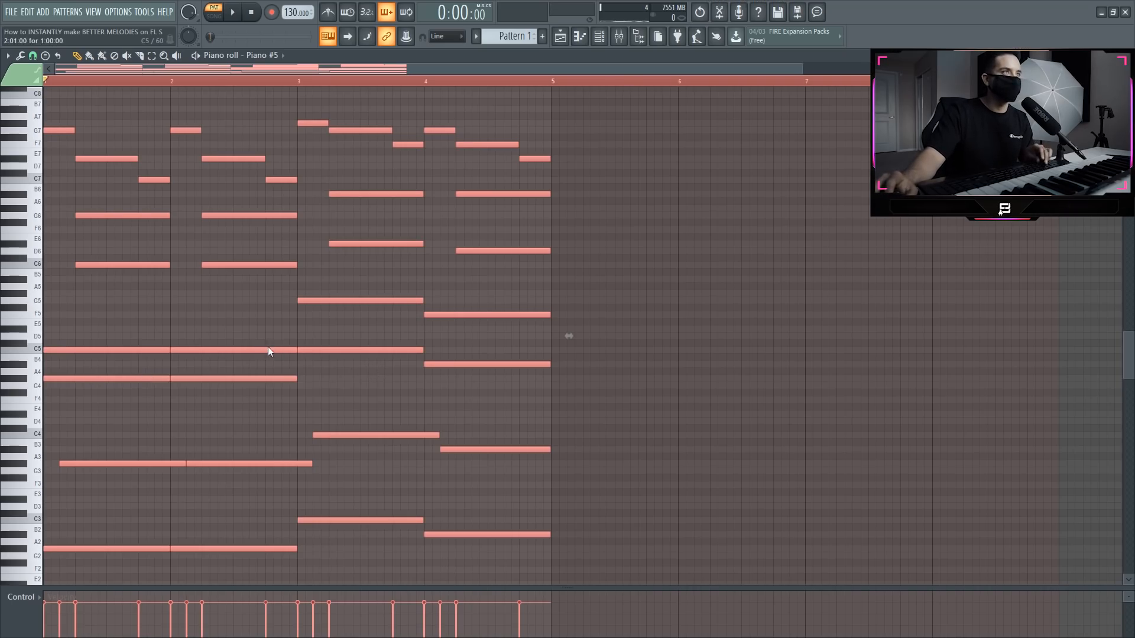
- Apply Strumizer velocity variation to all notes without any start-time offset, lower their overall velocity and play the pattern
key("alt+s")
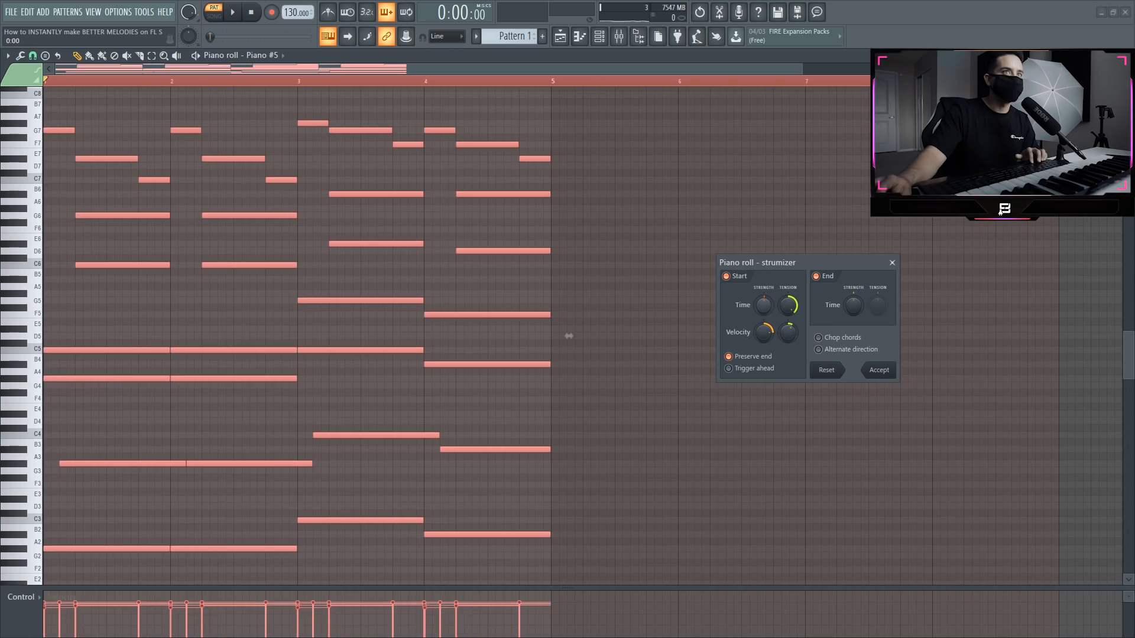
left_click(895, 373)
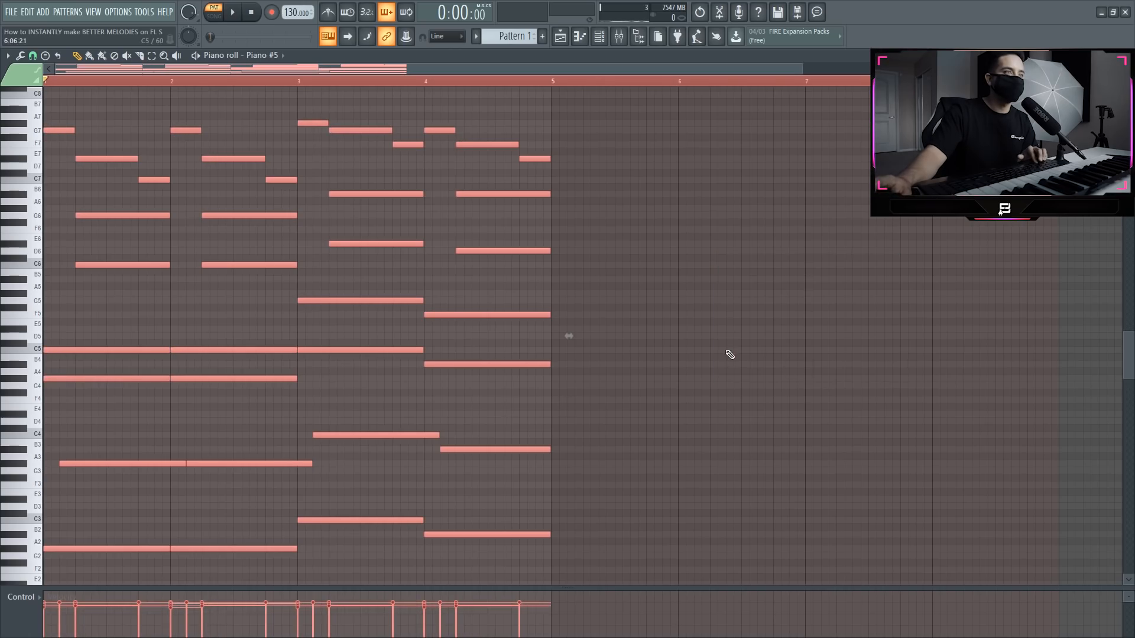
key("space")
key("ctrl+d")
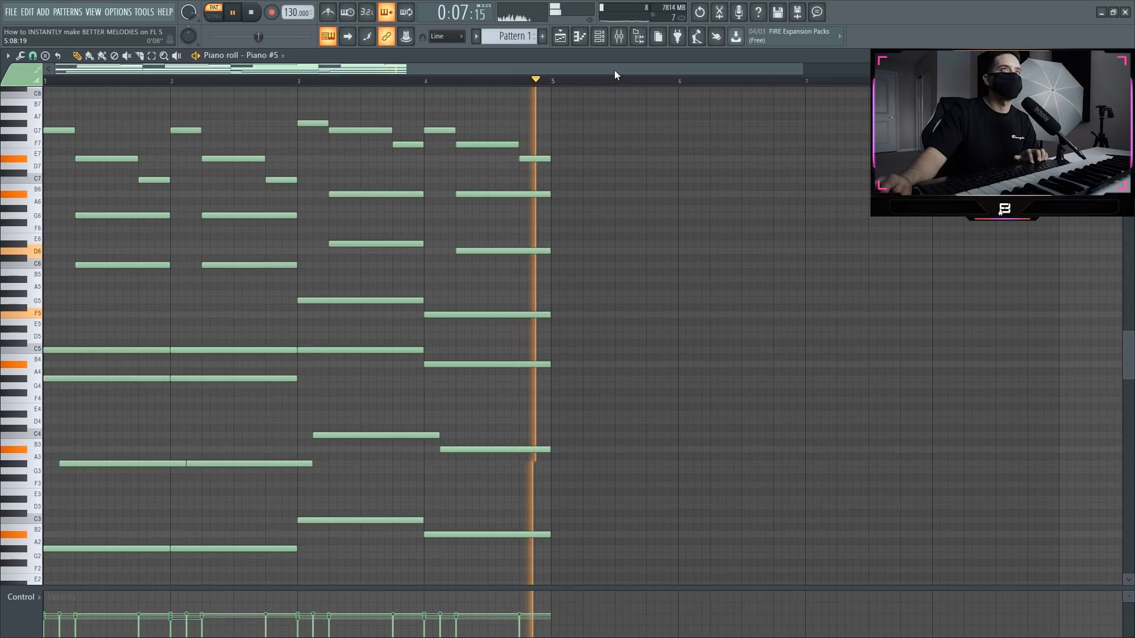
- Duplicate the whole four-bar pattern into bars 5 to 8
key("space")
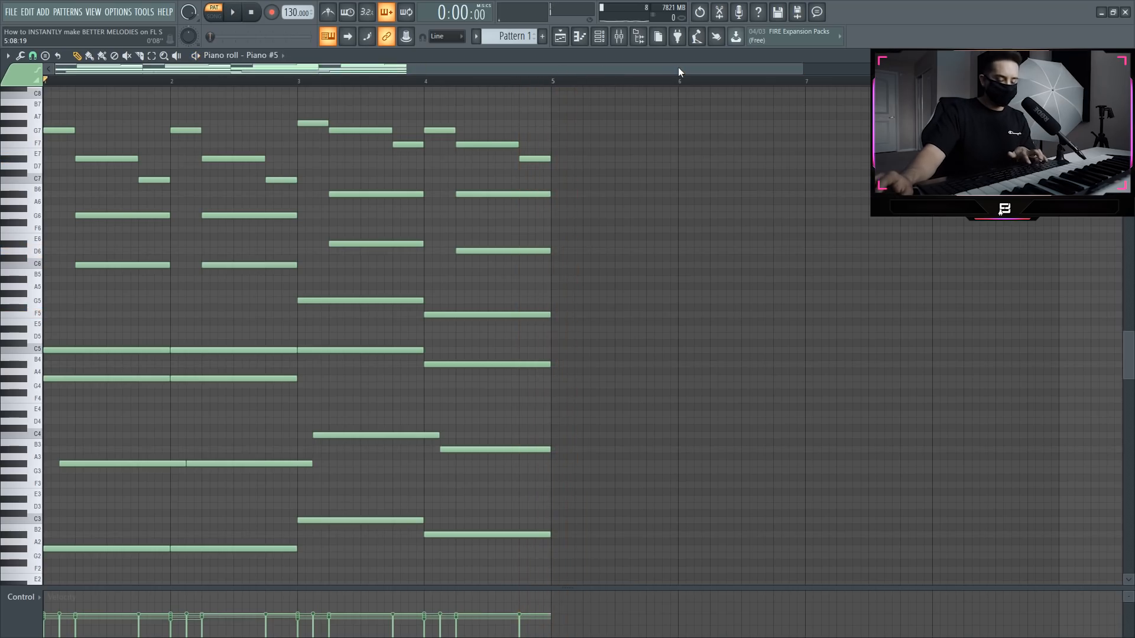
key("ctrl+b")
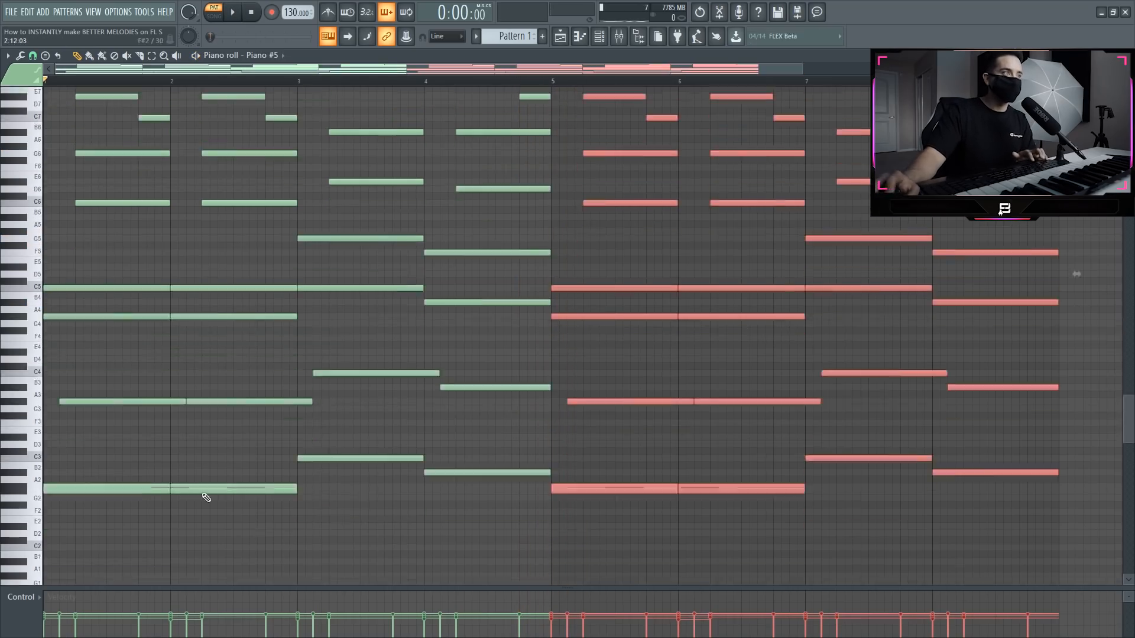